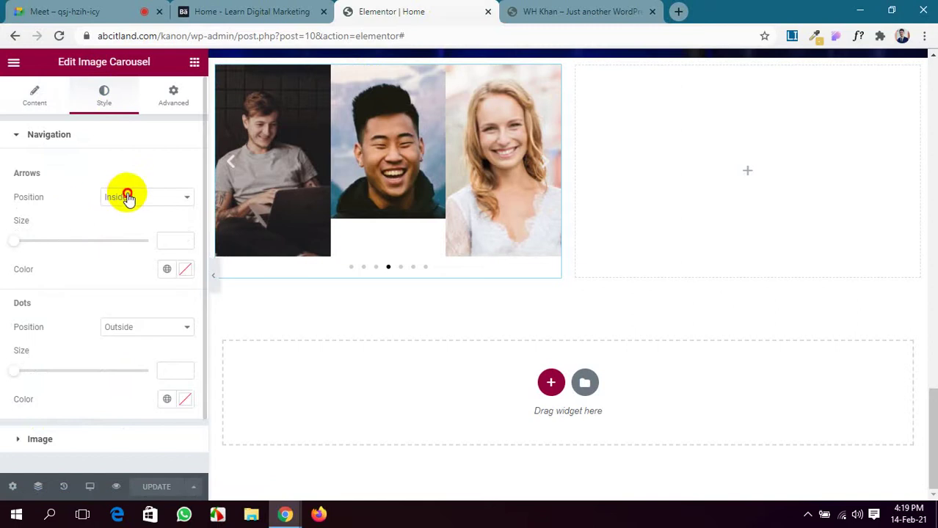
Place the carousel arrows inside the slides and colour them bright green.
left_click(126, 197)
left_click(131, 218)
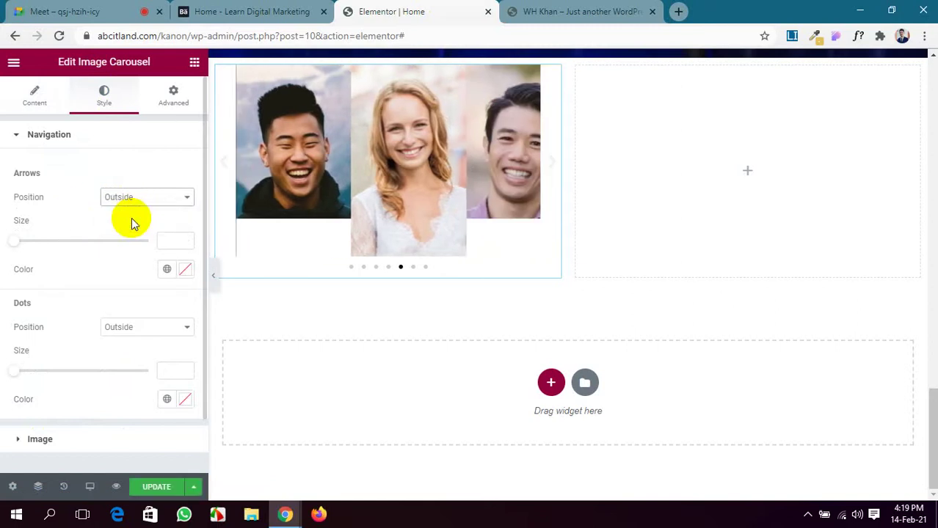
left_click(150, 200)
left_click(148, 213)
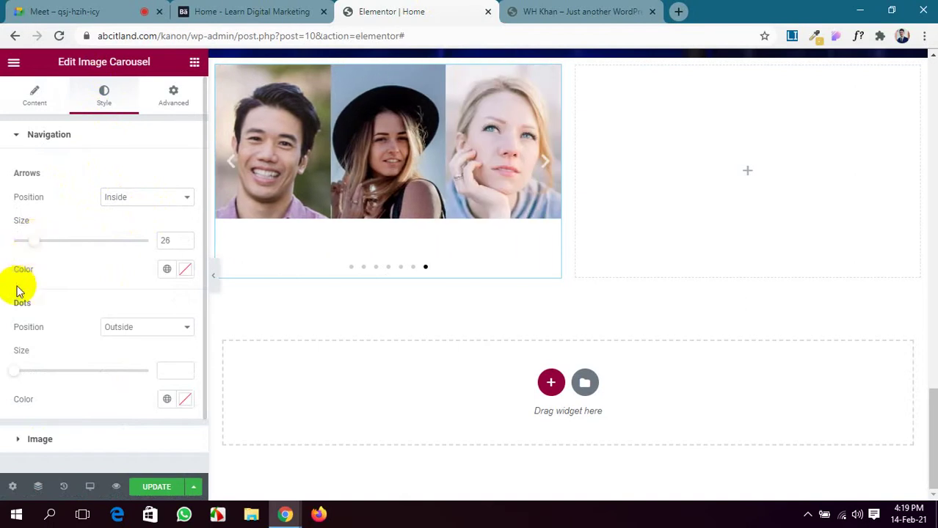
left_click(184, 270)
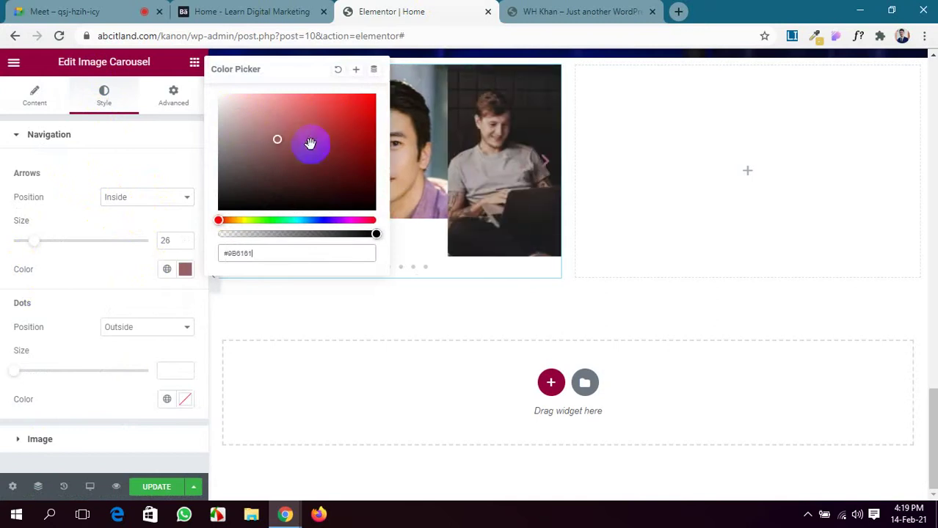
left_click(272, 221)
left_click_drag(341, 118, 359, 107)
left_click(3, 176)
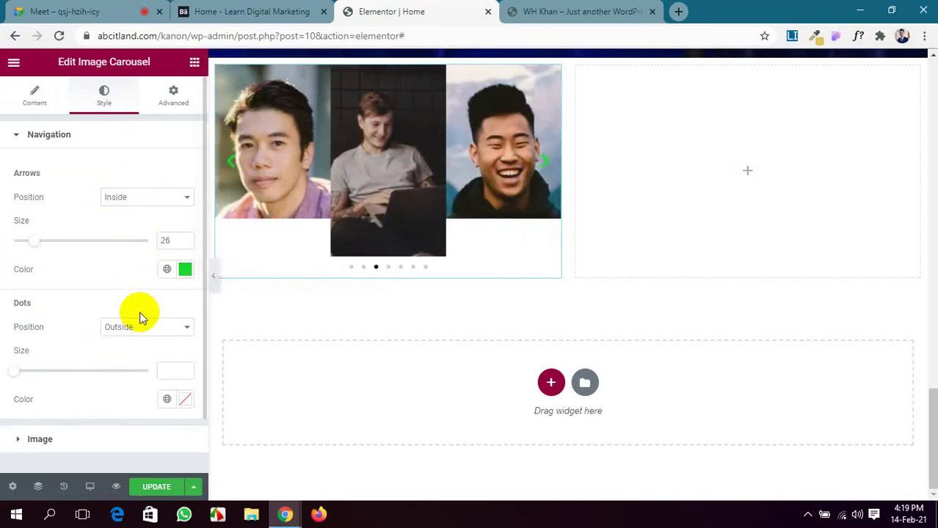
Put the carousel dots inside the slides, save, and colour the dots red (#C82222).
scroll(133, 323, "down", 2)
left_click(156, 268)
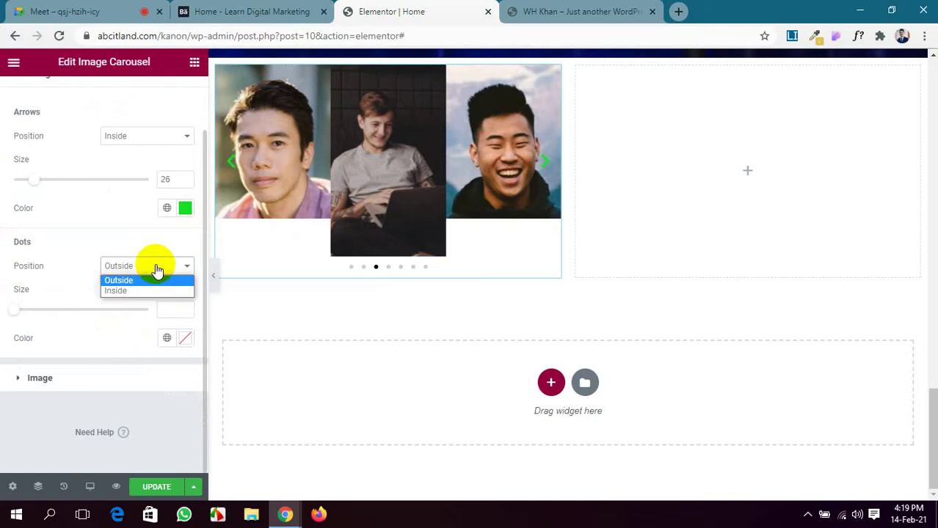
left_click(154, 290)
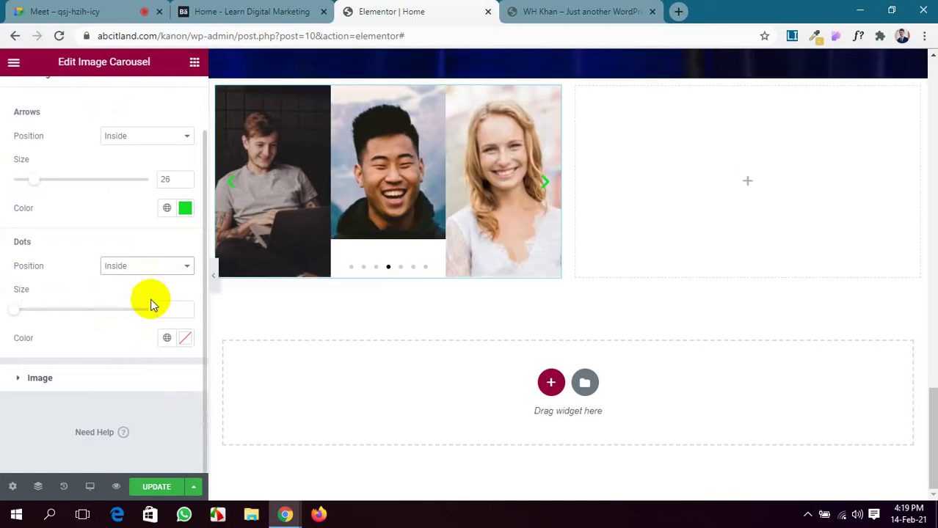
left_click(157, 488)
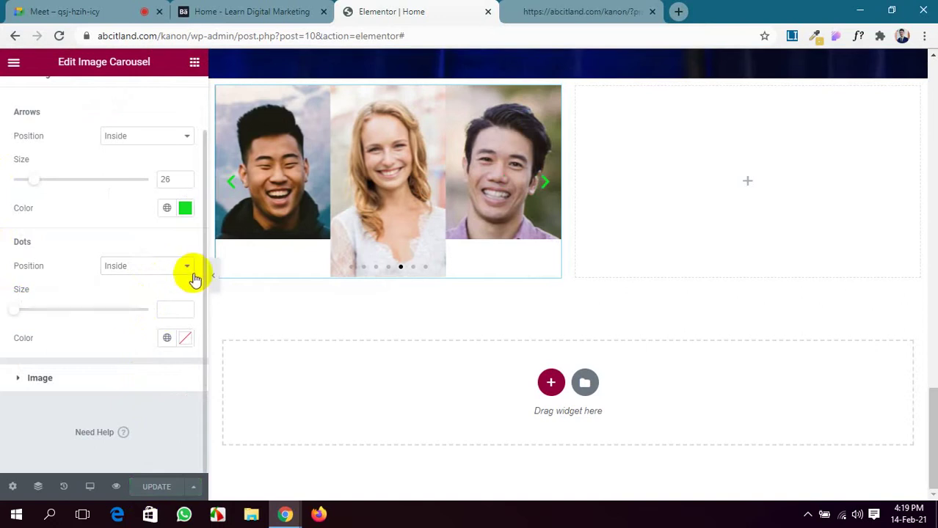
left_click(184, 339)
left_click_drag(103, 253, 157, 168)
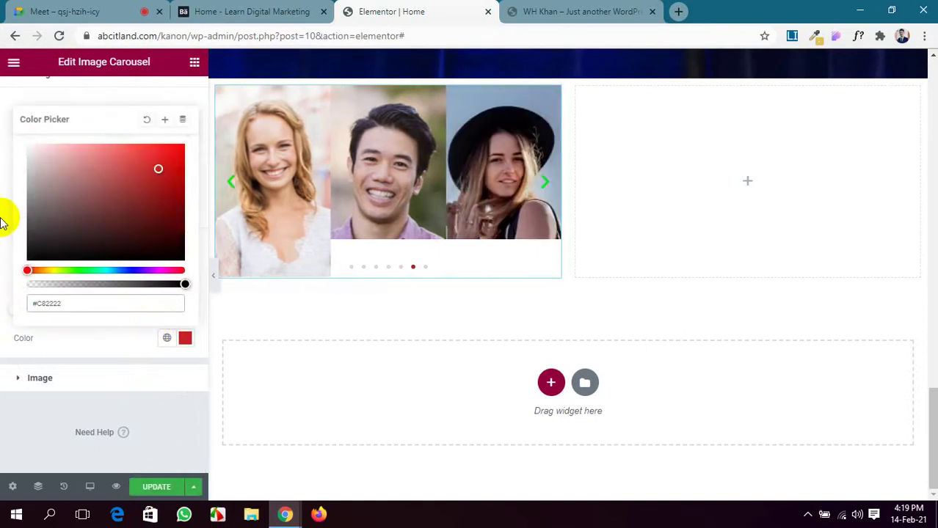
left_click(11, 342)
Centre the carousel images vertically, keep default spacing, and give them a solid border.
left_click(69, 381)
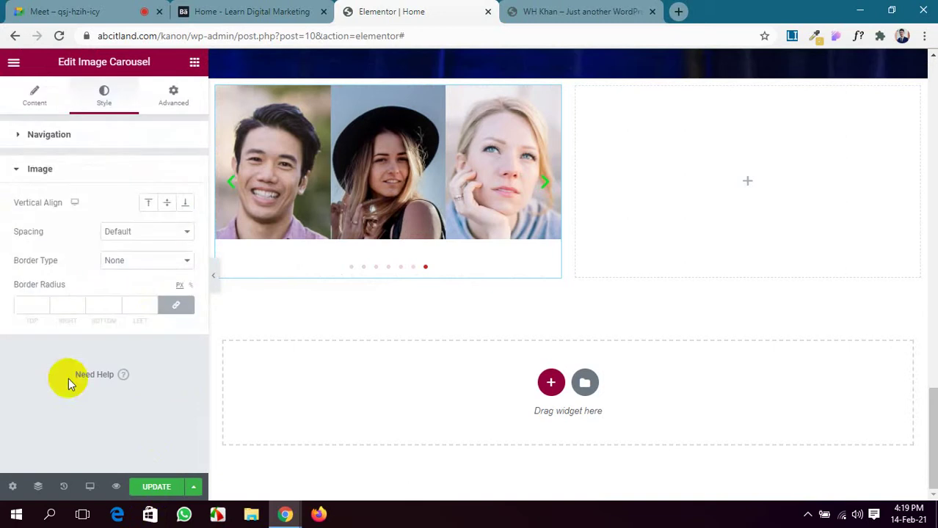
left_click(166, 204)
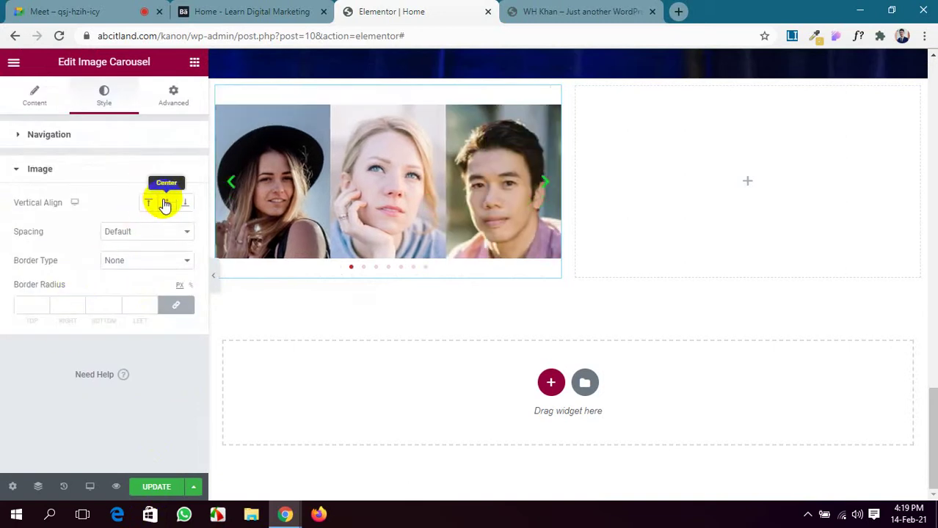
left_click(145, 232)
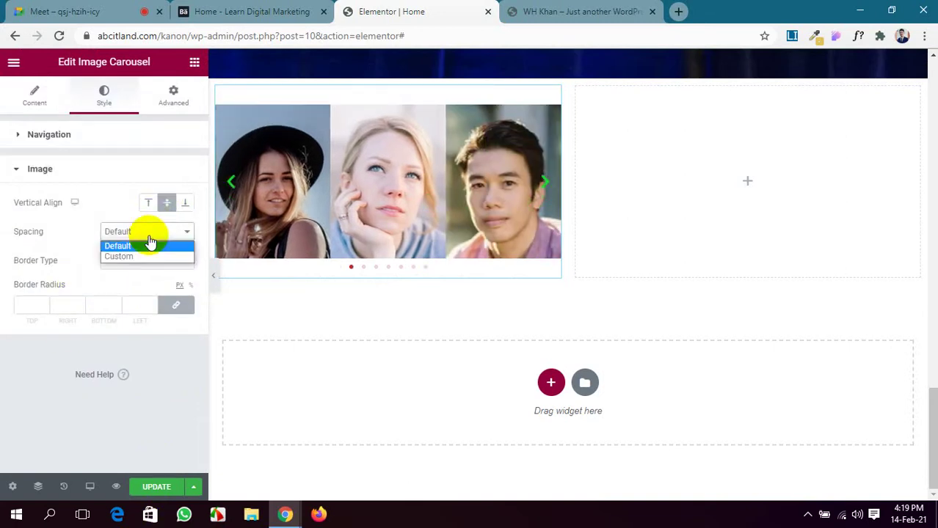
left_click(147, 255)
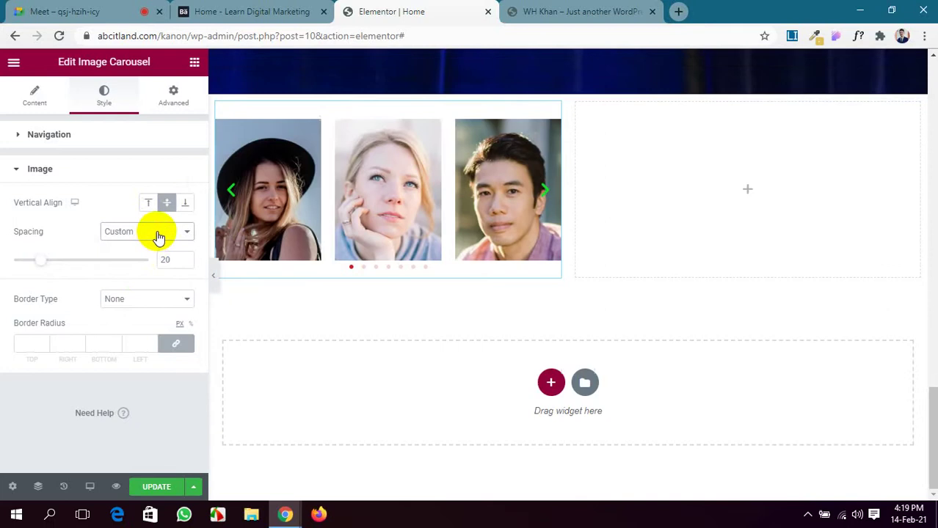
left_click(159, 235)
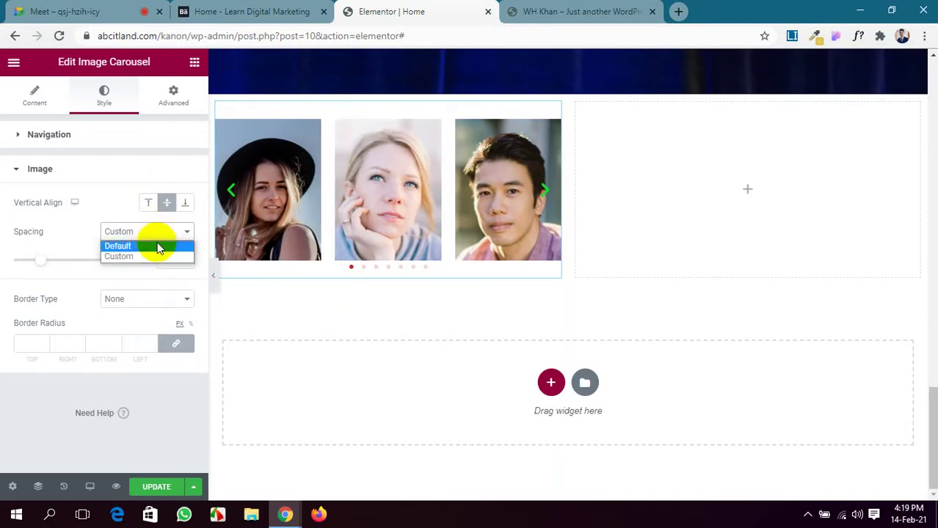
left_click(158, 249)
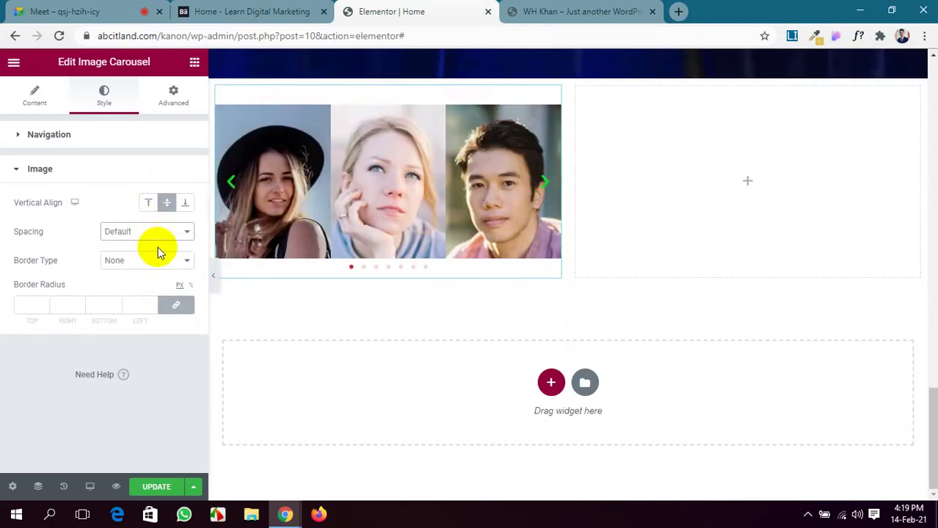
left_click(148, 263)
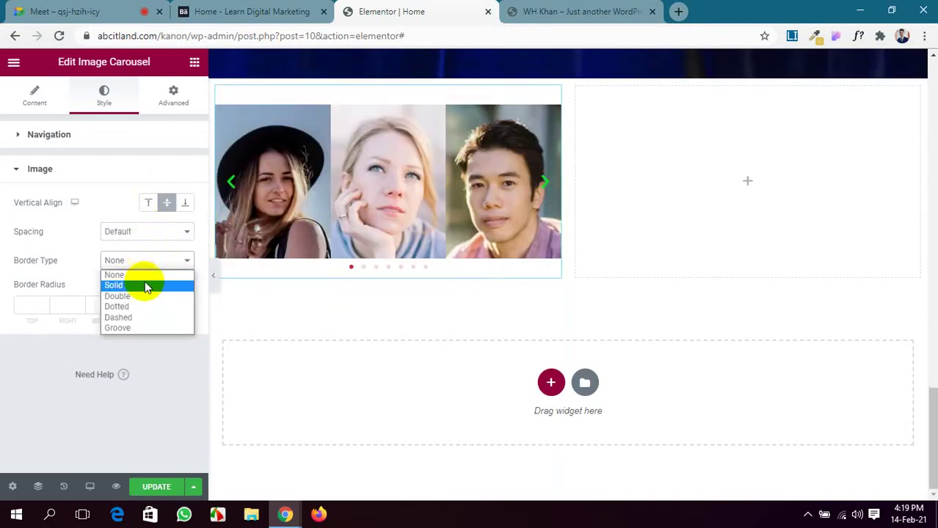
left_click(144, 286)
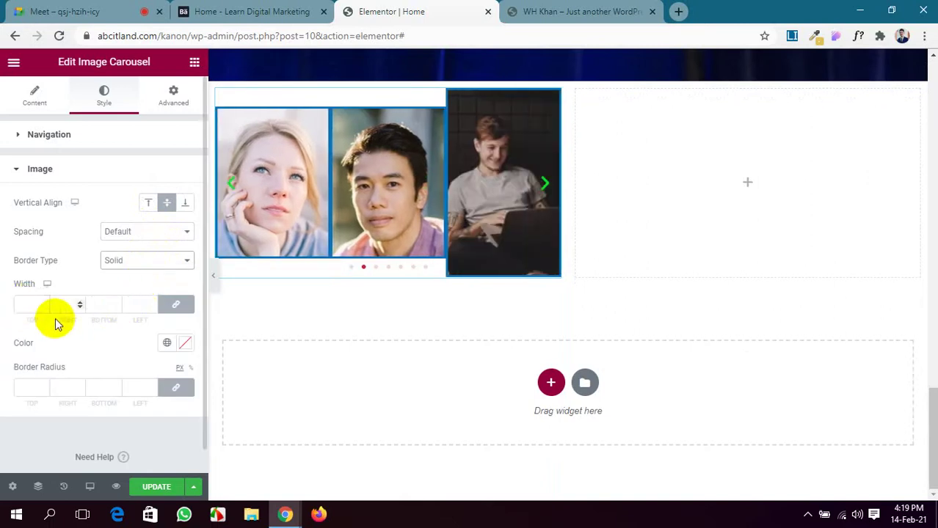
Set the image border width to 1, corner radius to 10, and colour to #B02A2A.
left_click(27, 307)
type("1")
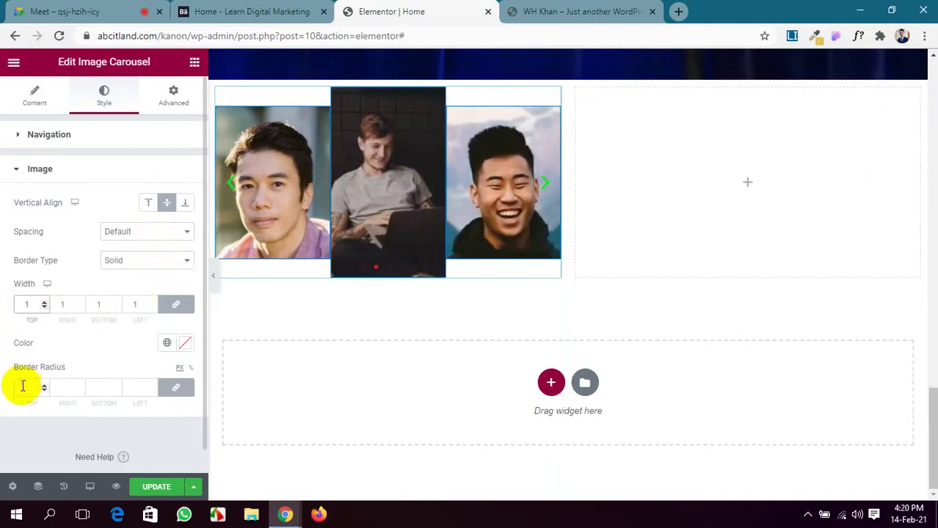
left_click(36, 388)
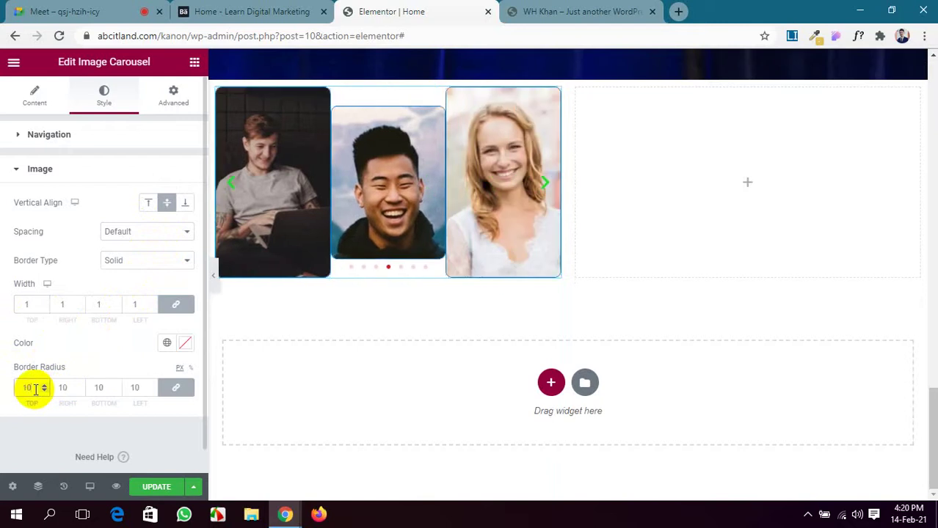
scroll(62, 419, "down", 1)
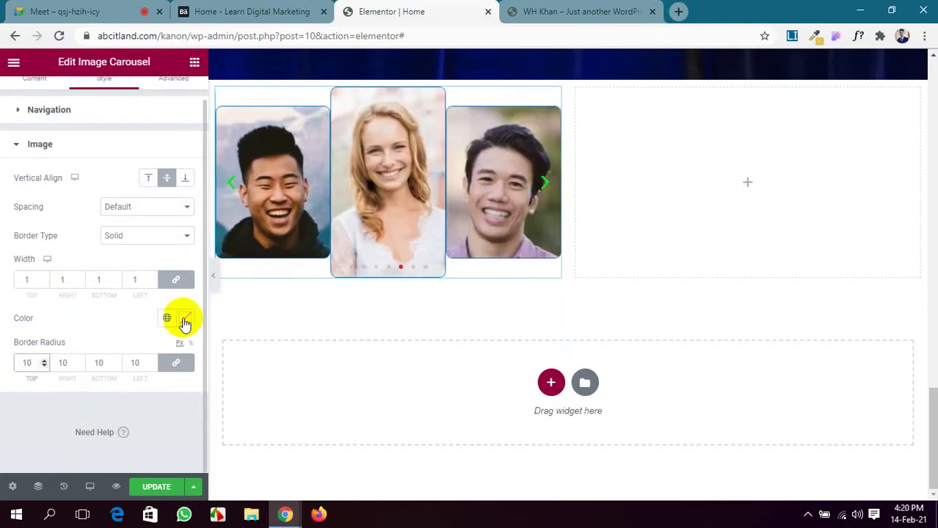
left_click(184, 319)
left_click(147, 159)
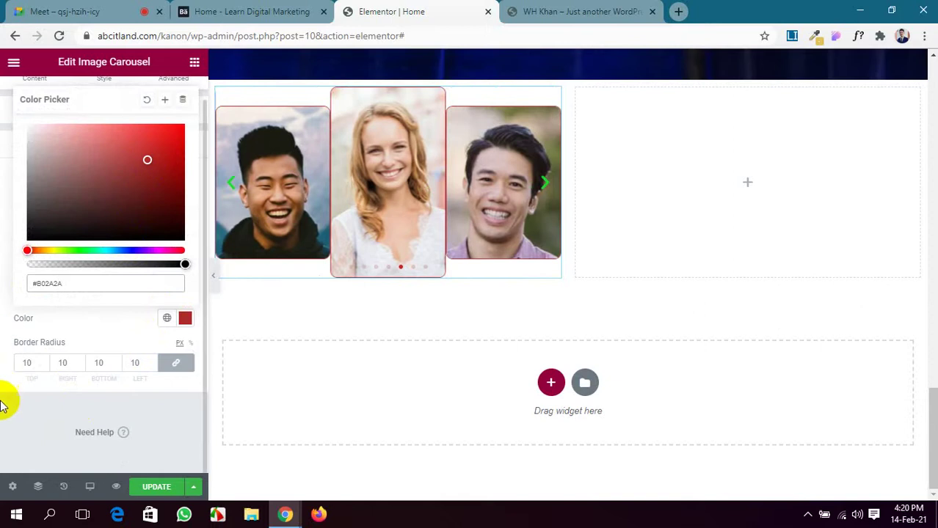
left_click(158, 486)
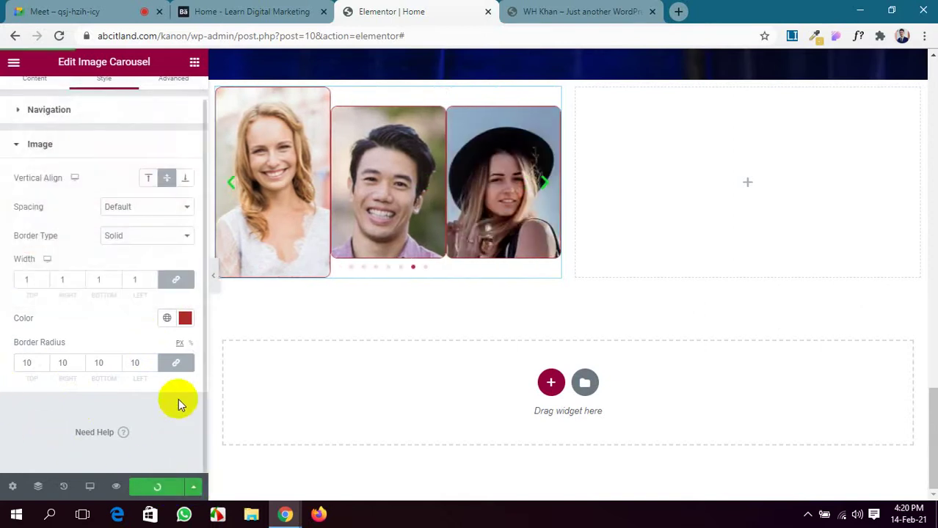
left_click(580, 11)
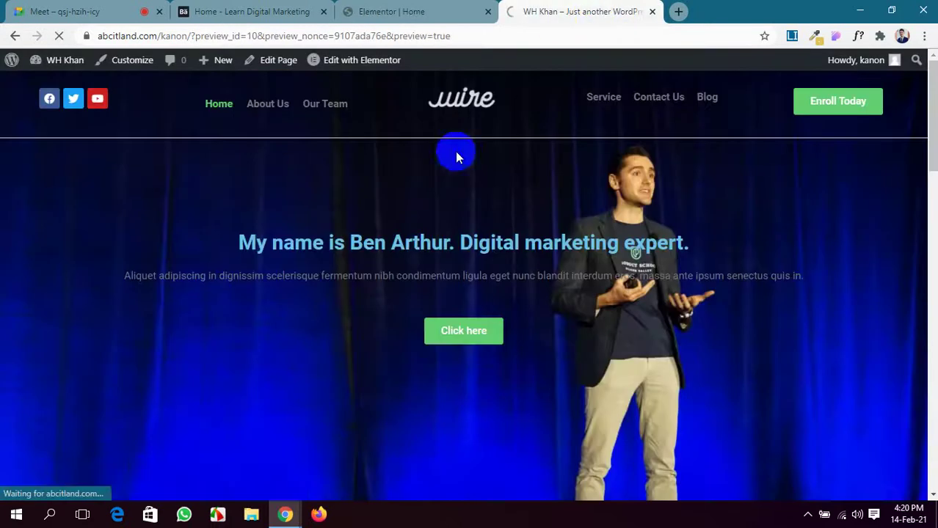
scroll(403, 382, "down", 13)
scroll(404, 382, "up", 14)
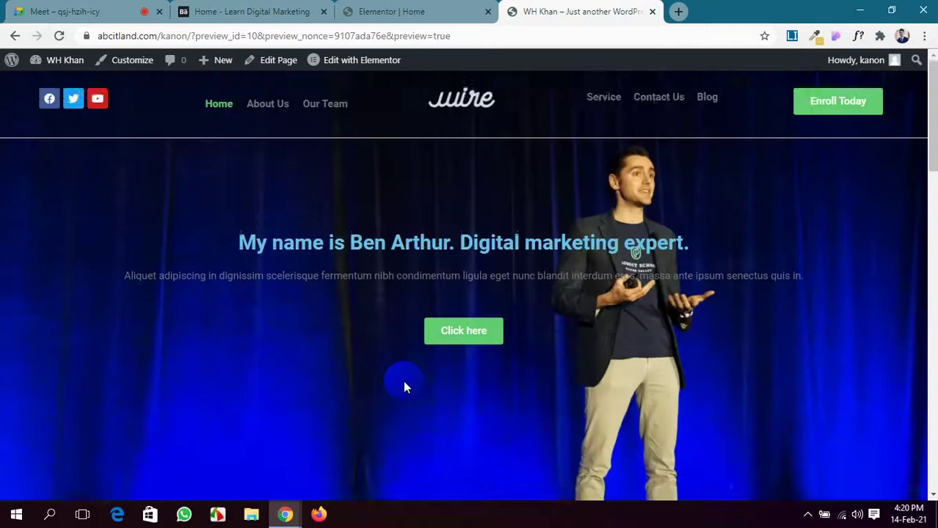
scroll(403, 382, "down", 6)
scroll(403, 380, "down", 5)
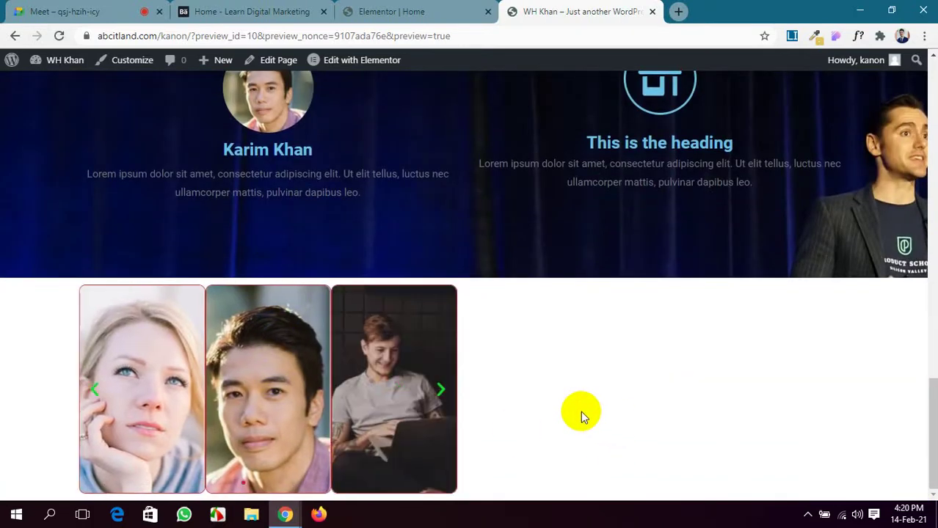
left_click(391, 11)
scroll(284, 199, "up", 3)
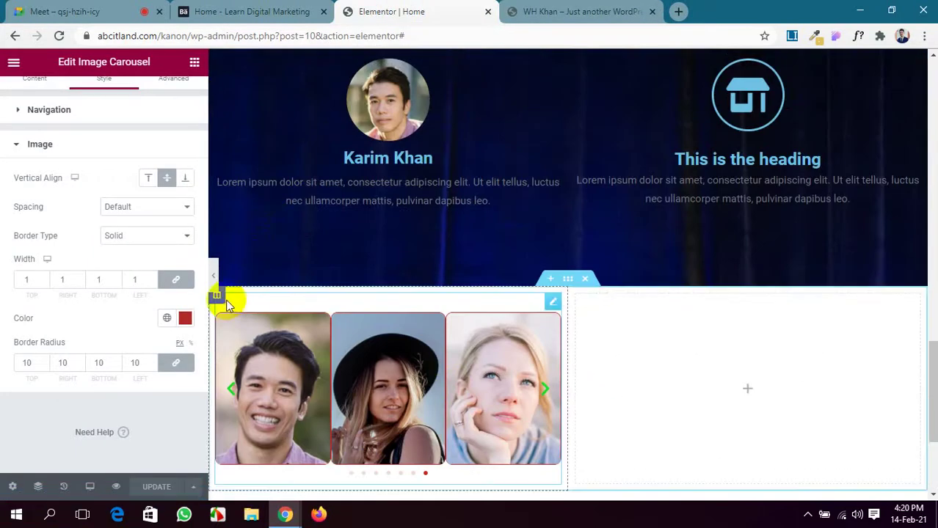
Set the carousel column's padding to 100 px top and bottom, 0 on the sides.
left_click(217, 296)
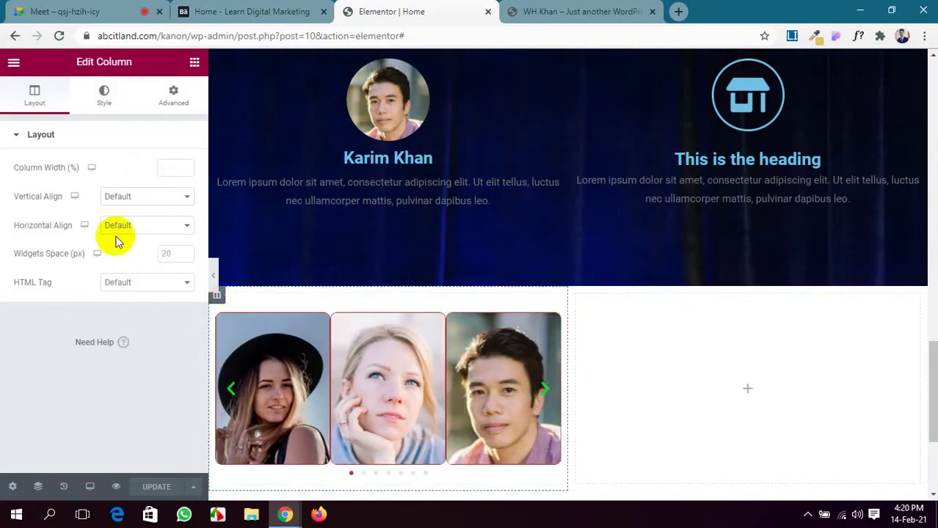
left_click(169, 96)
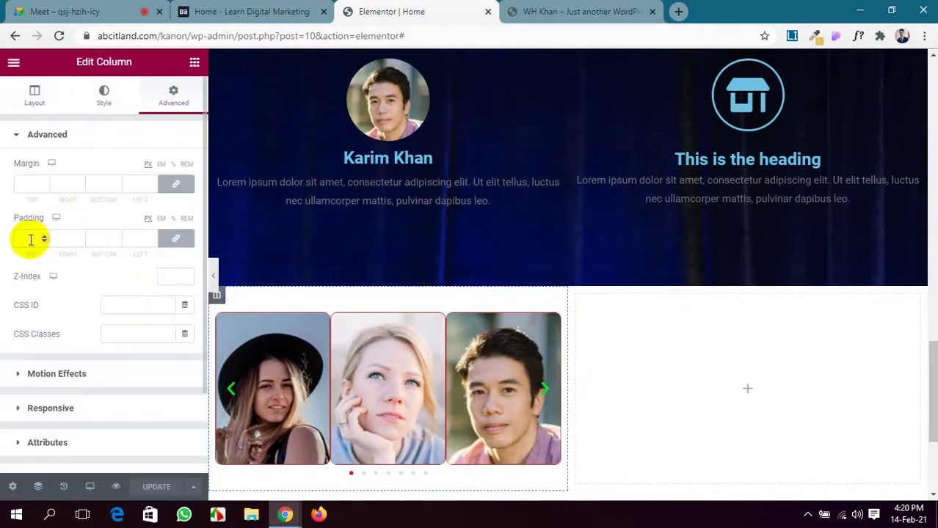
left_click(176, 239)
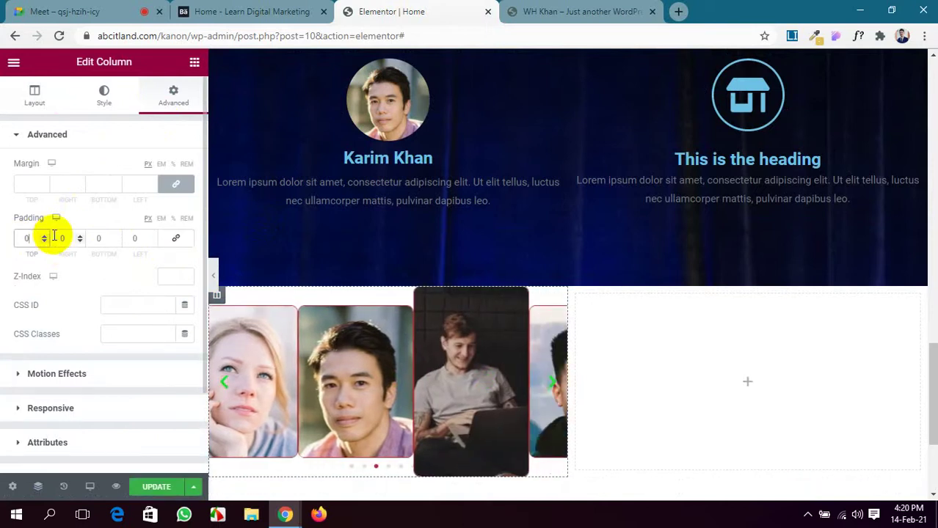
type("100")
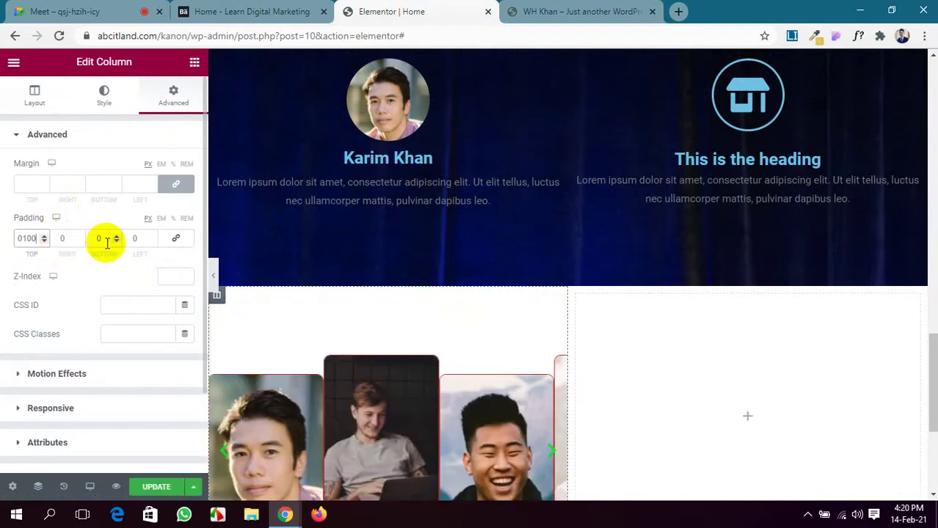
key("BackSpace")
key("BackSpace")
key("BackSpace")
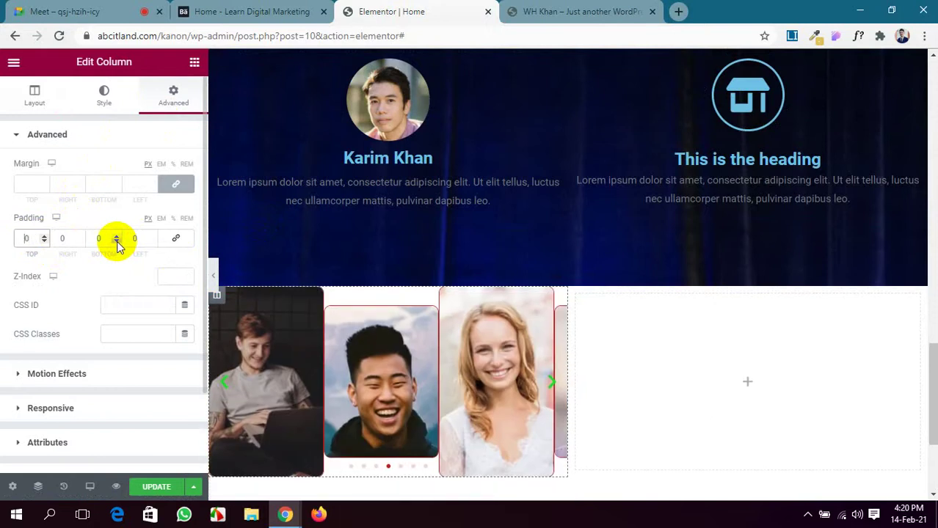
type("100")
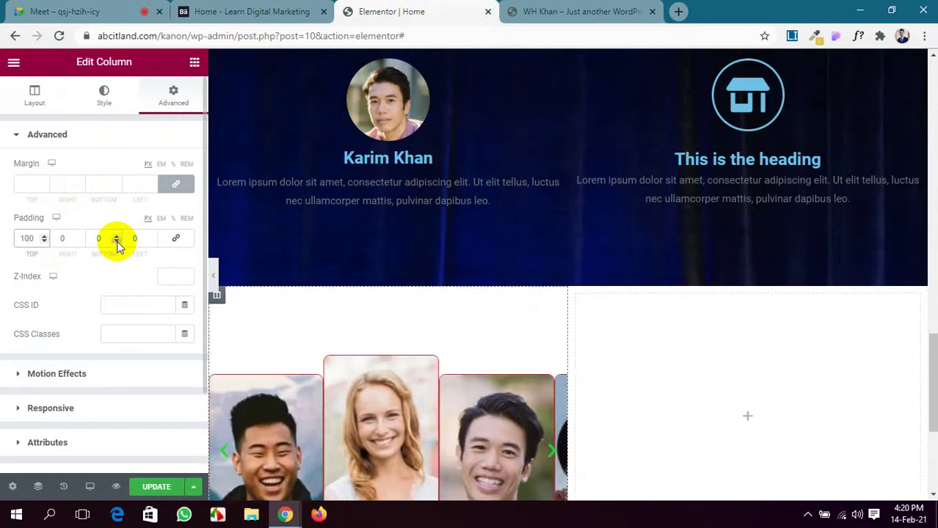
left_click(137, 239)
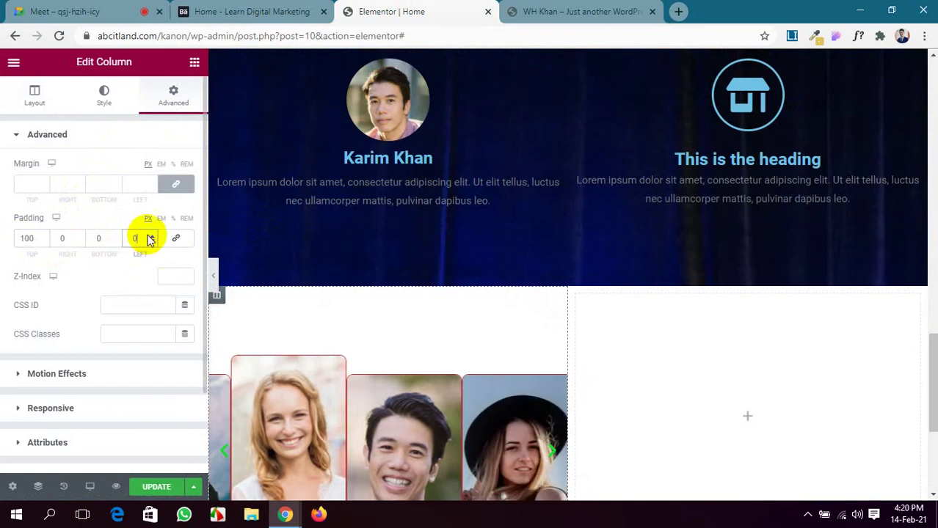
left_click(95, 237)
type("100")
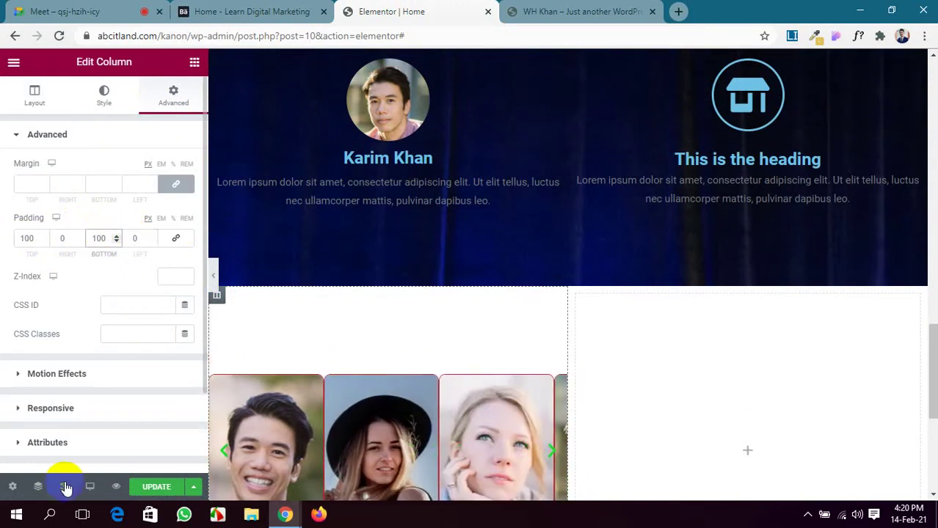
left_click(511, 9)
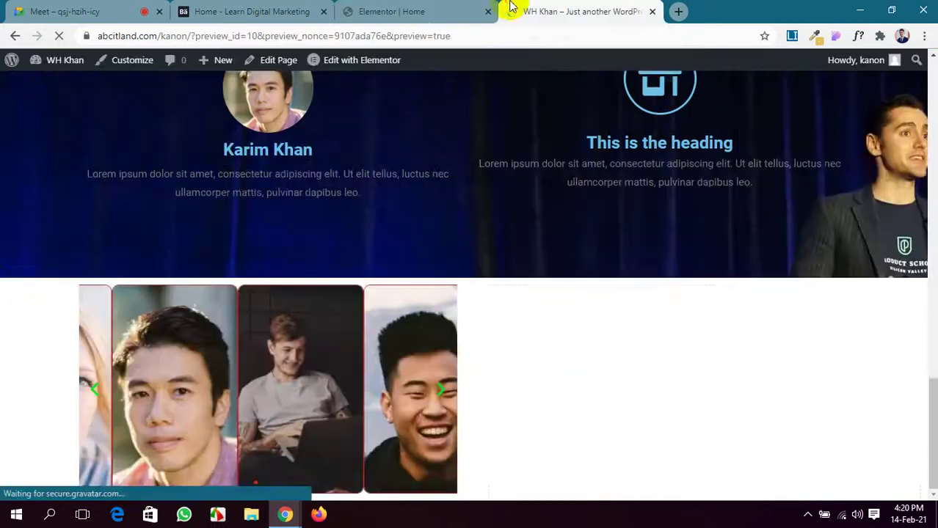
scroll(400, 411, "down", 15)
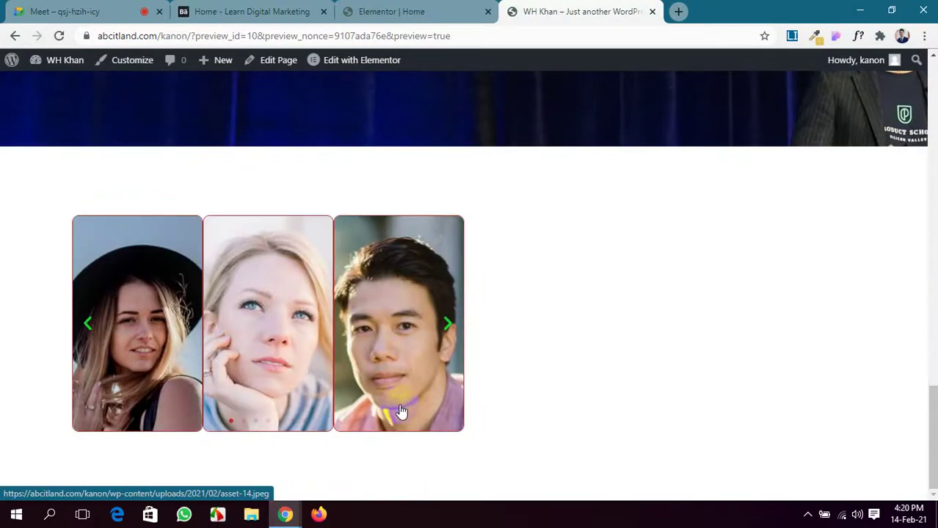
left_click(400, 411)
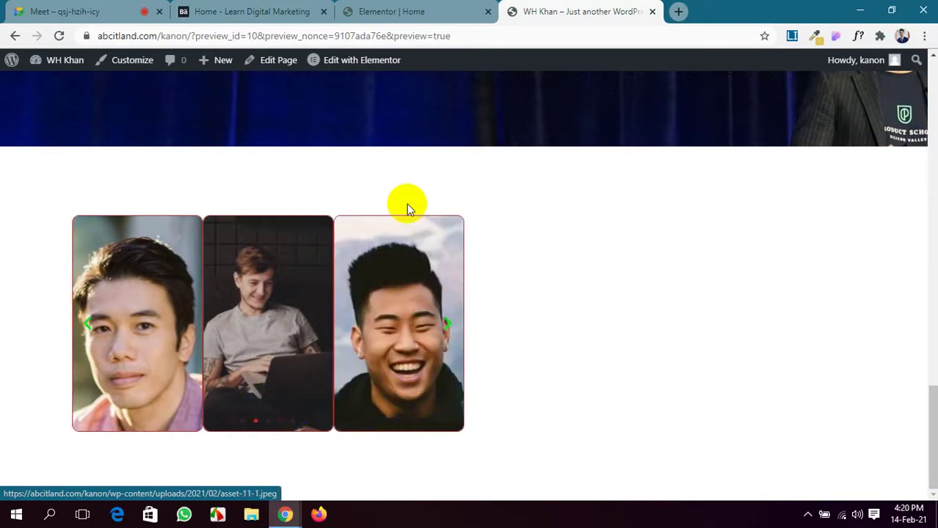
left_click(429, 14)
scroll(757, 290, "down", 3)
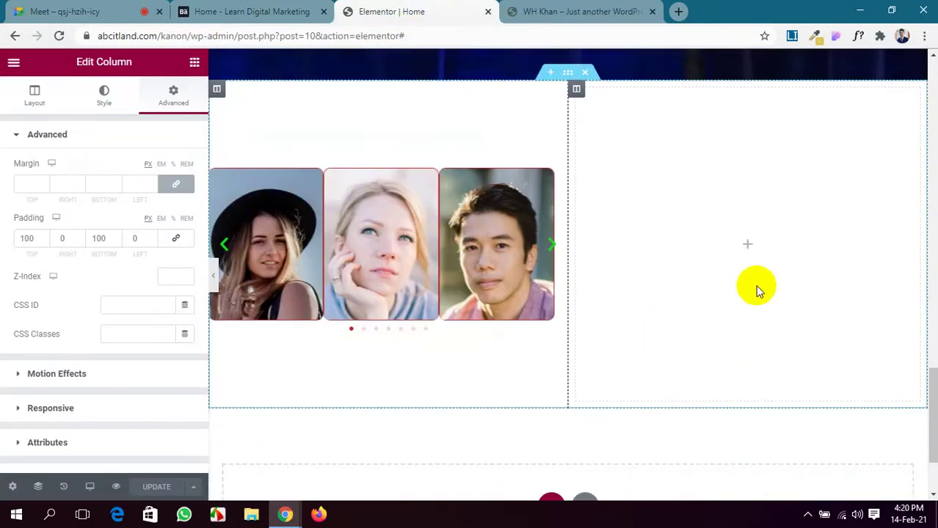
Drop a Basic Gallery widget into the empty right column.
left_click(746, 245)
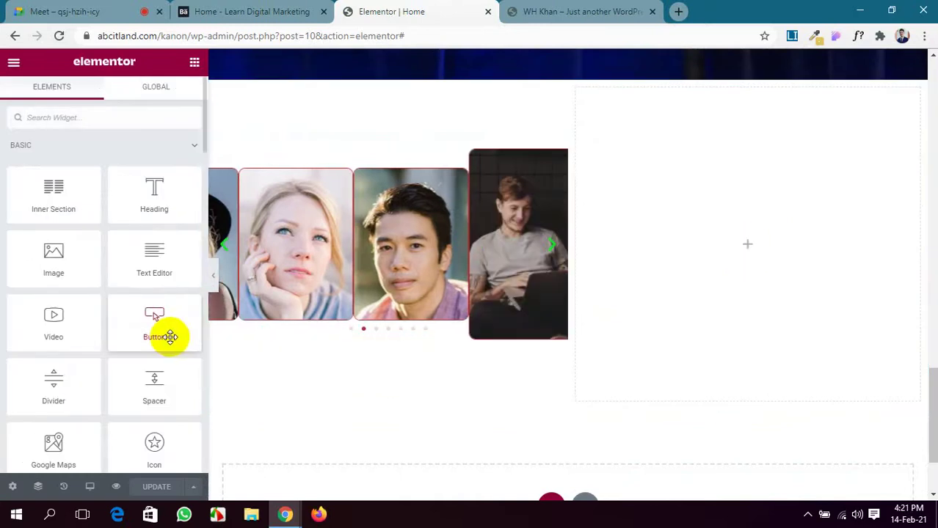
scroll(169, 337, "down", 10)
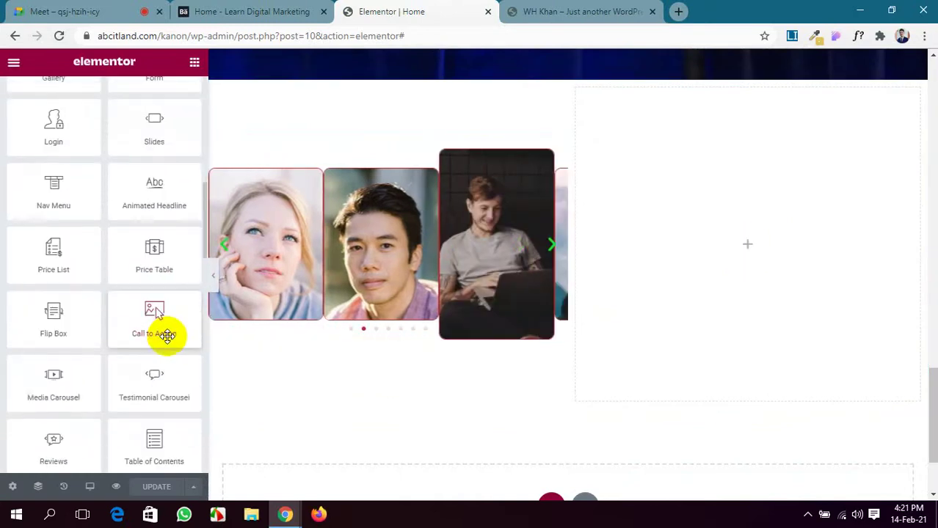
scroll(167, 336, "down", 8)
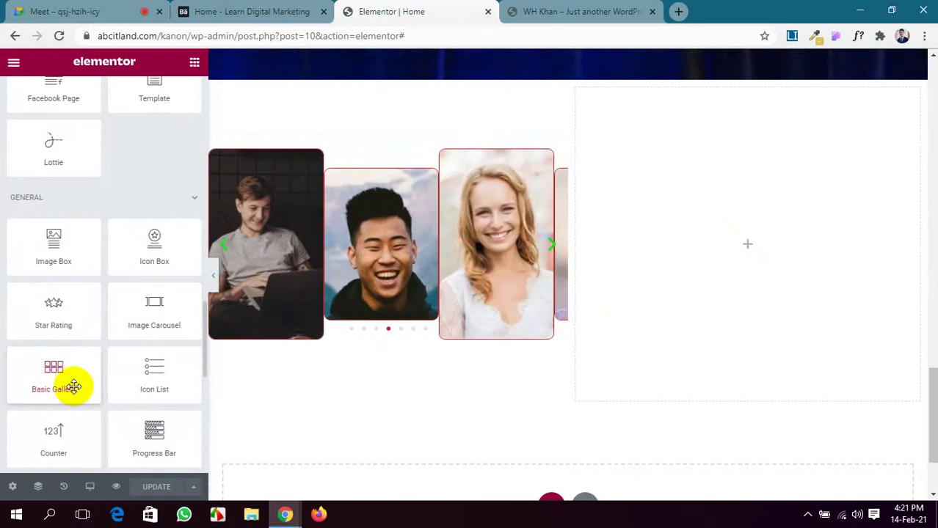
left_click_drag(73, 387, 803, 226)
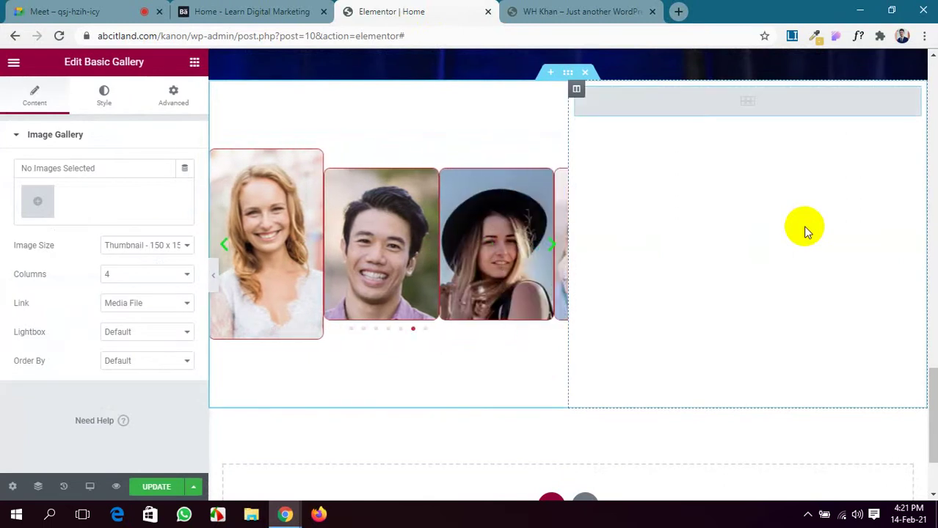
Select eight photos from the media library, insert them as the gallery, and save.
left_click(37, 201)
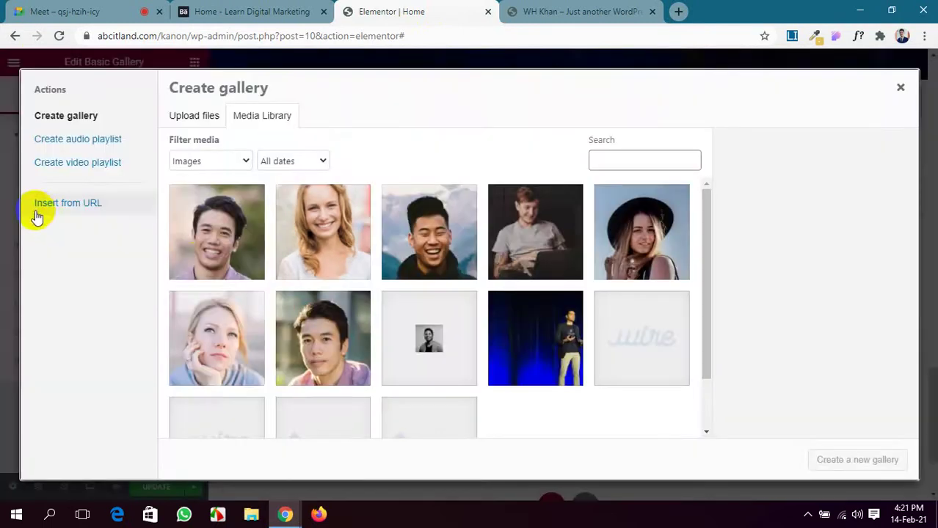
left_click(207, 242)
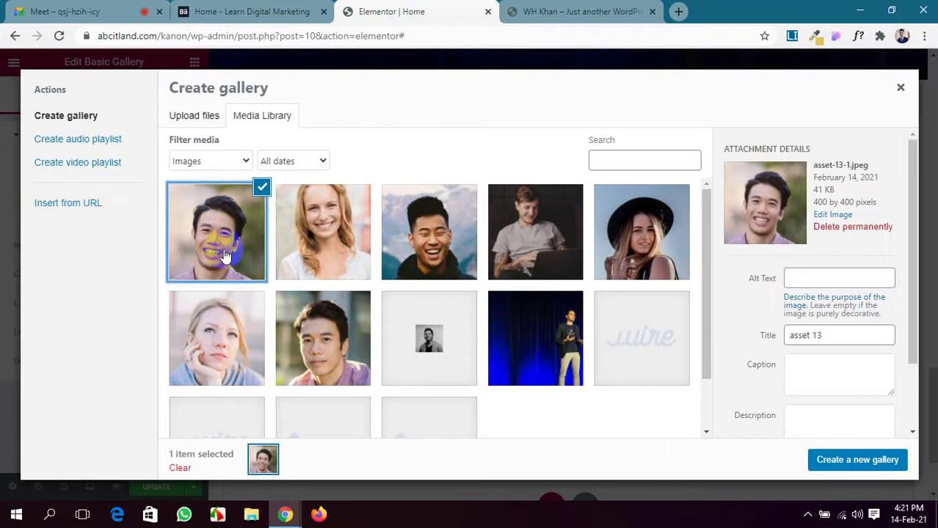
left_click(312, 231)
left_click(432, 235)
left_click(523, 238)
left_click(642, 232)
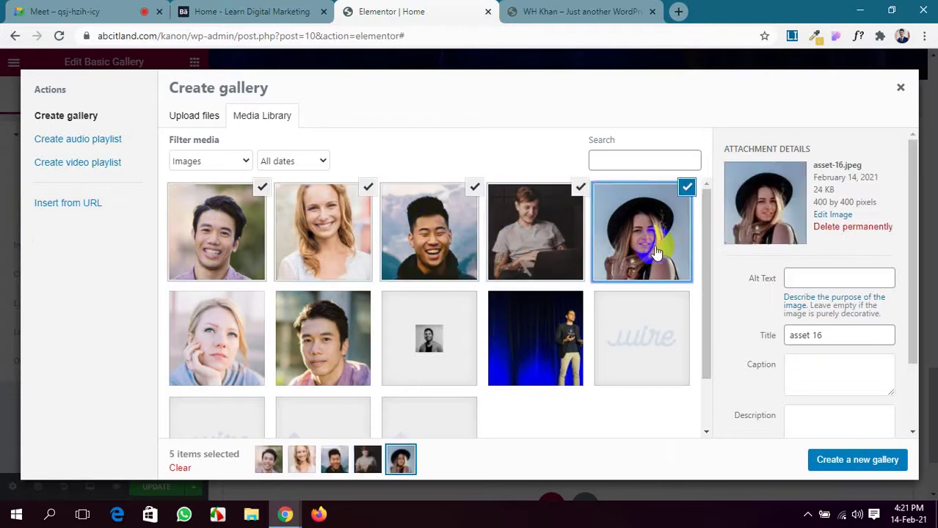
left_click(323, 336)
left_click(214, 335)
left_click(543, 367)
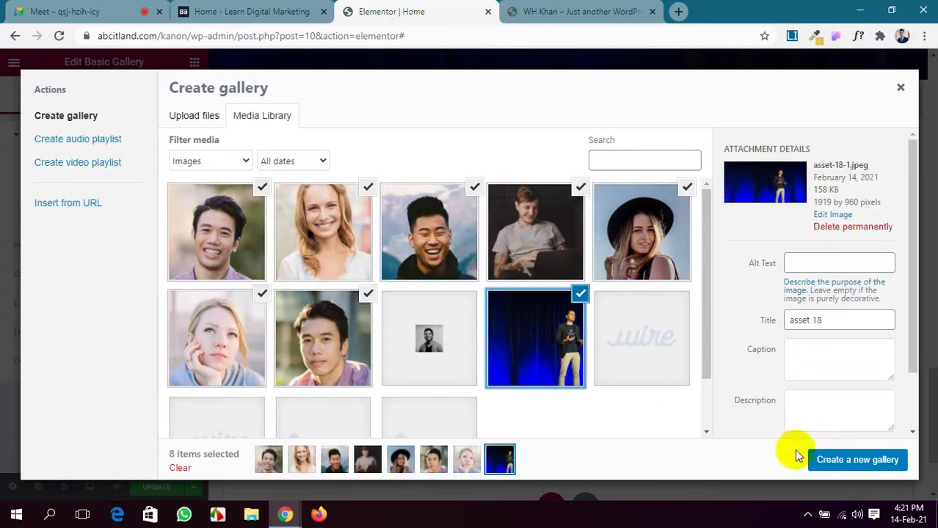
left_click(837, 462)
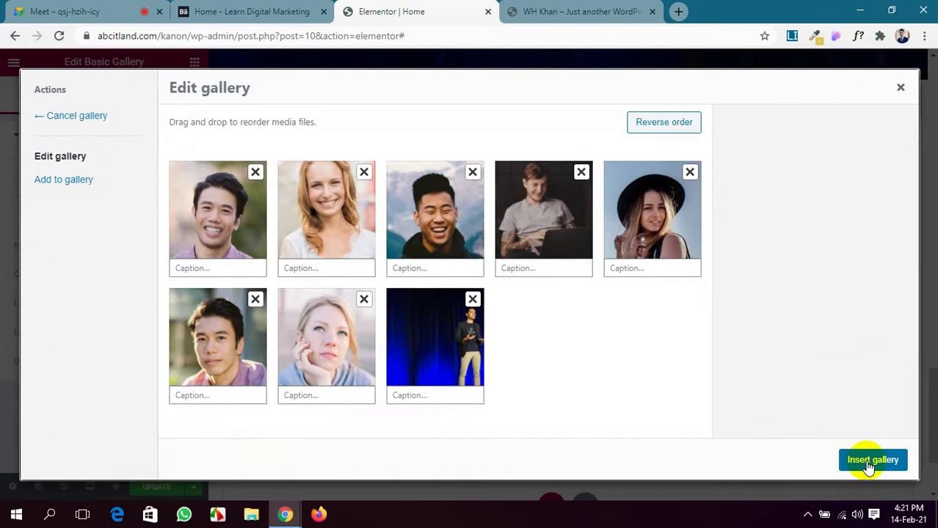
left_click(871, 460)
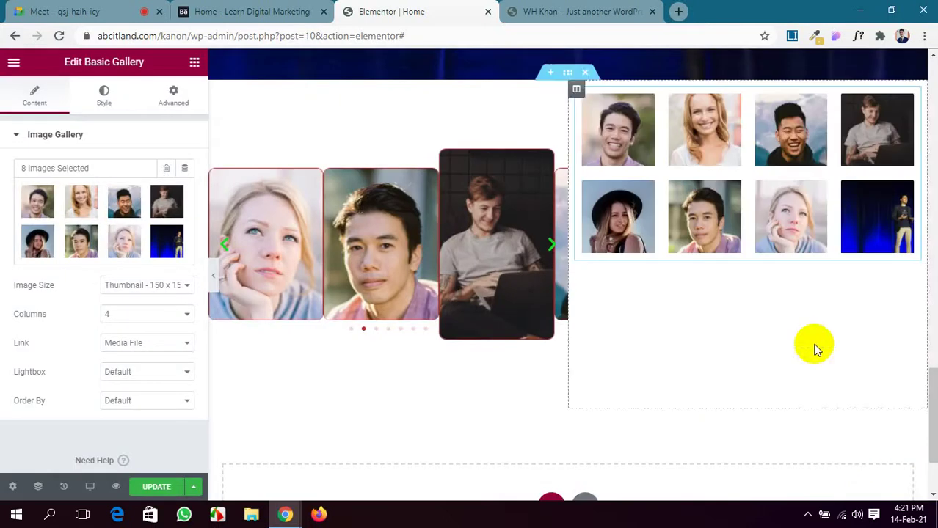
left_click(169, 490)
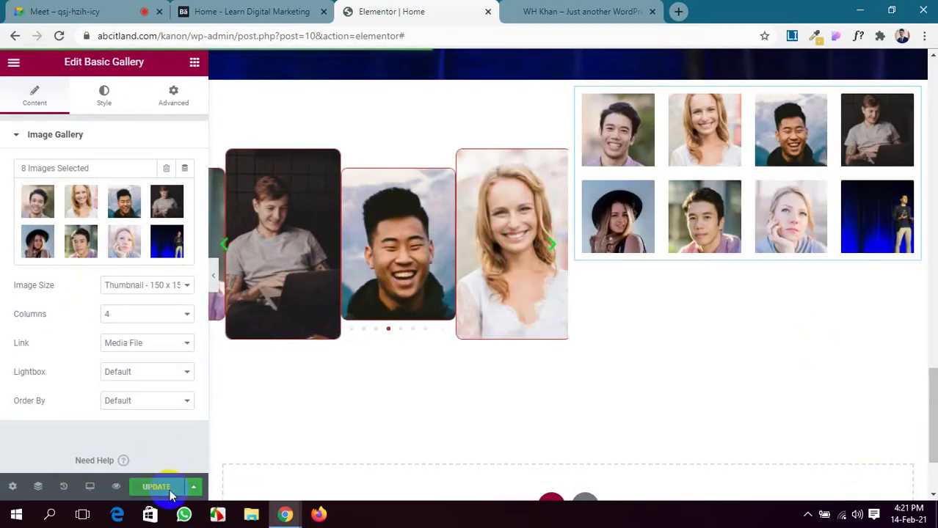
Set the gallery image size to Medium 300 x 300, turn lightbox on, and save.
left_click(173, 285)
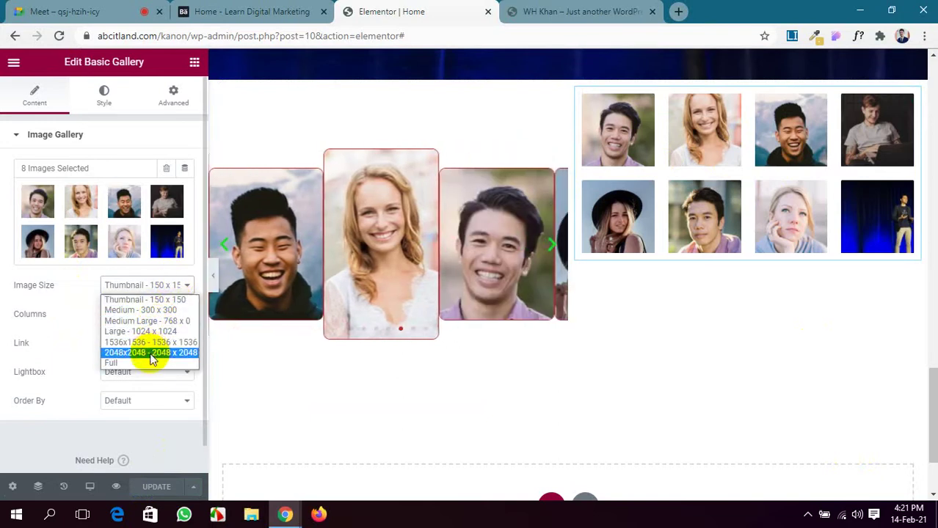
left_click(67, 355)
left_click(141, 288)
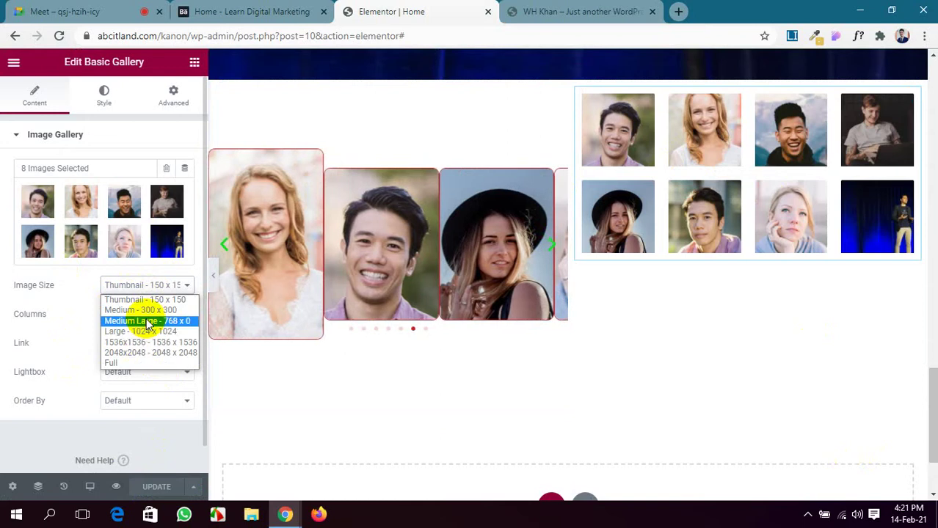
left_click(155, 311)
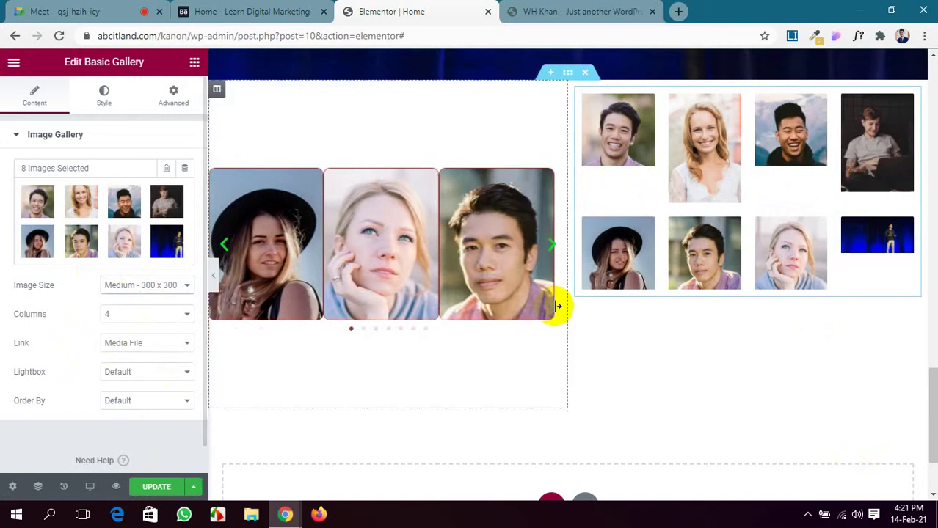
left_click(148, 375)
left_click(145, 396)
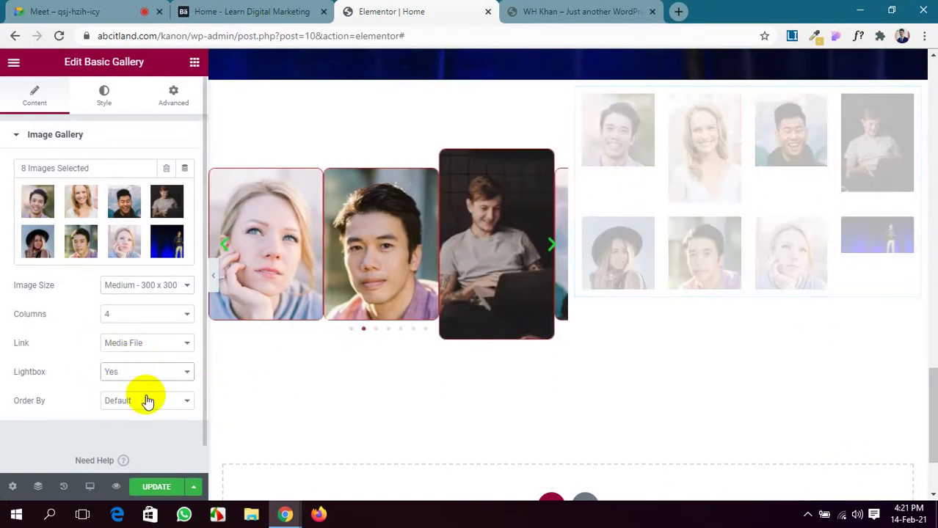
left_click(147, 403)
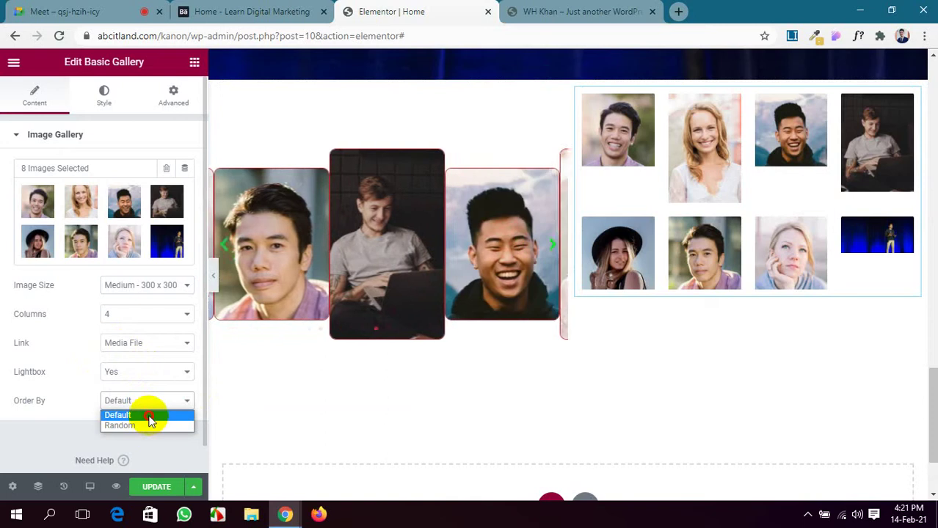
left_click(147, 416)
left_click(161, 485)
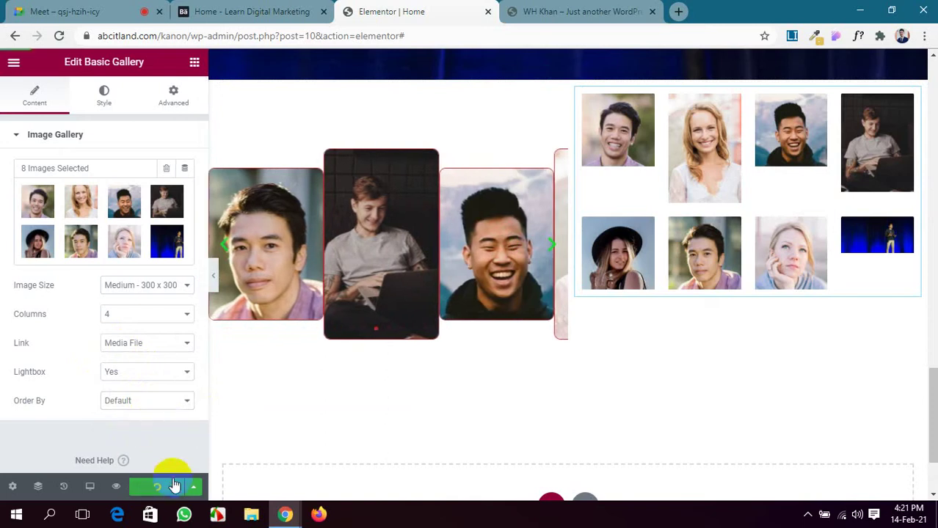
left_click(597, 6)
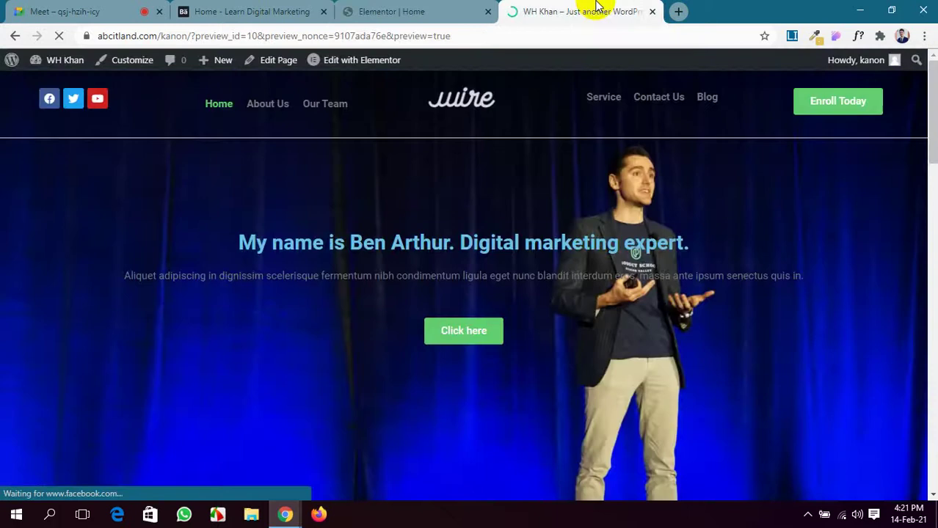
scroll(732, 435, "down", 10)
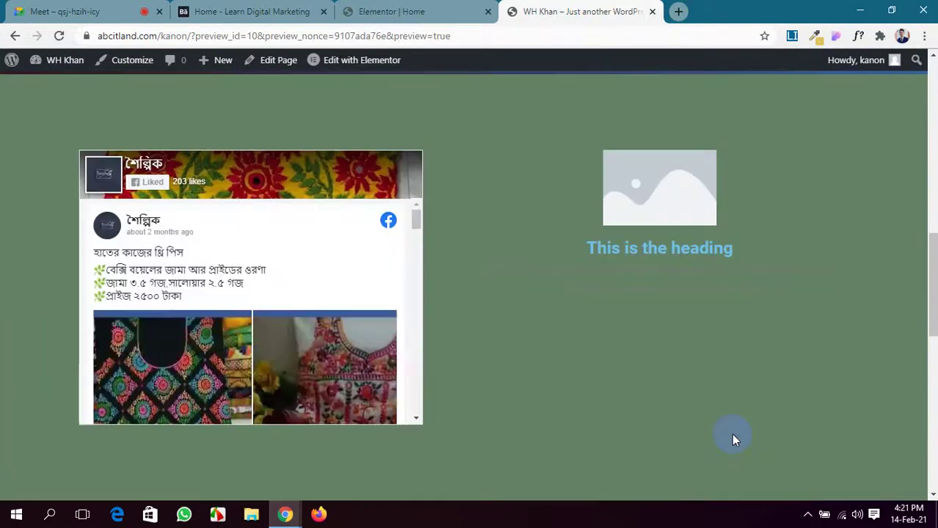
scroll(732, 435, "down", 7)
scroll(731, 433, "down", 2)
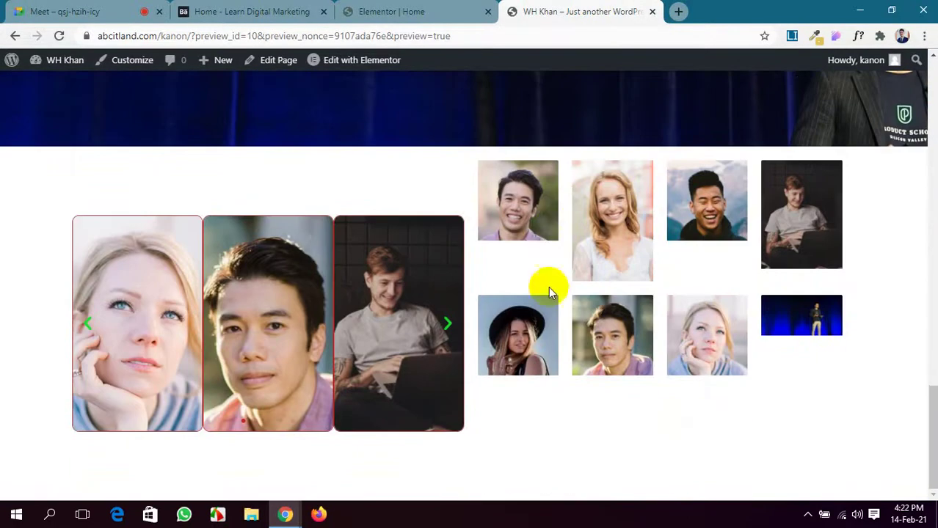
left_click(532, 226)
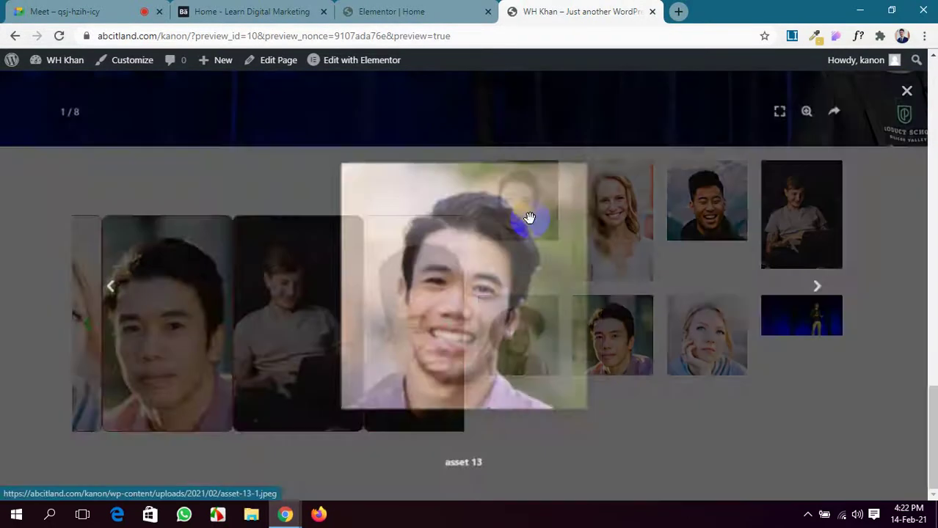
left_click(907, 92)
left_click(397, 11)
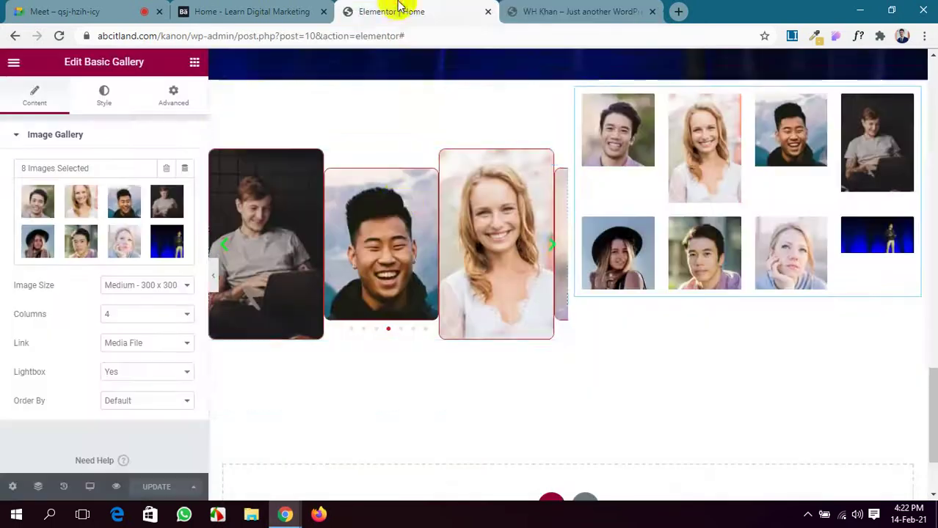
Delete the gallery widget and drop a Counter widget into the right column.
right_click(818, 161)
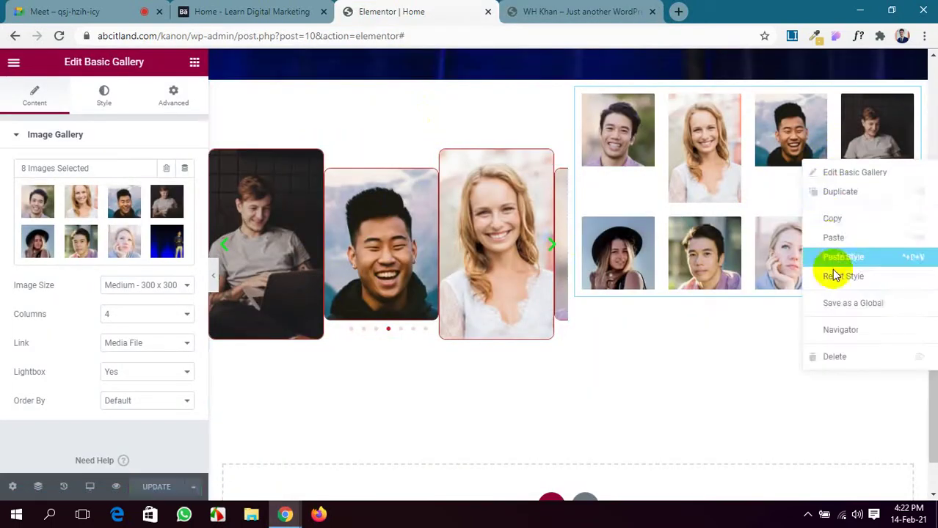
left_click(811, 356)
scroll(110, 356, "down", 15)
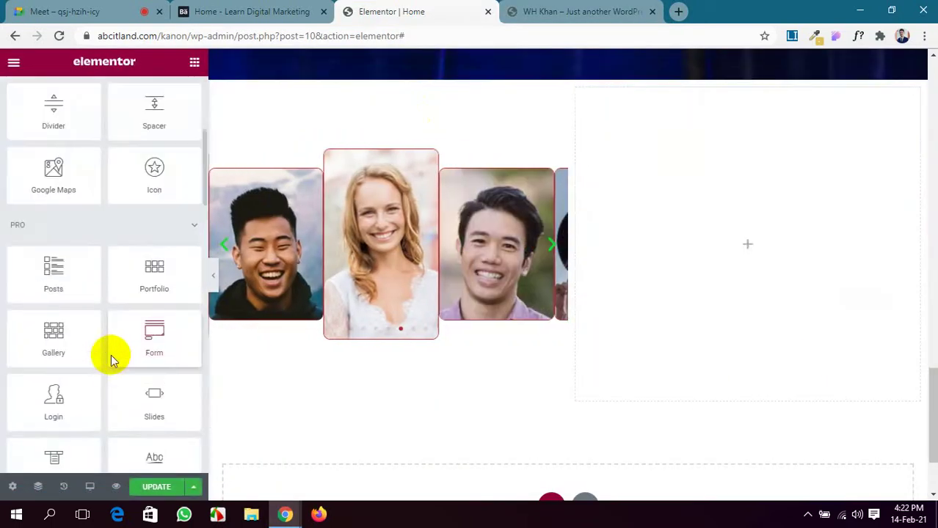
scroll(110, 356, "down", 3)
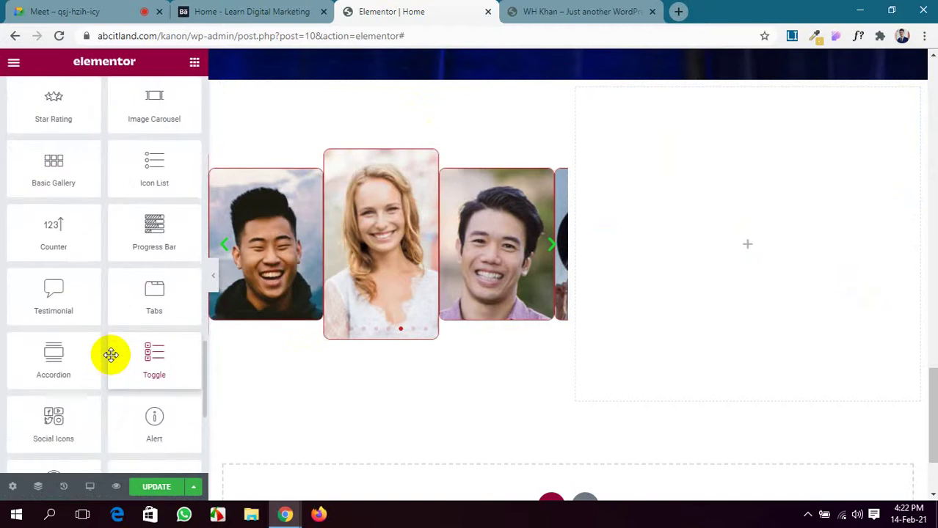
scroll(110, 355, "up", 1)
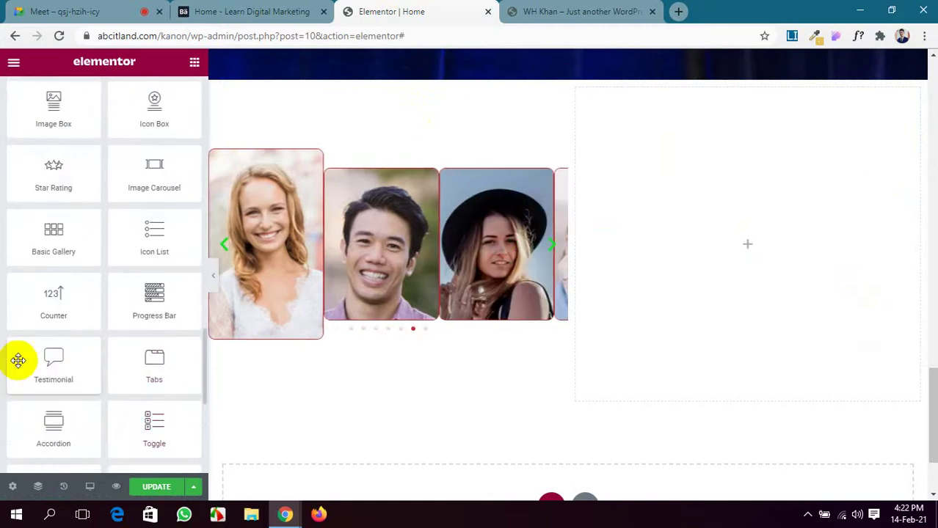
left_click_drag(63, 308, 774, 233)
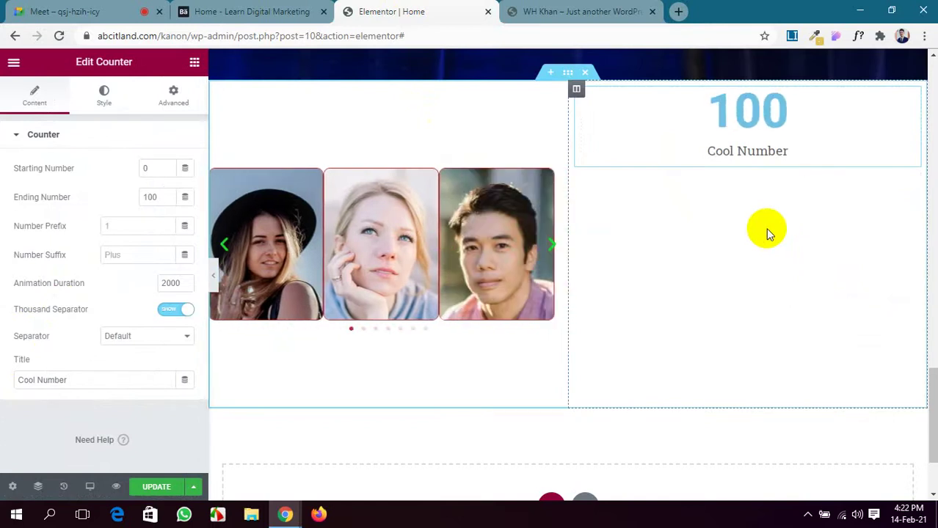
left_click(231, 11)
Scroll through the Learn Digital Marketing demo page and reload it so its counters replay.
scroll(512, 424, "down", 5)
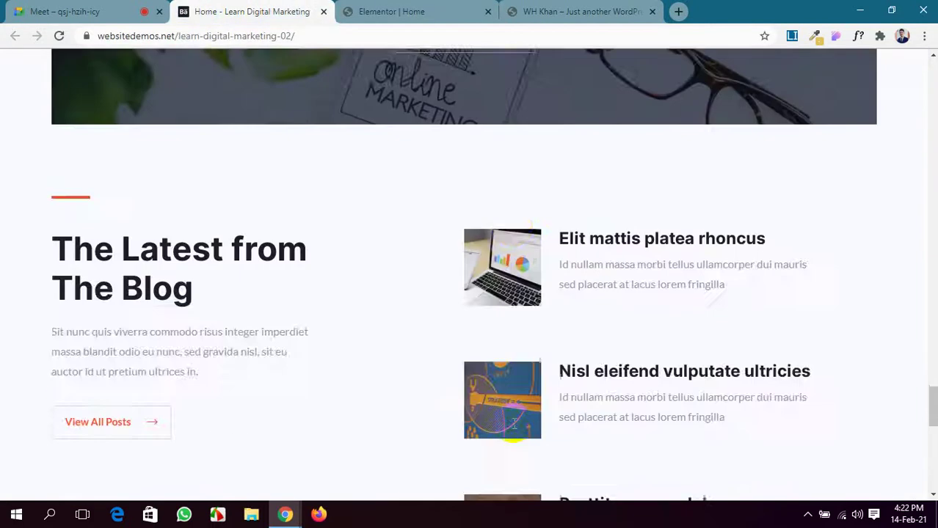
scroll(513, 423, "down", 5)
scroll(513, 424, "up", 10)
scroll(515, 424, "down", 4)
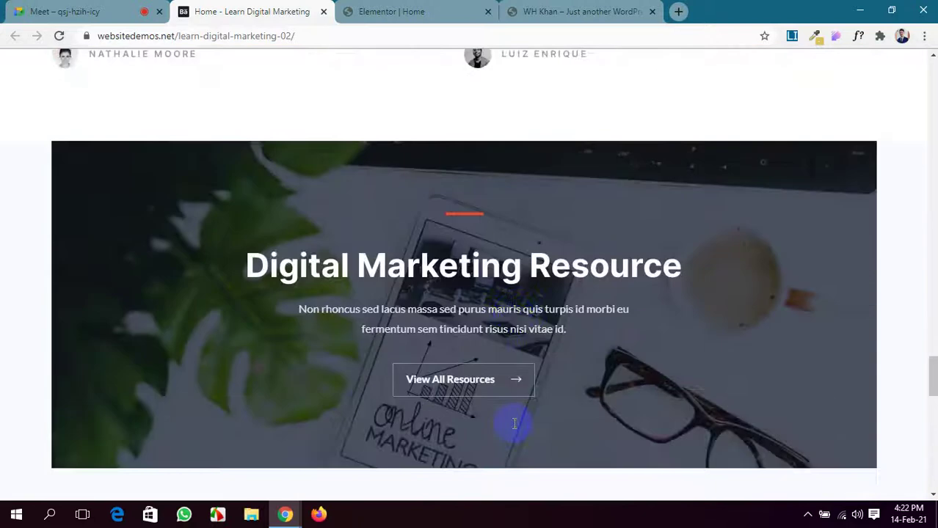
scroll(514, 423, "down", 9)
scroll(536, 397, "up", 7)
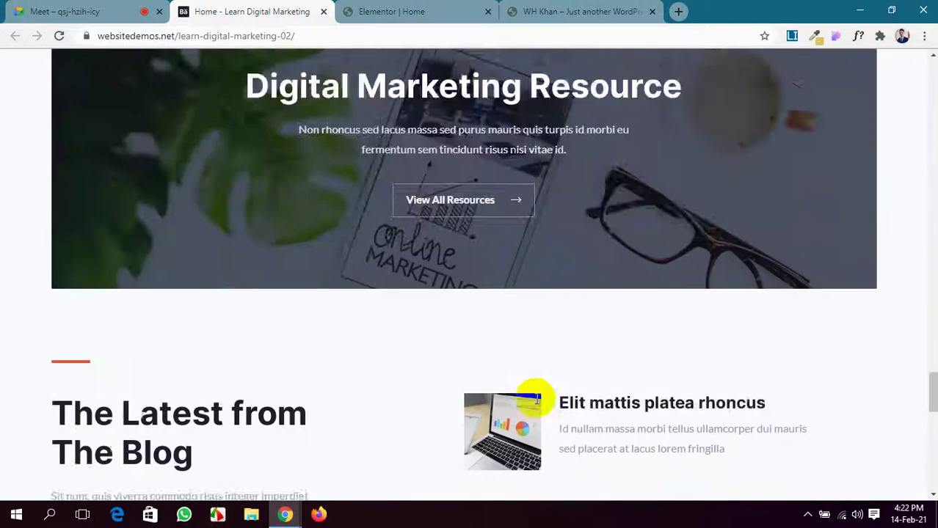
scroll(534, 400, "up", 10)
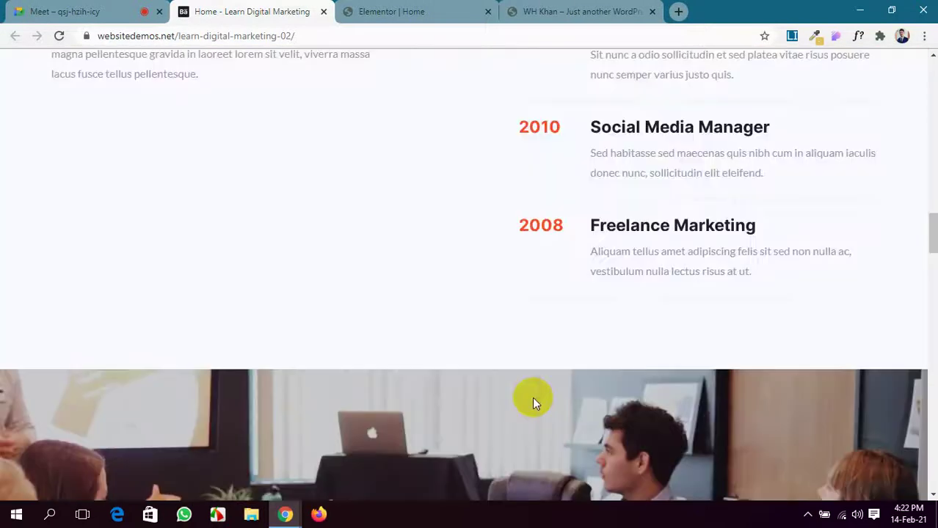
scroll(533, 397, "up", 9)
scroll(543, 393, "down", 2)
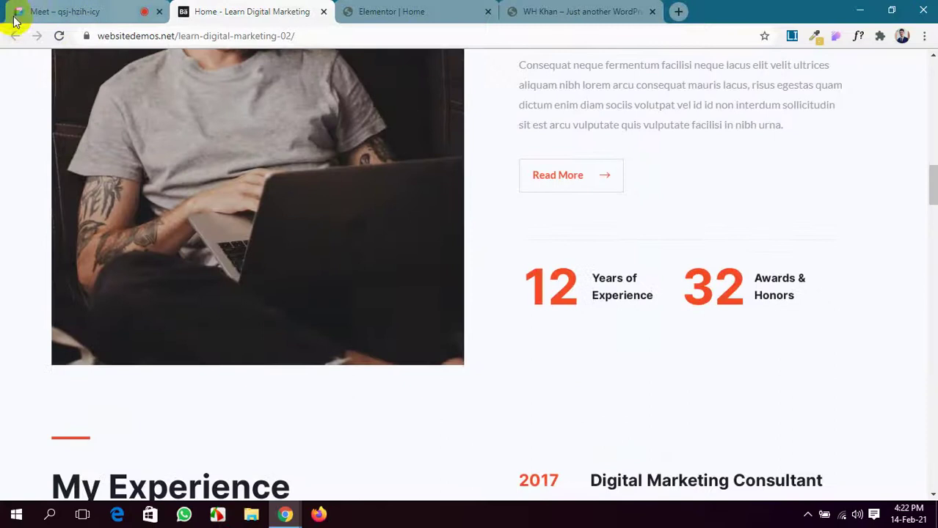
left_click(59, 36)
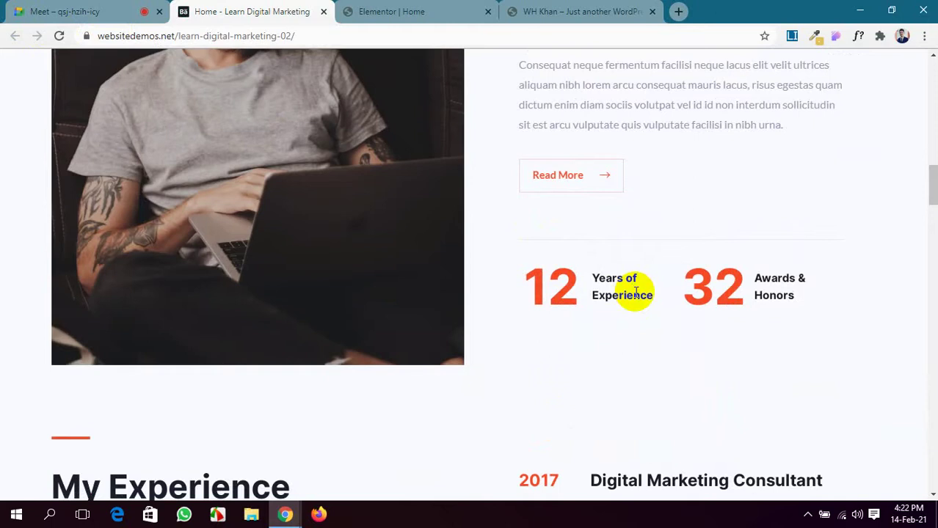
left_click(587, 11)
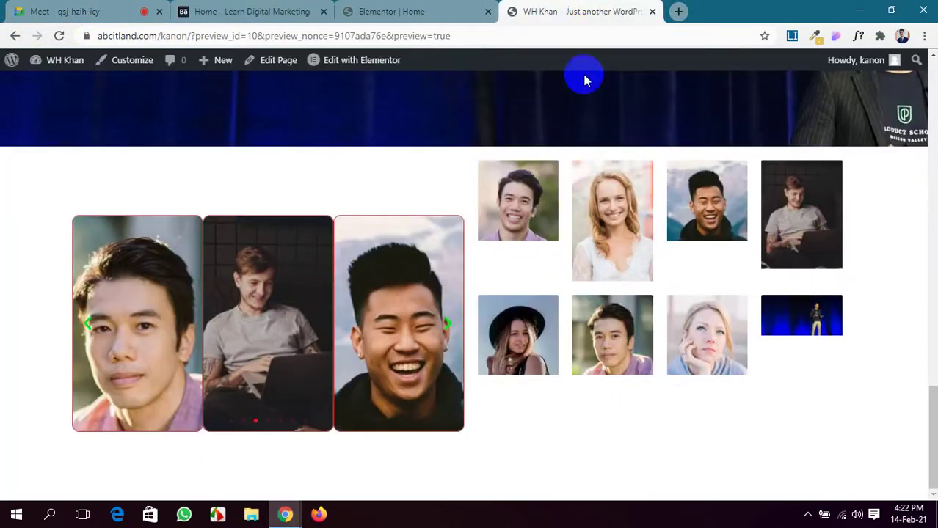
Reload the old site preview, then close the outdated preview tab.
left_click(402, 8)
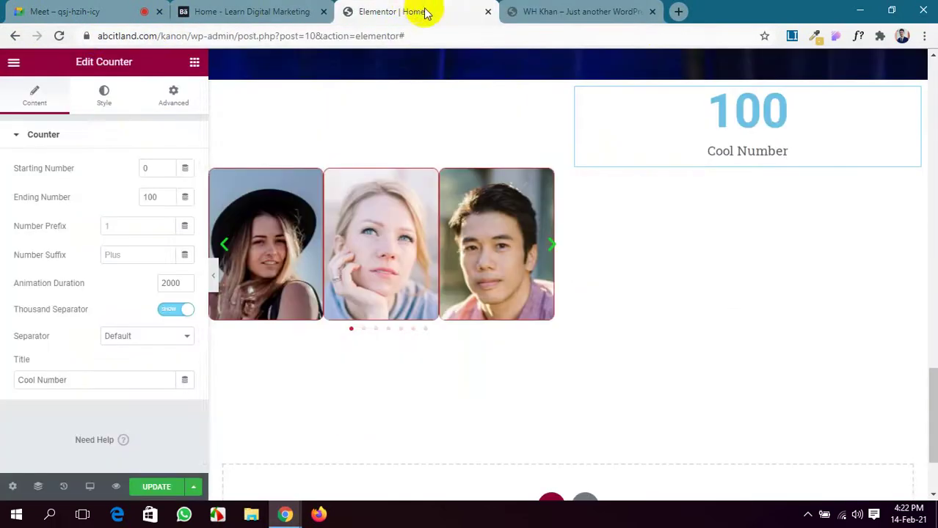
left_click(539, 13)
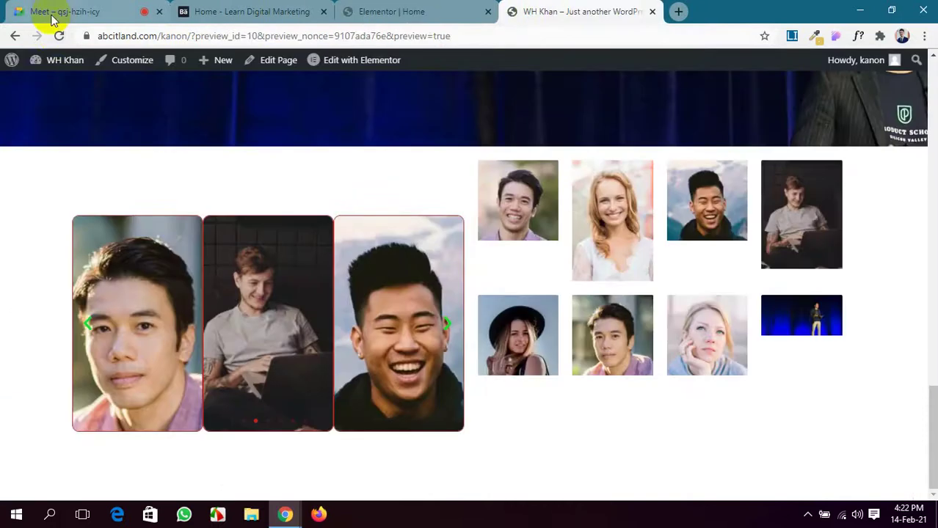
left_click(59, 36)
left_click(392, 6)
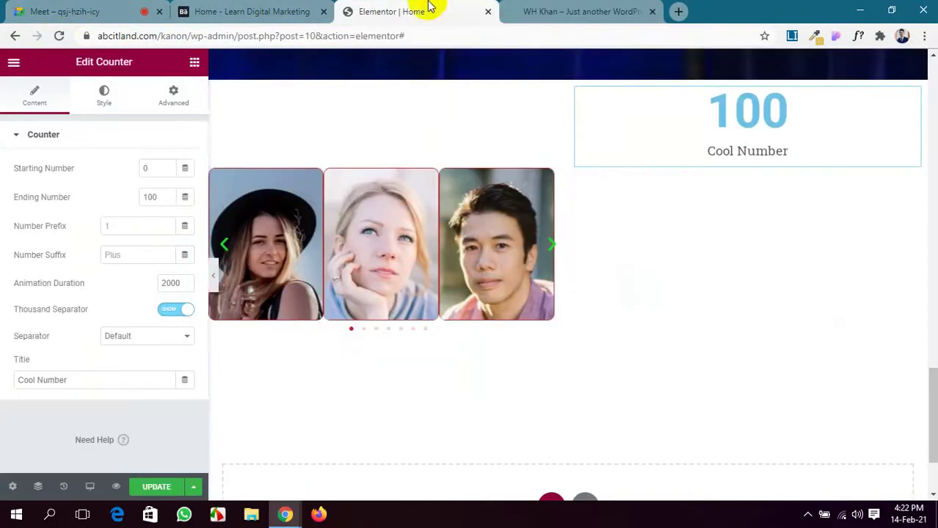
left_click(624, 8)
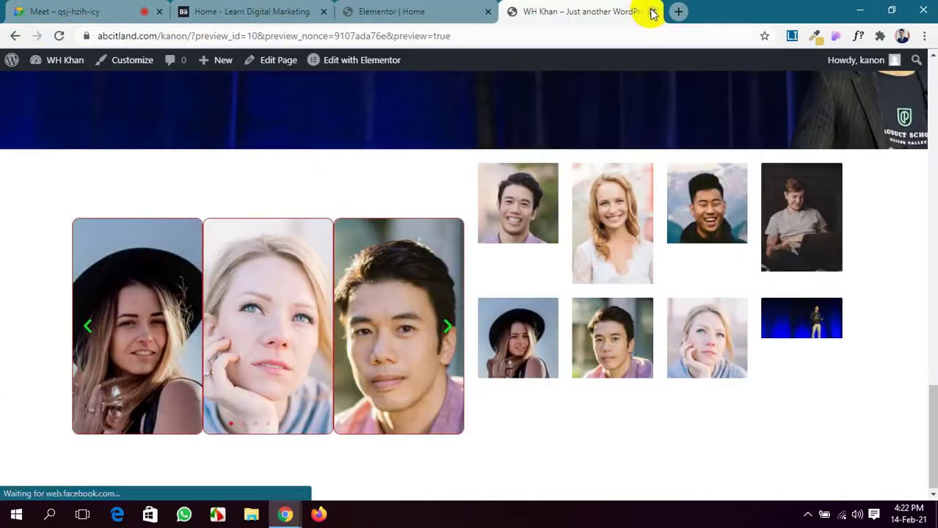
left_click(650, 12)
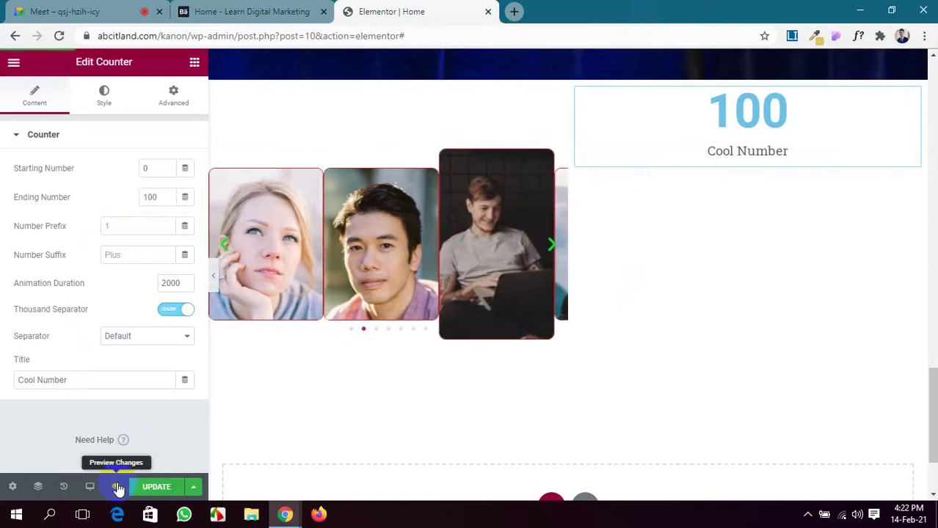
Open a fresh Preview Changes view, look it over, and return to the editor.
left_click(117, 487)
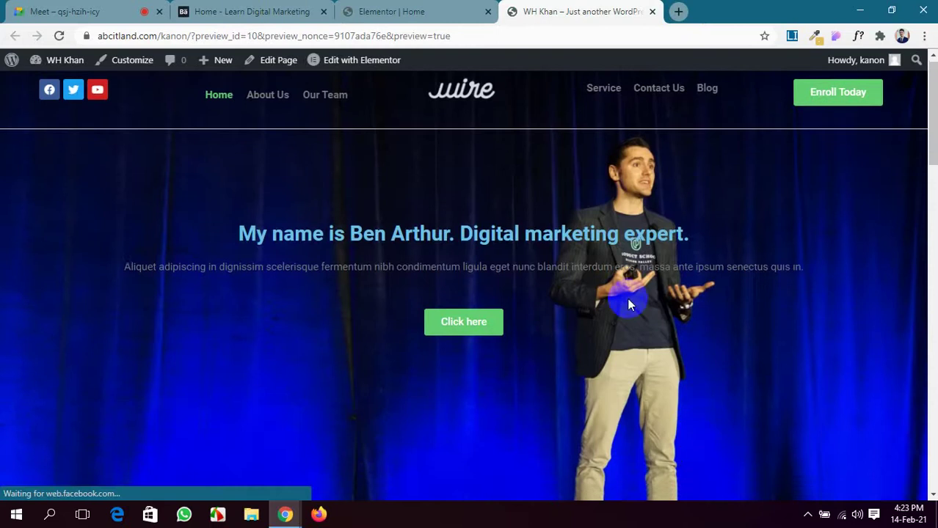
scroll(587, 278, "down", 10)
scroll(586, 278, "up", 10)
left_click(391, 11)
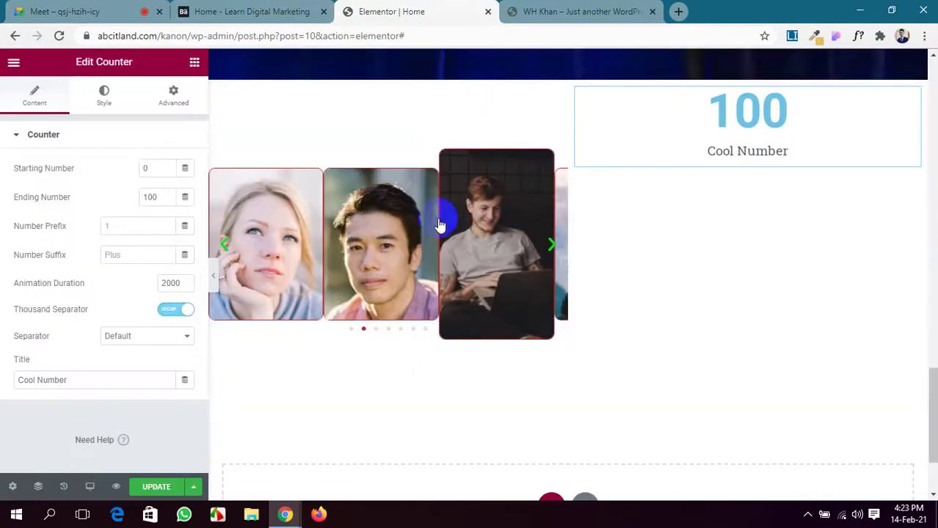
scroll(94, 457, "down", 1)
scroll(733, 292, "up", 1)
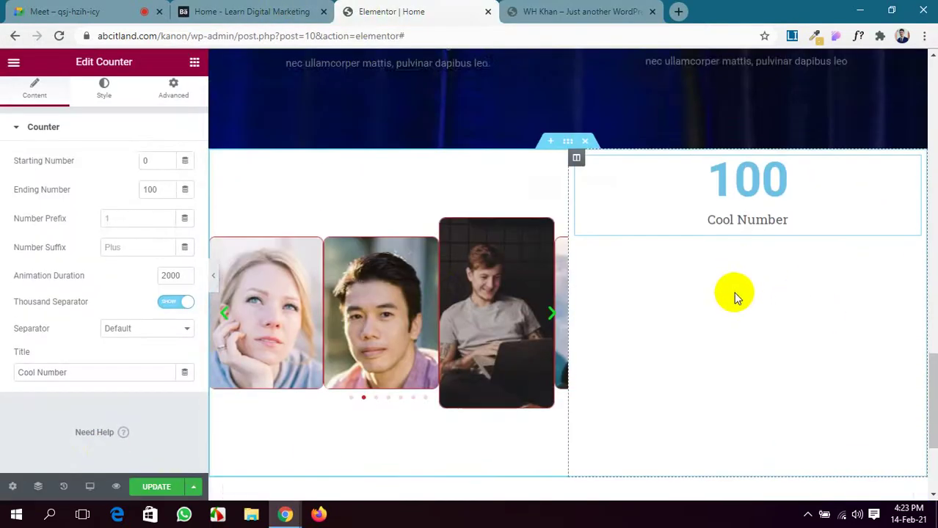
scroll(733, 292, "down", 3)
scroll(736, 275, "up", 3)
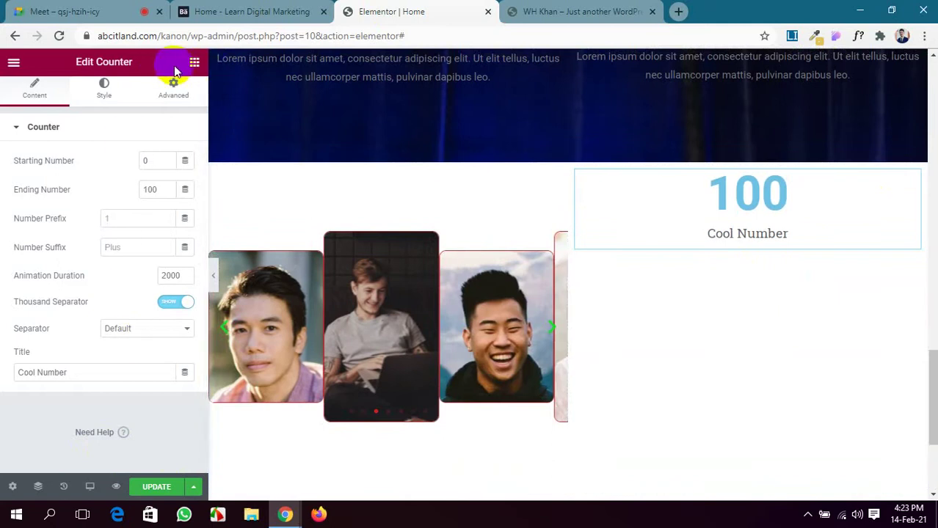
left_click(194, 62)
Add an Icon List widget below the Cool Number counter.
scroll(138, 372, "down", 10)
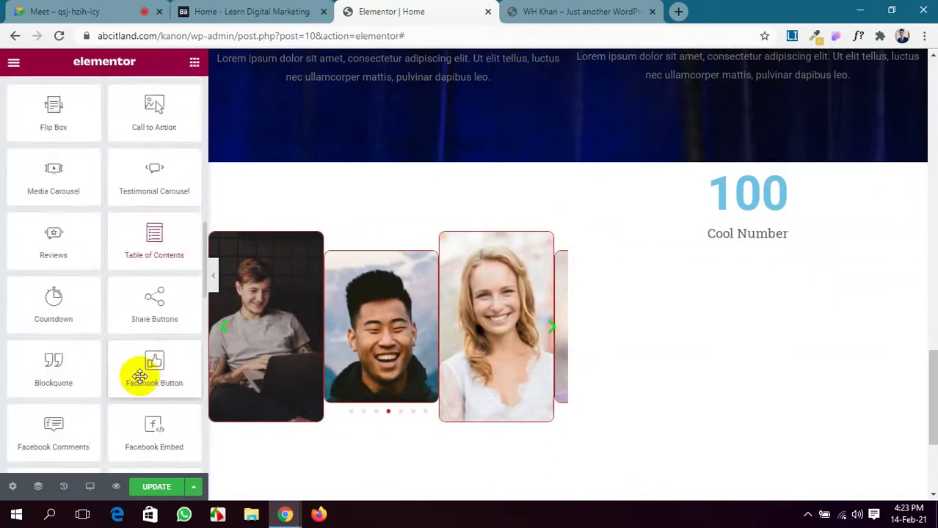
scroll(139, 376, "down", 10)
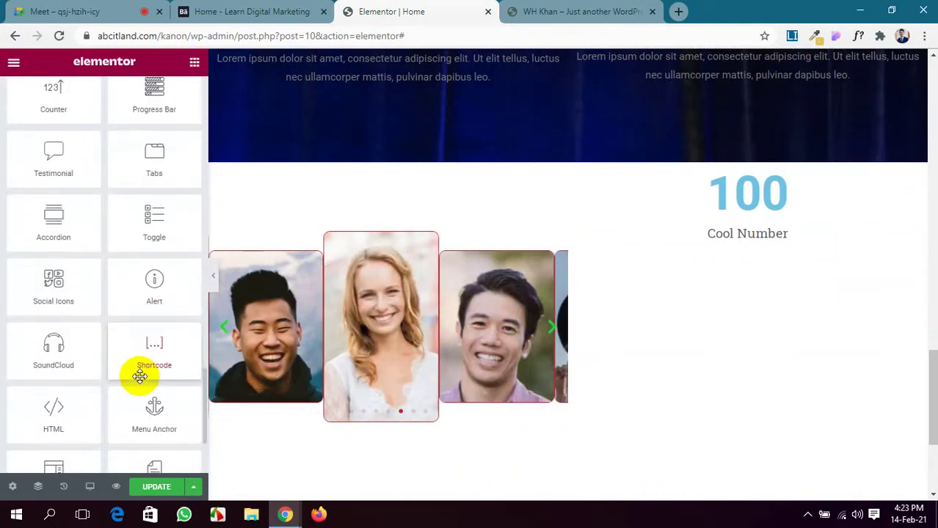
scroll(142, 372, "up", 2)
scroll(147, 381, "down", 5)
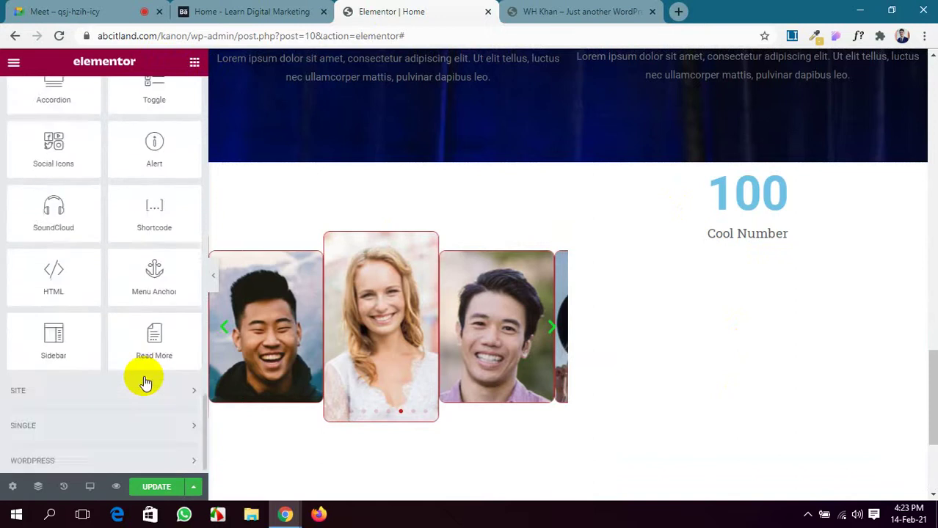
scroll(144, 376, "up", 6)
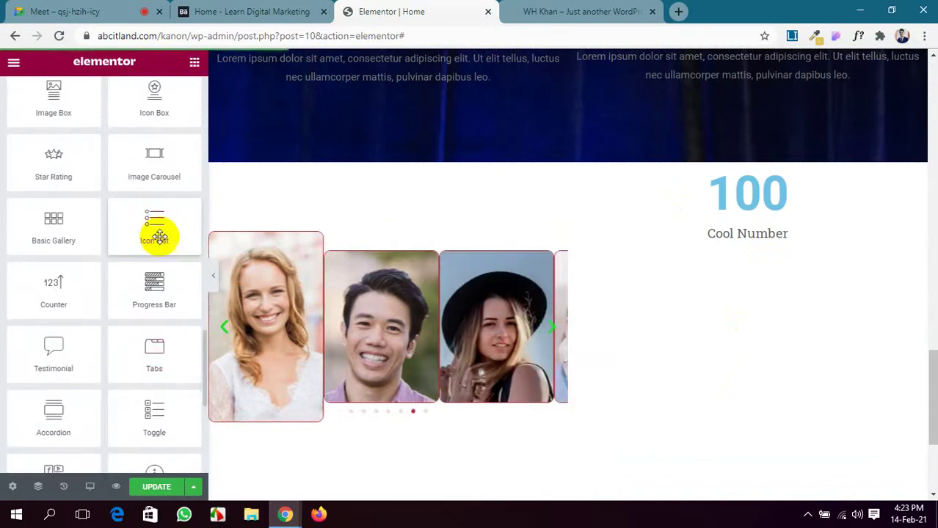
left_click_drag(157, 235, 759, 248)
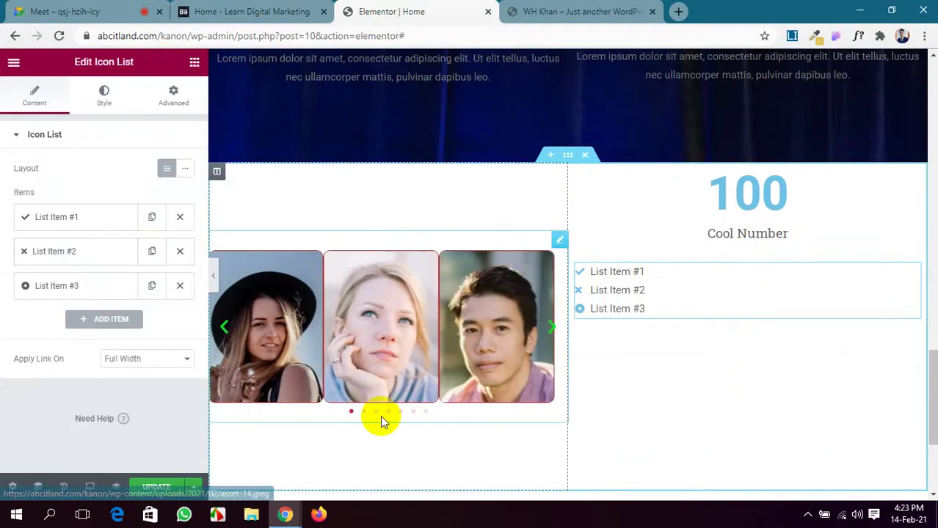
left_click(14, 11)
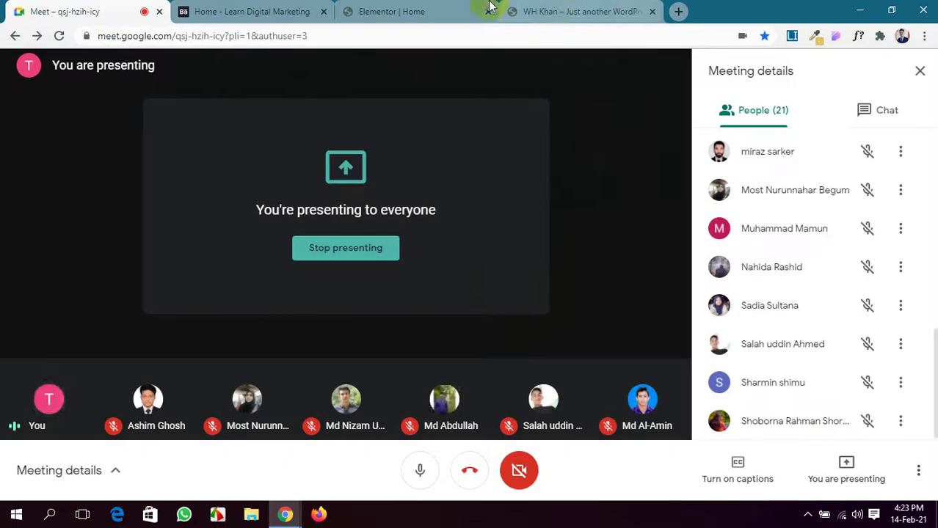
left_click(447, 15)
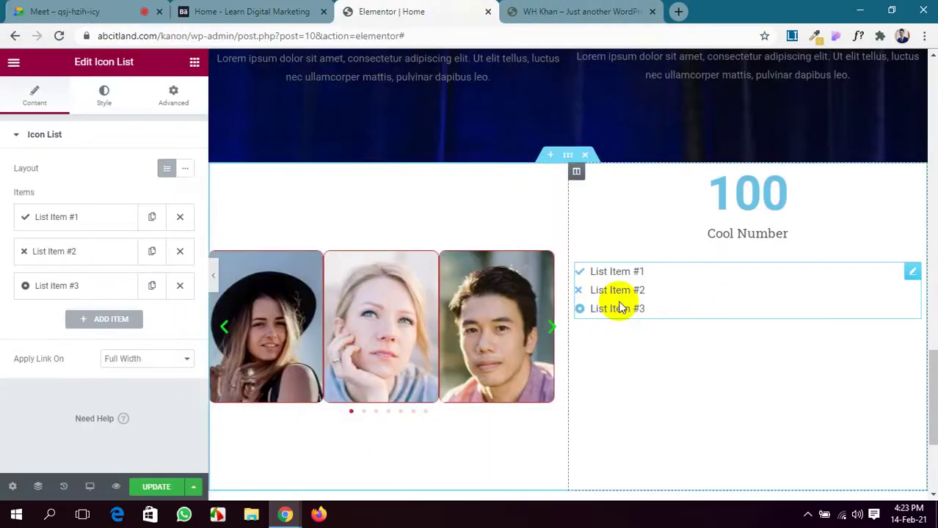
Give the first list item the Dot circle icon and delete its 'List Item #1' text.
left_click(86, 220)
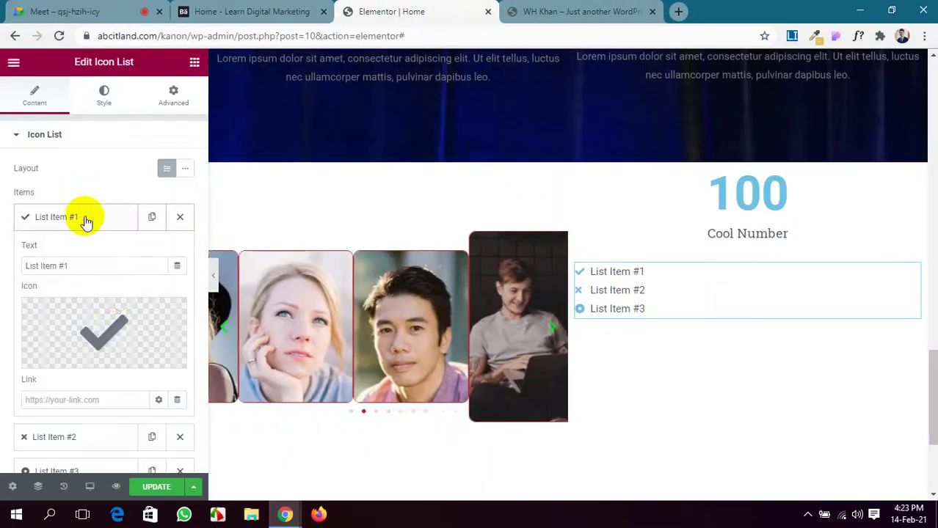
left_click(120, 331)
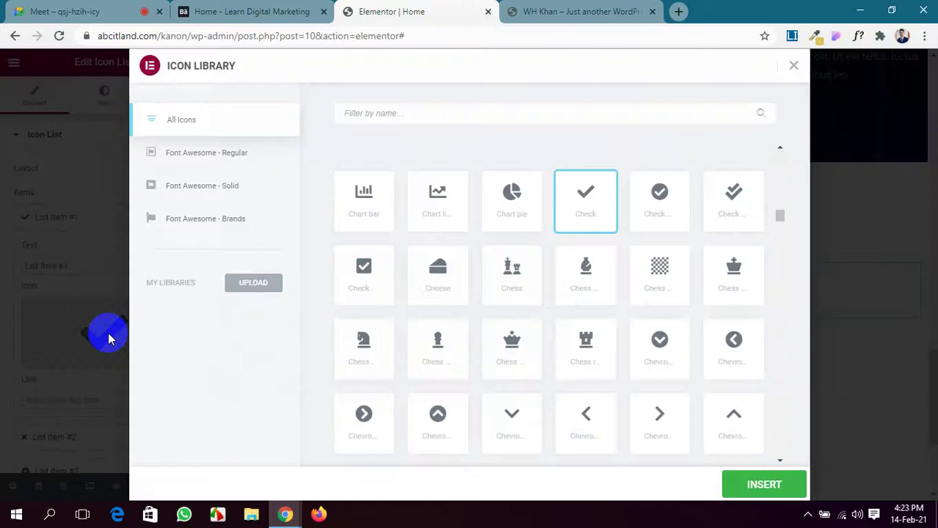
scroll(492, 312, "down", 10)
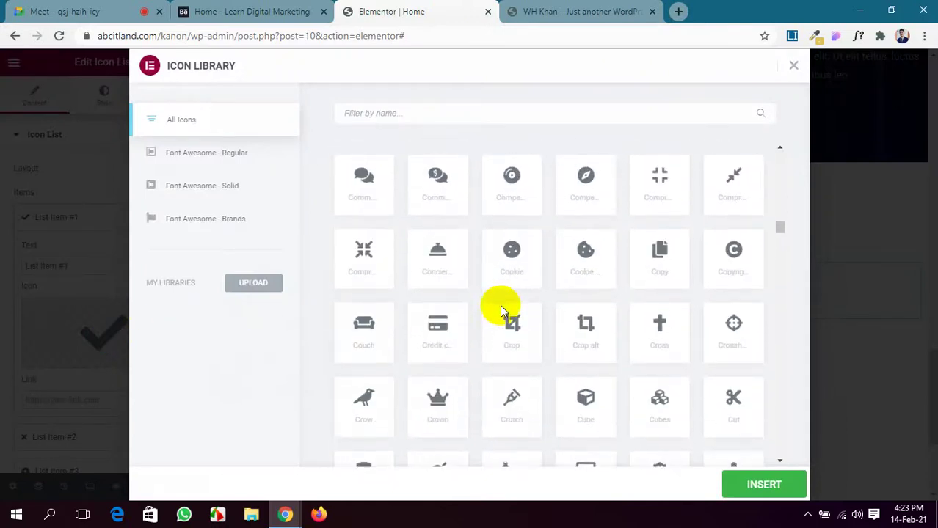
scroll(506, 307, "down", 10)
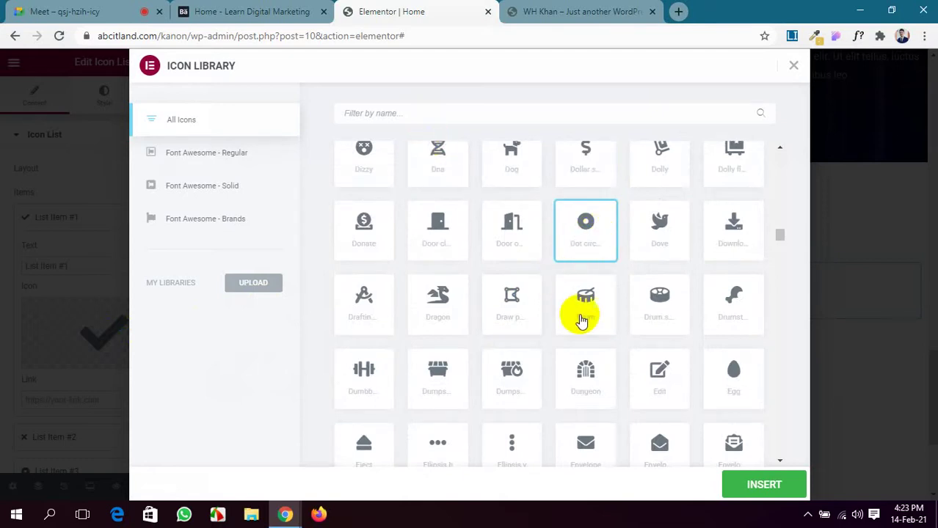
scroll(587, 352, "down", 4)
scroll(600, 411, "down", 4)
scroll(592, 392, "up", 9)
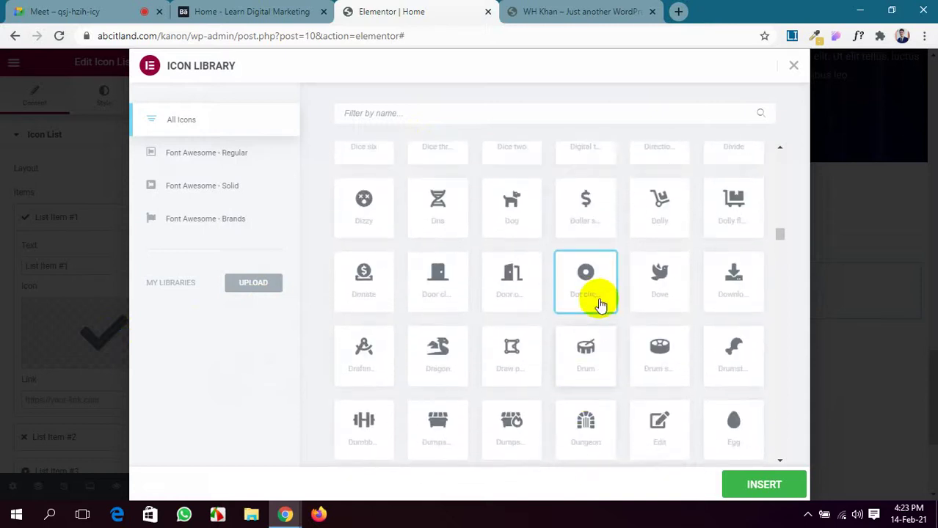
left_click(777, 485)
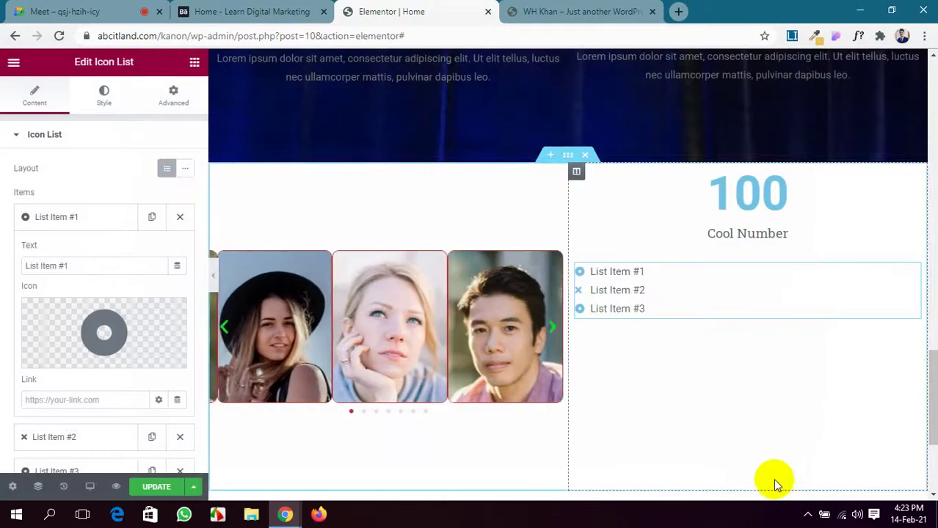
scroll(111, 278, "down", 1)
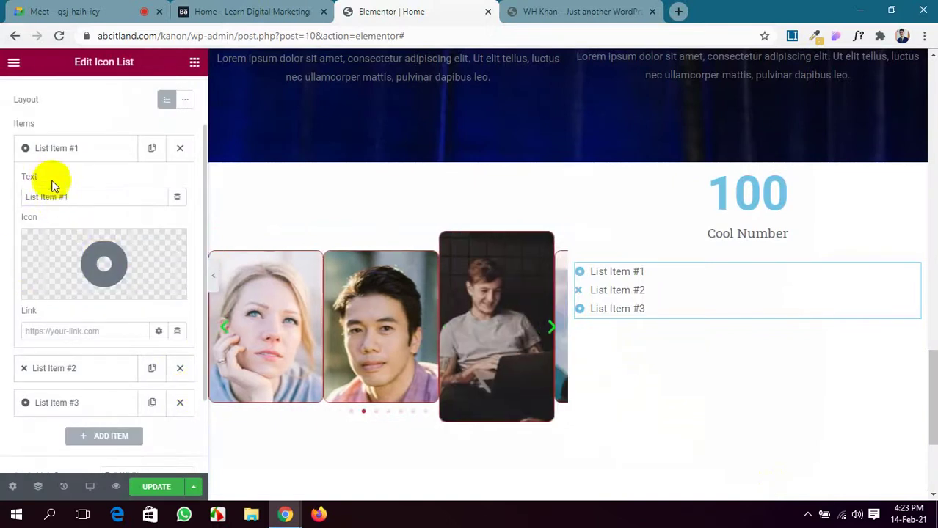
left_click_drag(71, 192, 21, 209)
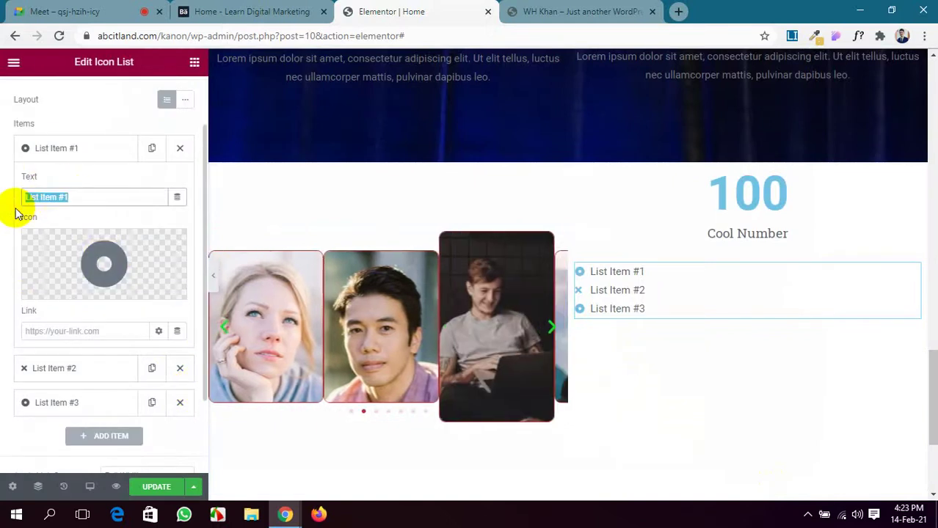
key("BackSpace")
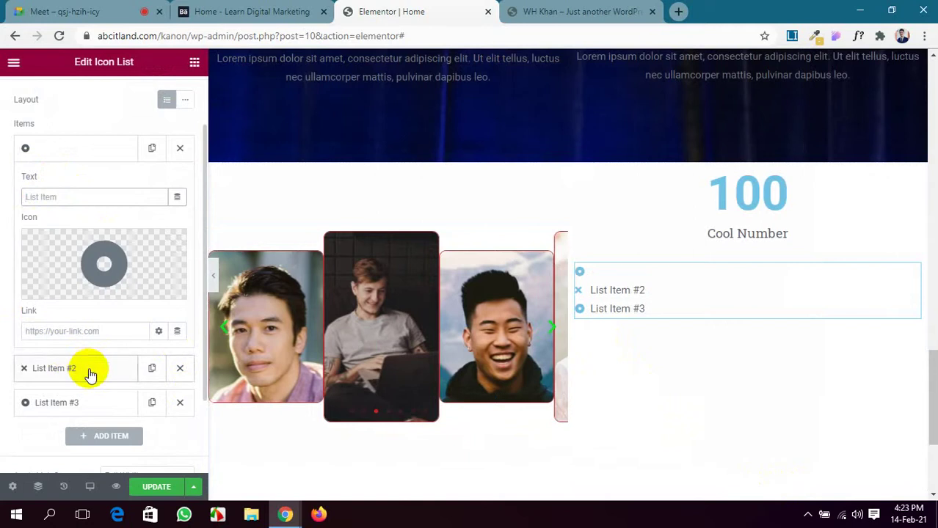
Clear the second item's label and give it the Dot circle icon, found by searching 'dot'.
left_click(90, 375)
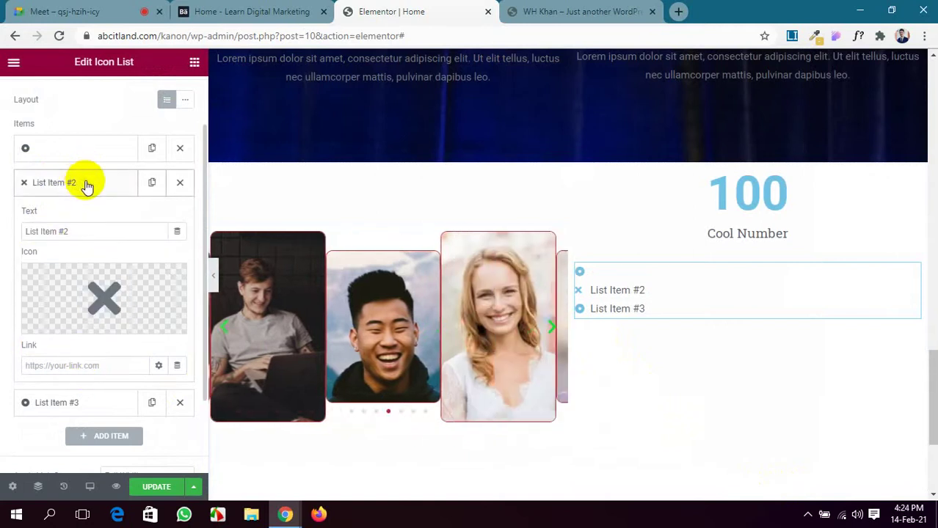
left_click_drag(79, 231, 1, 223)
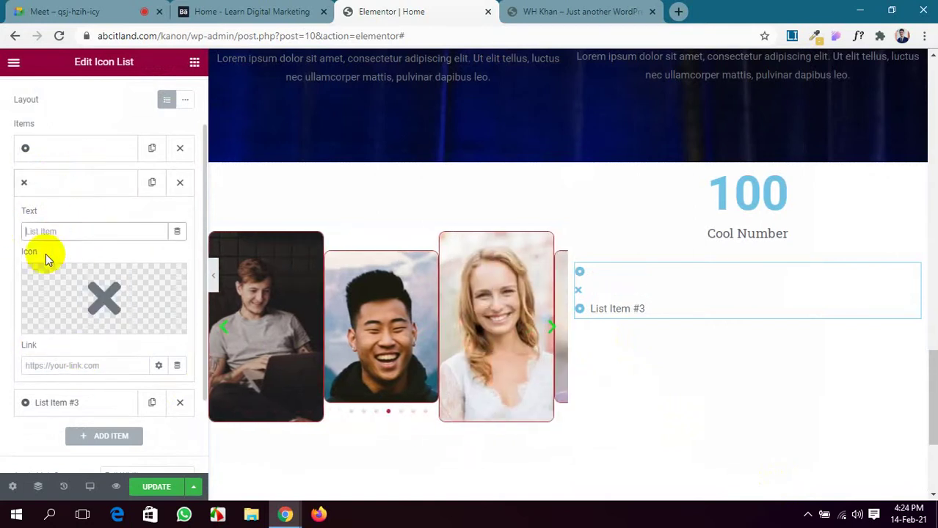
left_click(108, 293)
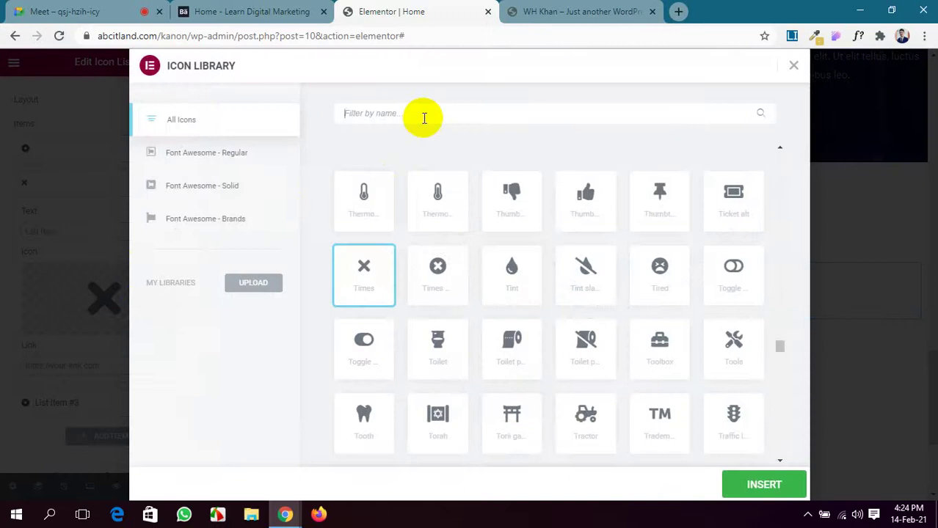
type("i")
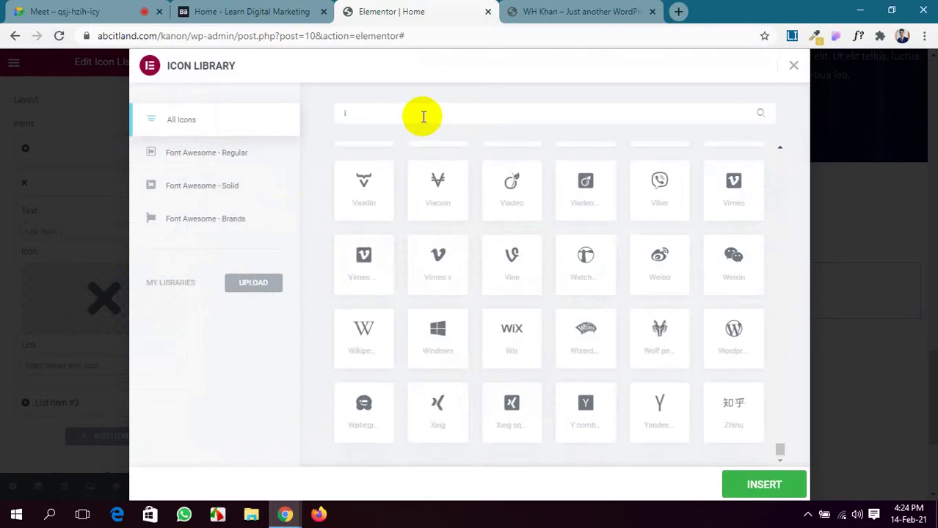
key("BackSpace")
type("dot")
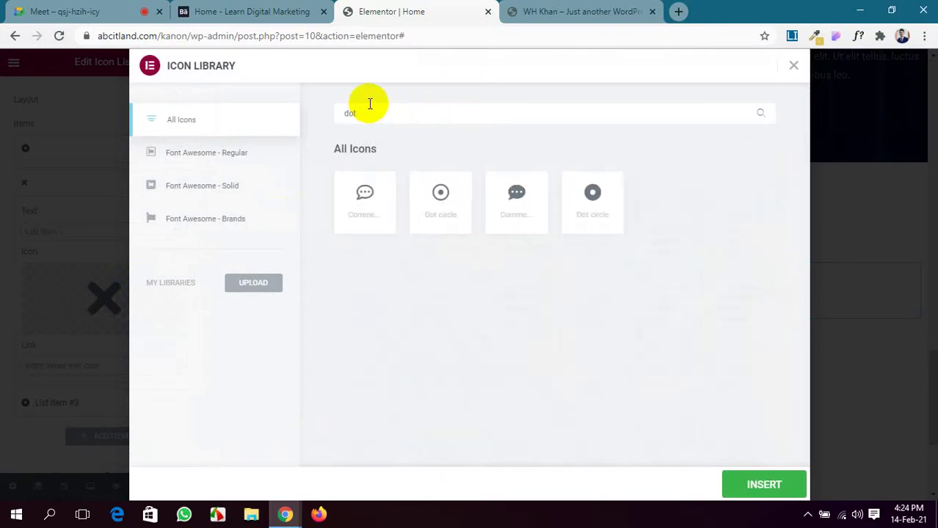
left_click(738, 486)
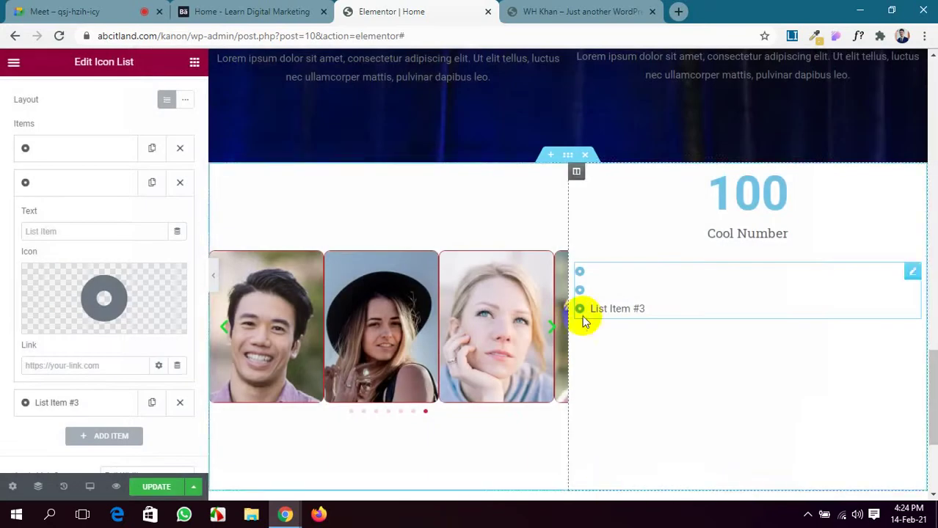
Delete the third item's label text and add a fourth list item.
left_click(82, 405)
left_click_drag(84, 271, 3, 257)
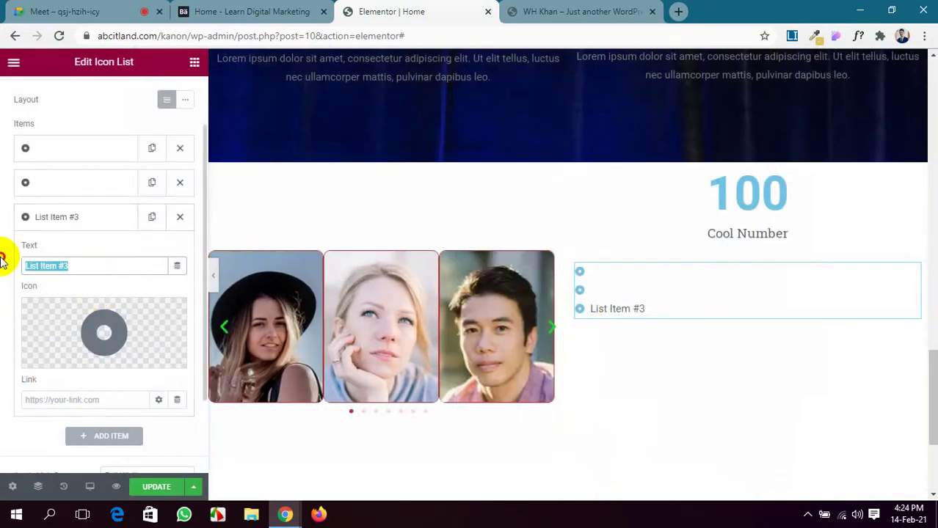
key("BackSpace")
scroll(29, 268, "down", 2)
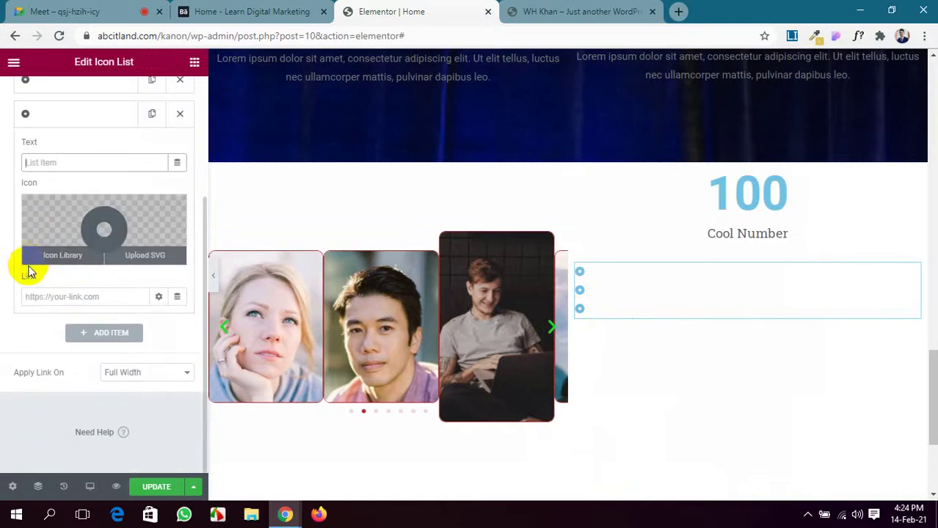
left_click(96, 331)
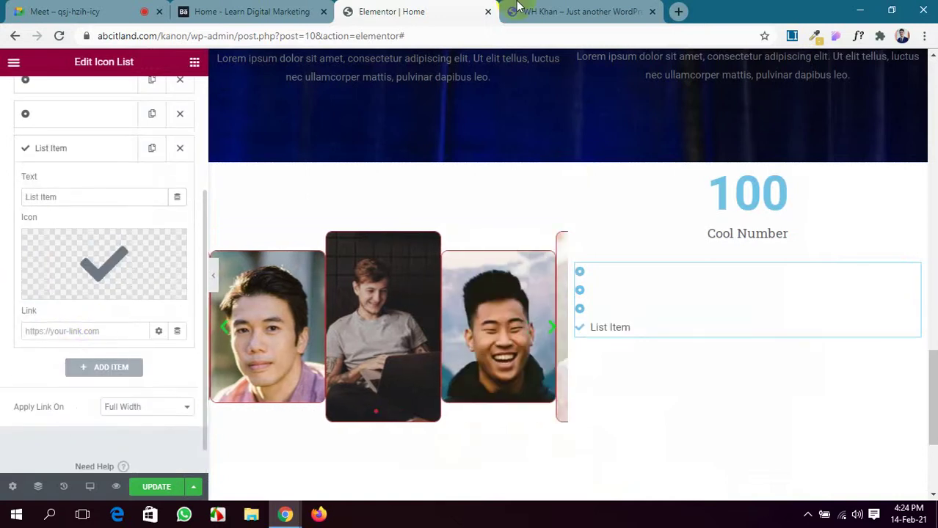
left_click(525, 11)
Scroll the preview down past the counter to the carousel, then return to the Elementor editor.
scroll(497, 300, "down", 10)
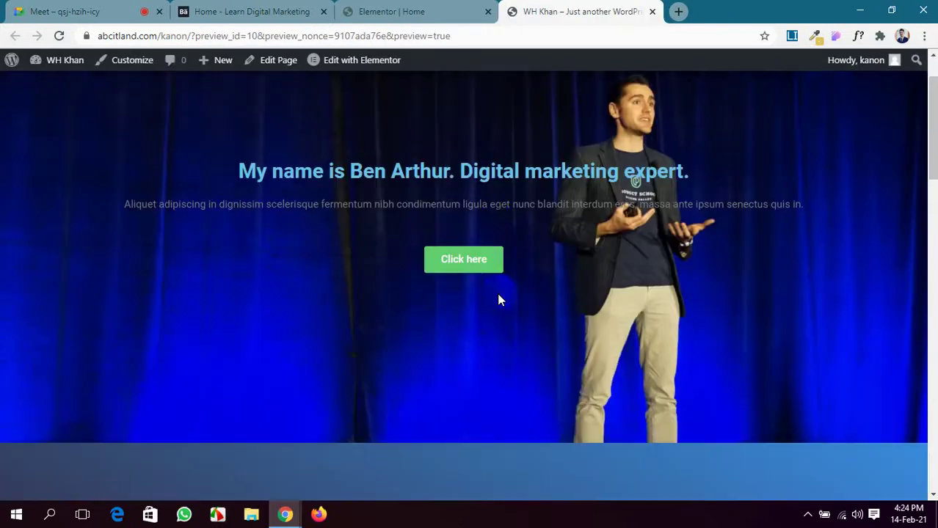
scroll(497, 300, "down", 5)
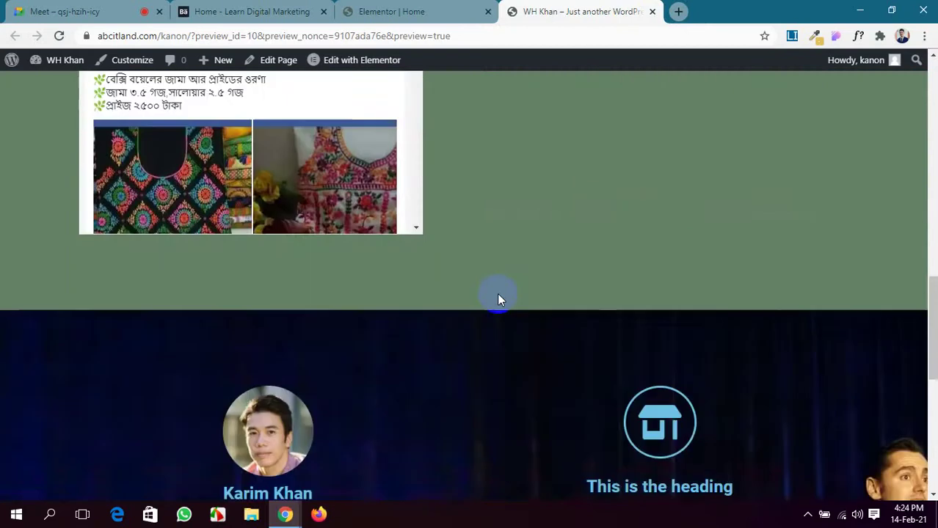
scroll(497, 300, "down", 3)
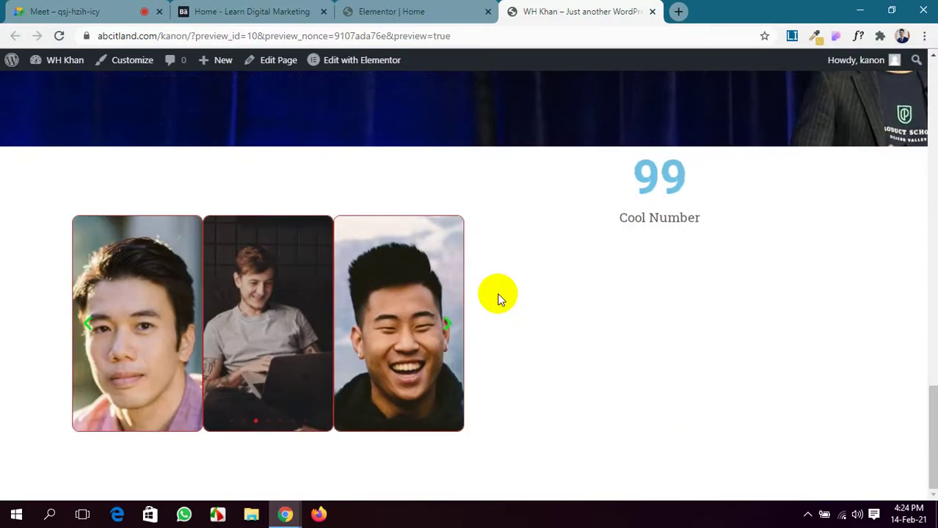
scroll(497, 300, "up", 2)
left_click(442, 9)
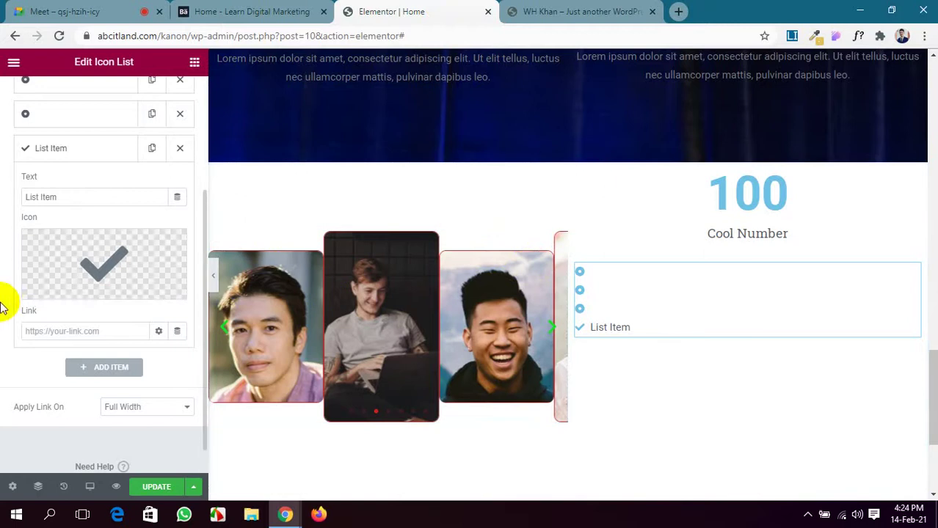
Replace the fourth item's icon with Dot circle, found by filtering the Icon Library for 'dot'.
left_click(84, 272)
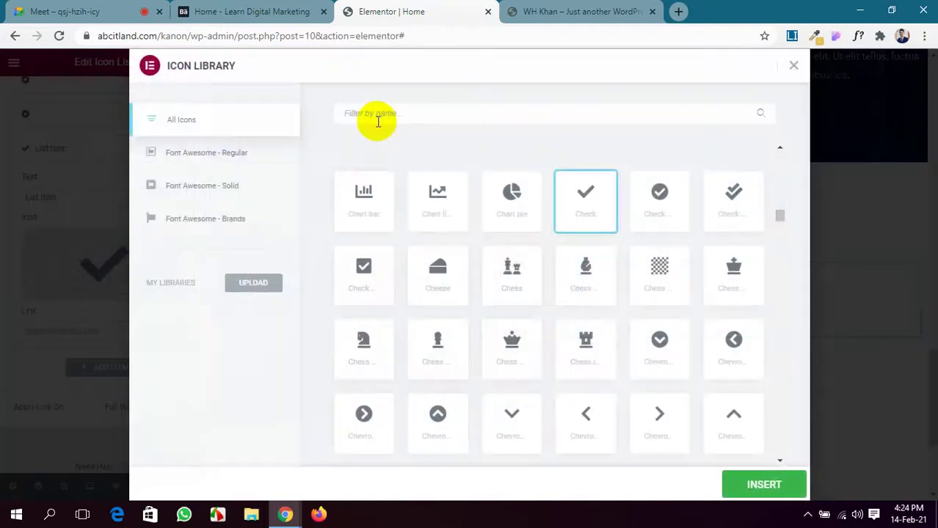
type("dot")
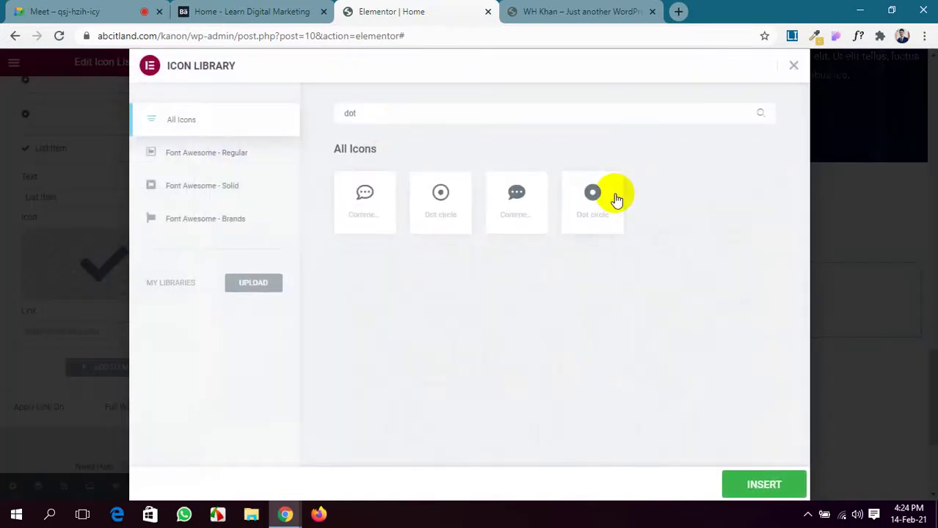
left_click(617, 200)
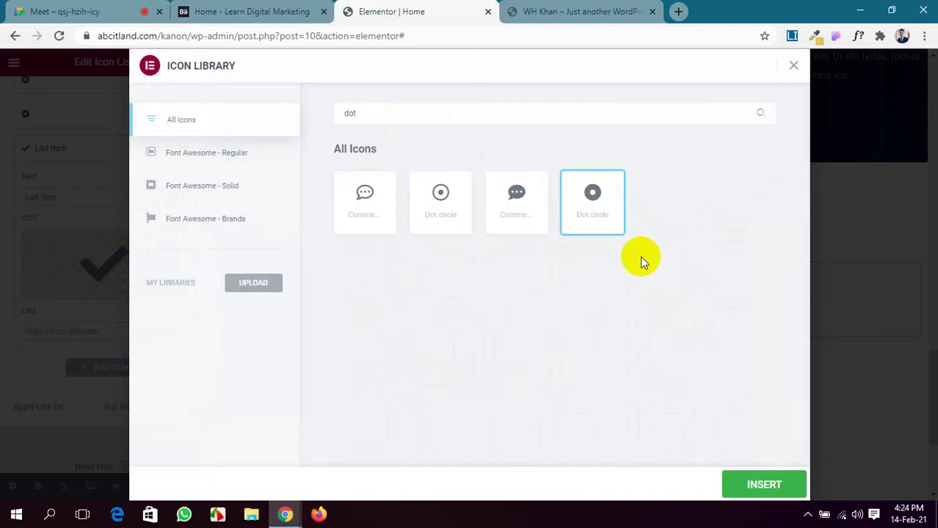
left_click(762, 489)
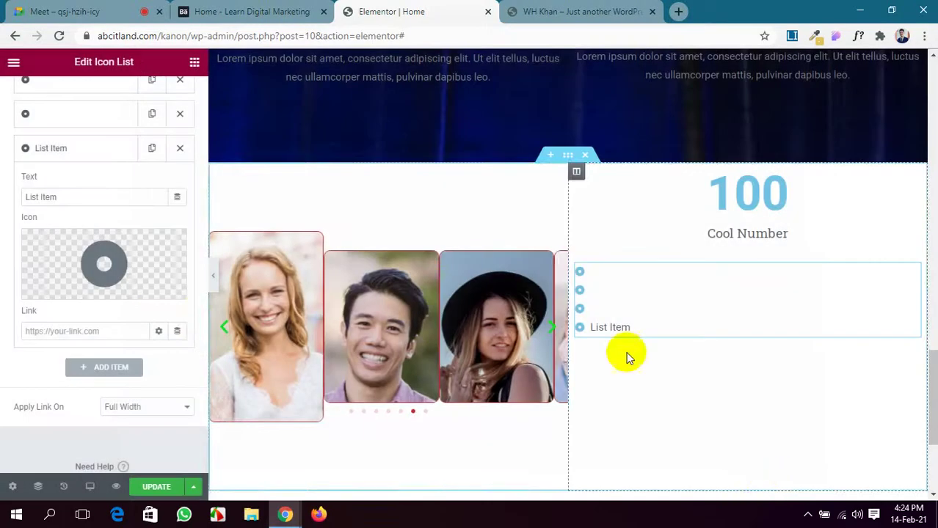
Delete the fourth item's label text so it shows only the dot.
left_click_drag(73, 195, 2, 188)
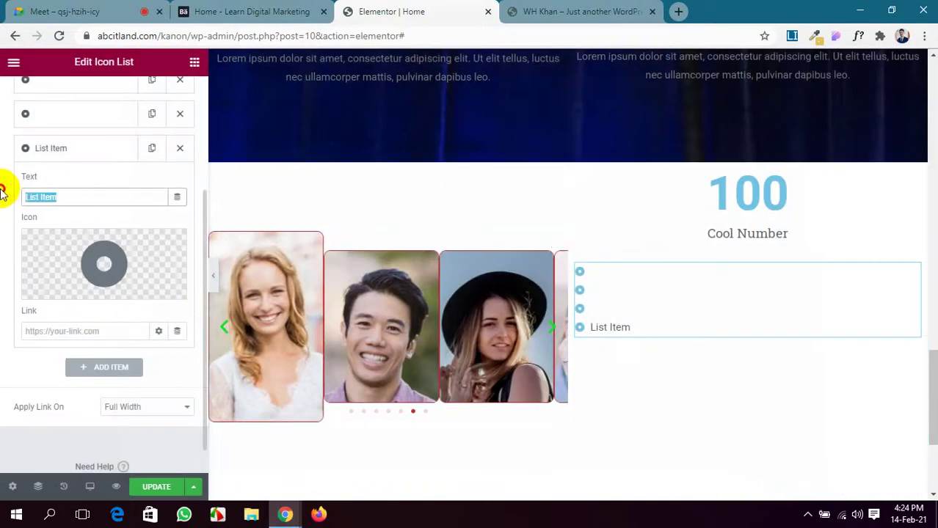
key("BackSpace")
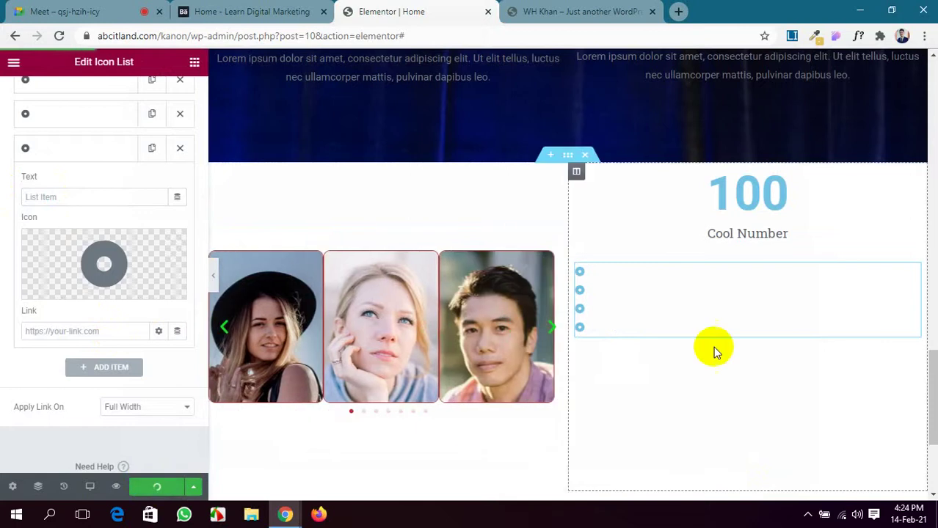
scroll(98, 202, "up", 1)
scroll(98, 202, "up", 2)
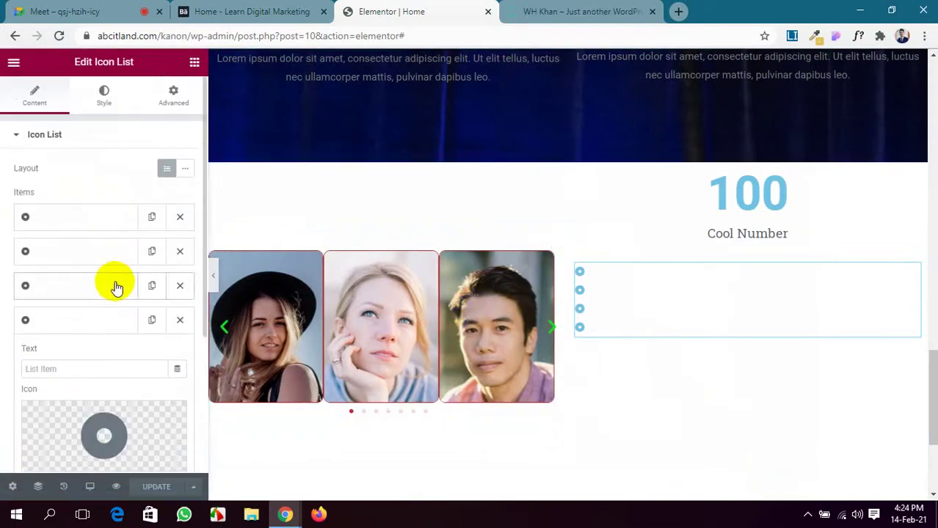
scroll(115, 283, "down", 3)
scroll(115, 282, "up", 3)
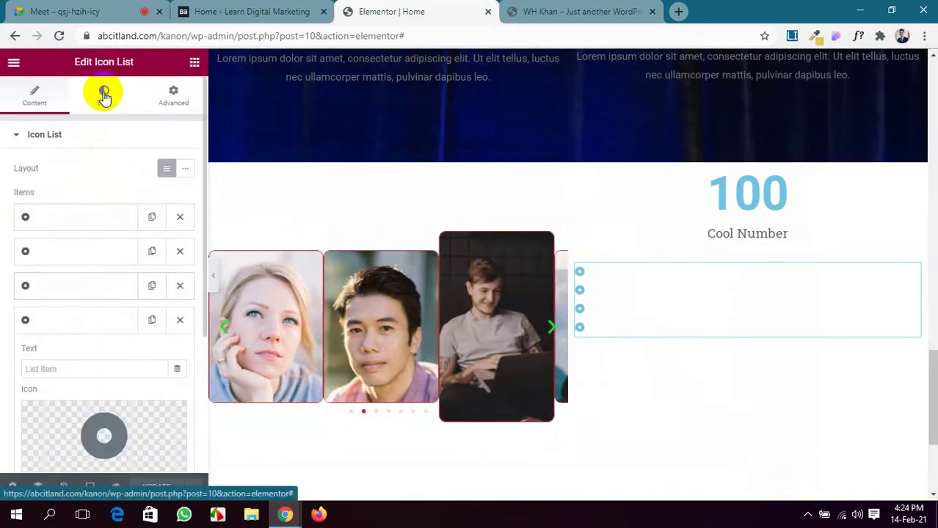
On the icon list's Style tab, set Space Between to 2 and Icon Size to 28.
left_click(103, 94)
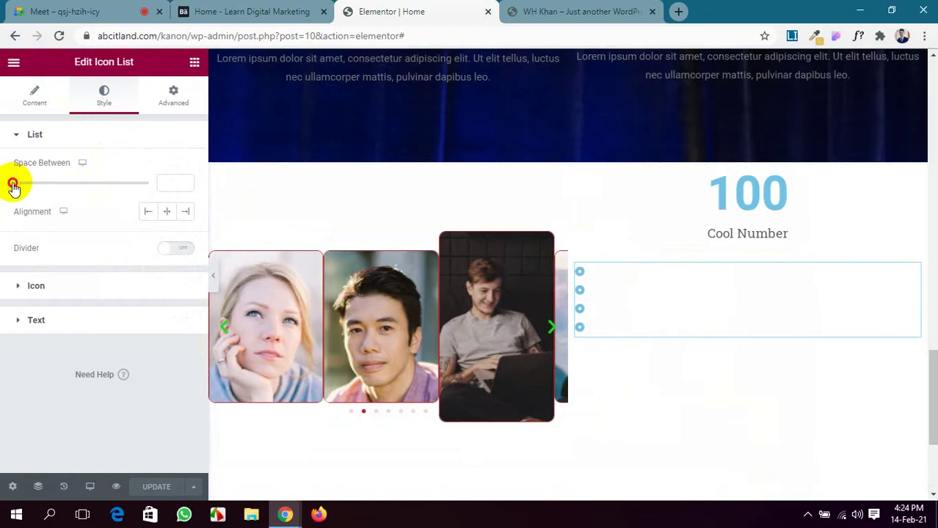
left_click_drag(13, 186, 19, 184)
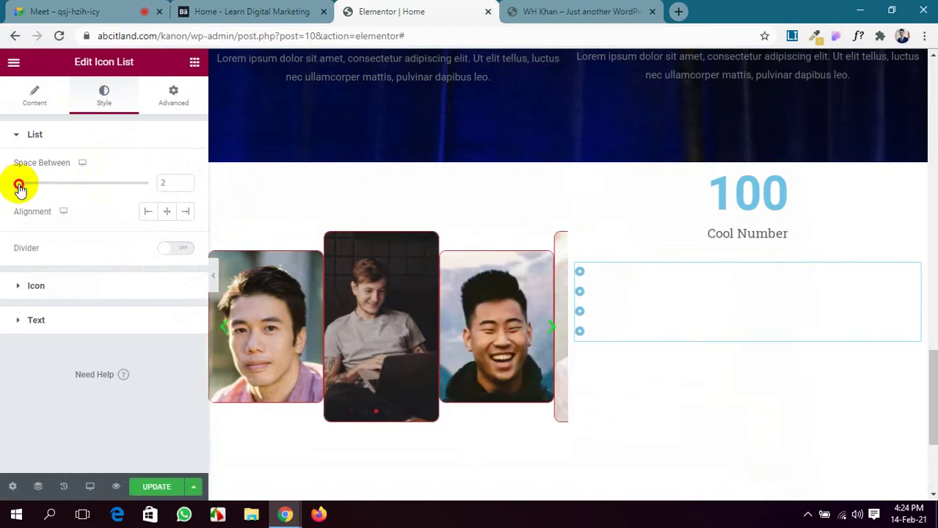
left_click(36, 288)
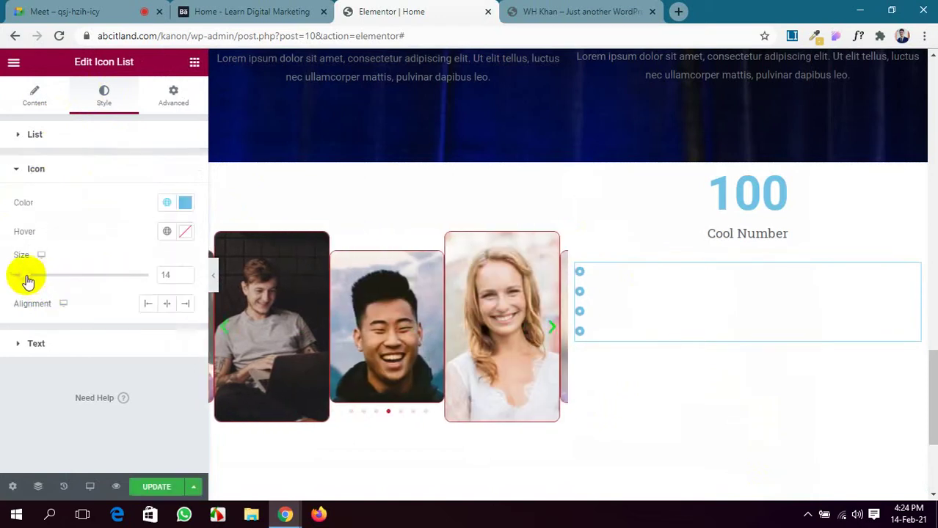
left_click_drag(25, 278, 47, 279)
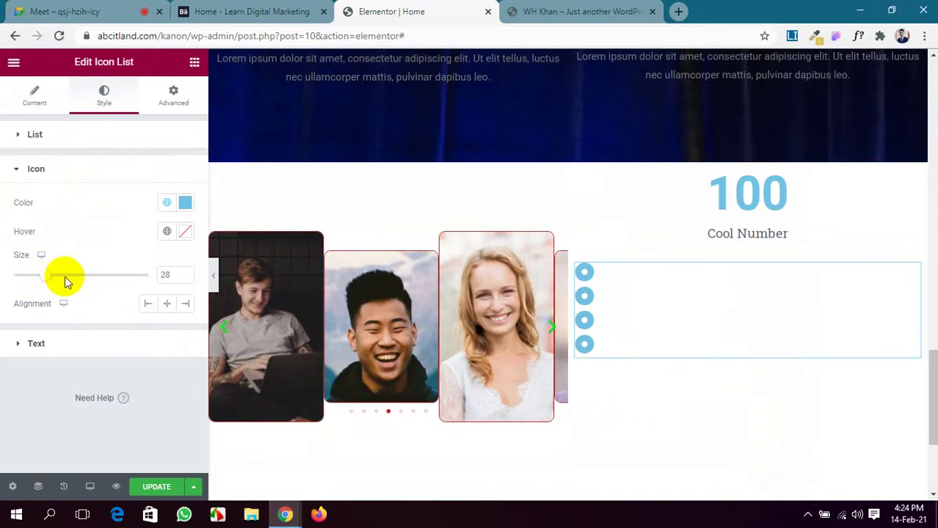
Colour the dot icons deep red (#CC0025) and save the page.
left_click(185, 204)
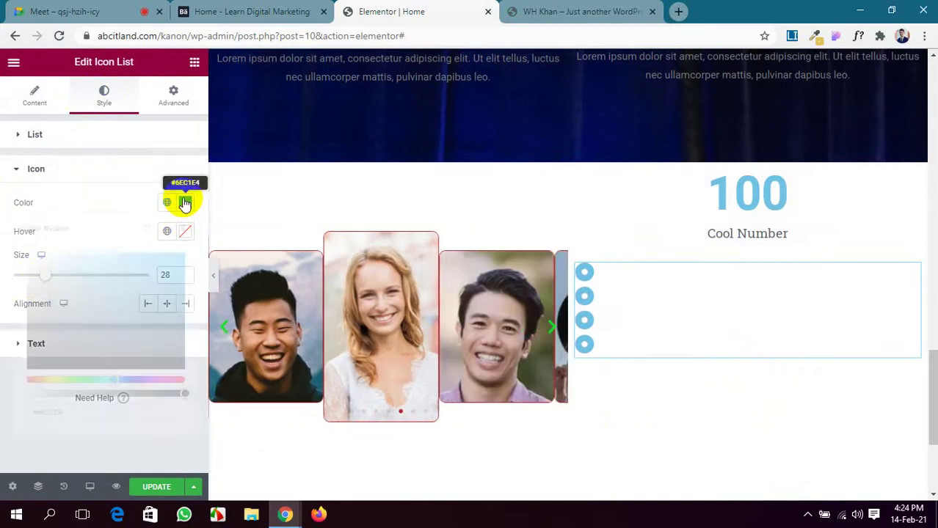
left_click(181, 379)
left_click_drag(147, 323, 210, 282)
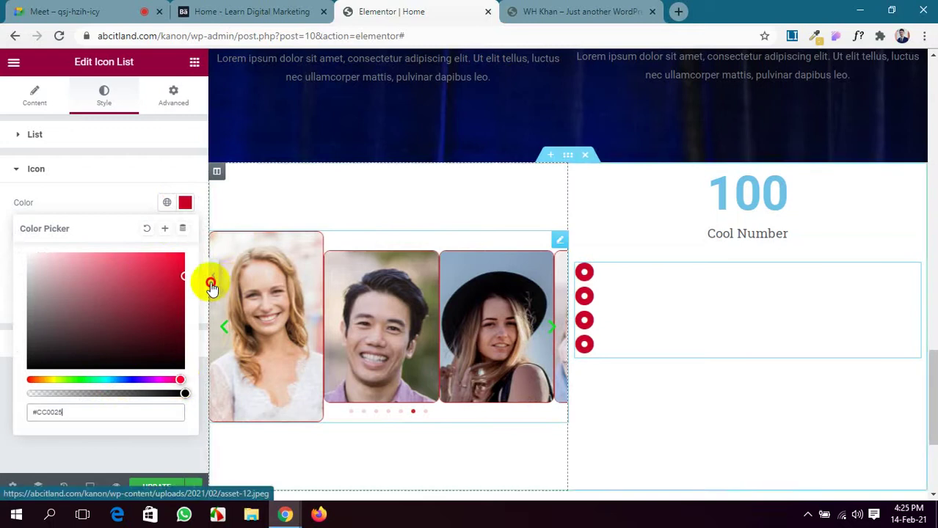
left_click(163, 488)
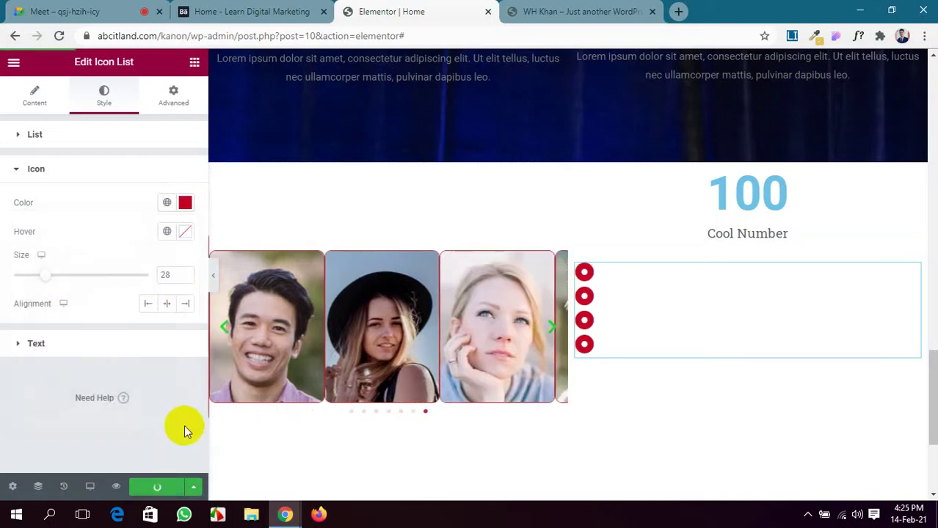
scroll(425, 322, "up", 5)
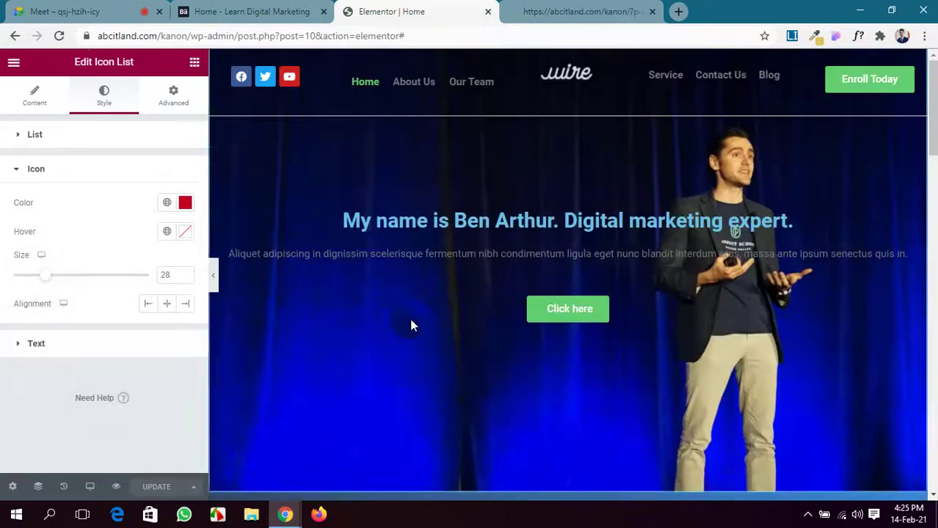
Open the Navigator tree of page elements.
scroll(409, 318, "down", 10)
scroll(396, 344, "down", 5)
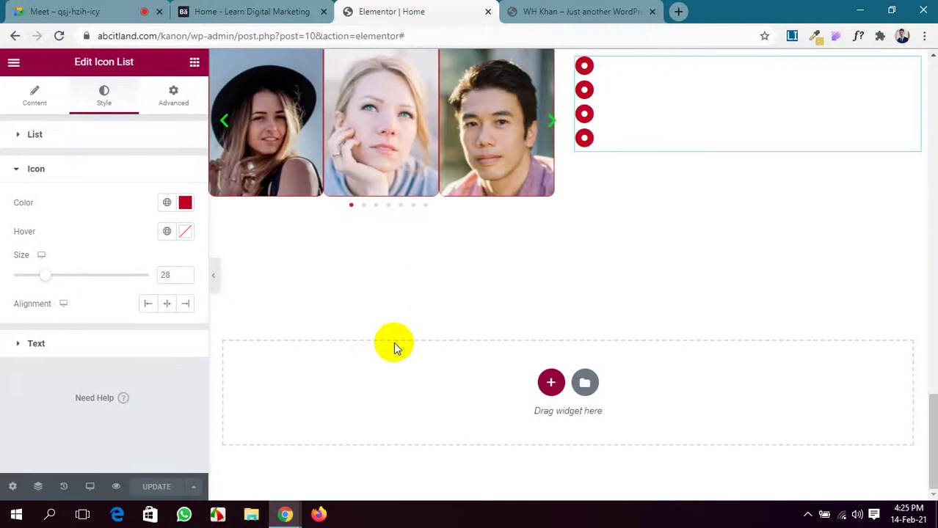
scroll(394, 345, "up", 8)
scroll(392, 342, "up", 8)
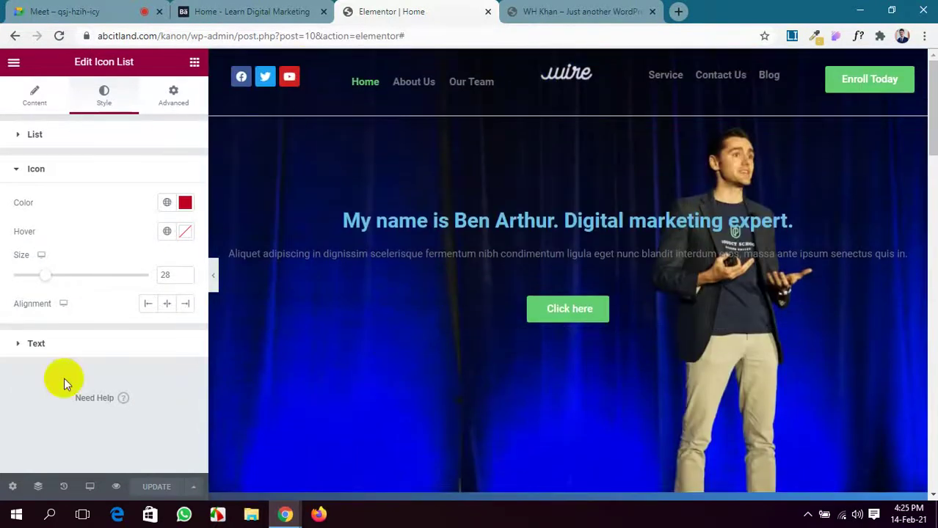
left_click(38, 488)
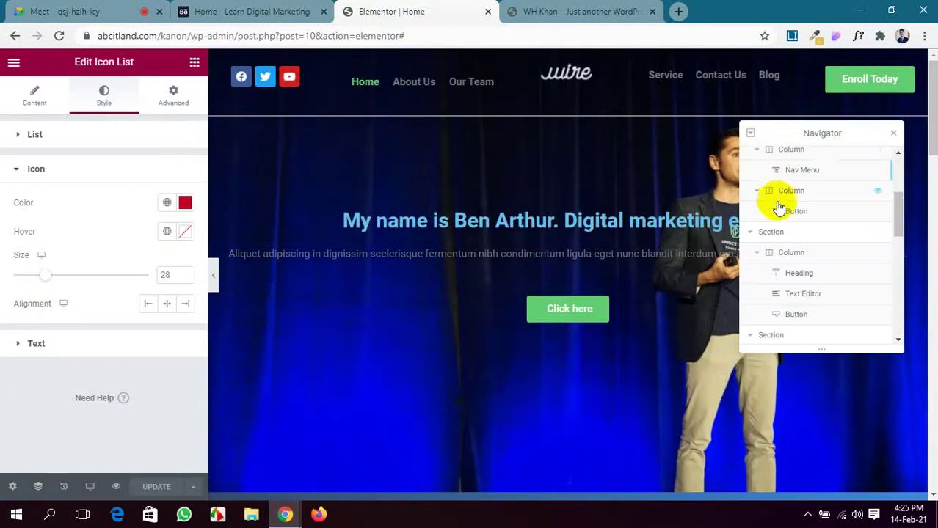
scroll(763, 193, "up", 3)
Select the top header section to view its empty CSS ID, then switch to the Meet call.
left_click(757, 161)
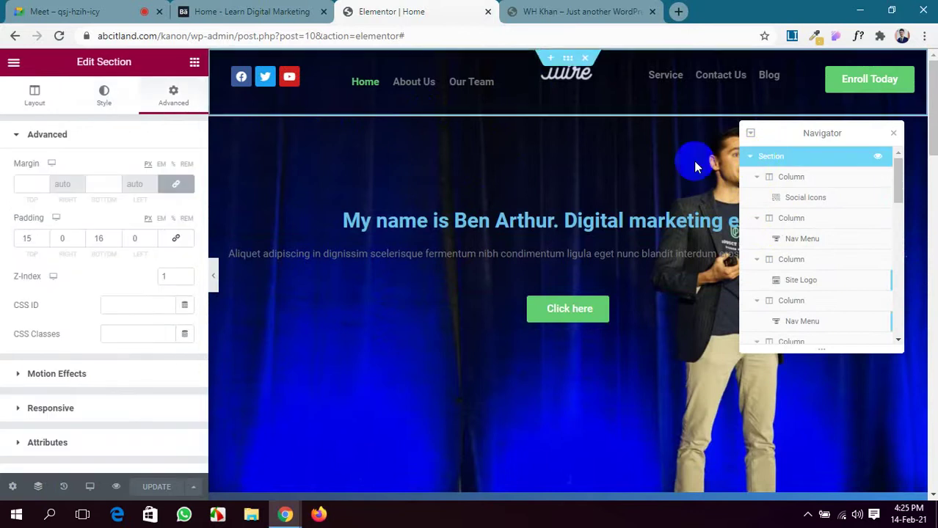
scroll(100, 321, "down", 1)
scroll(100, 321, "up", 2)
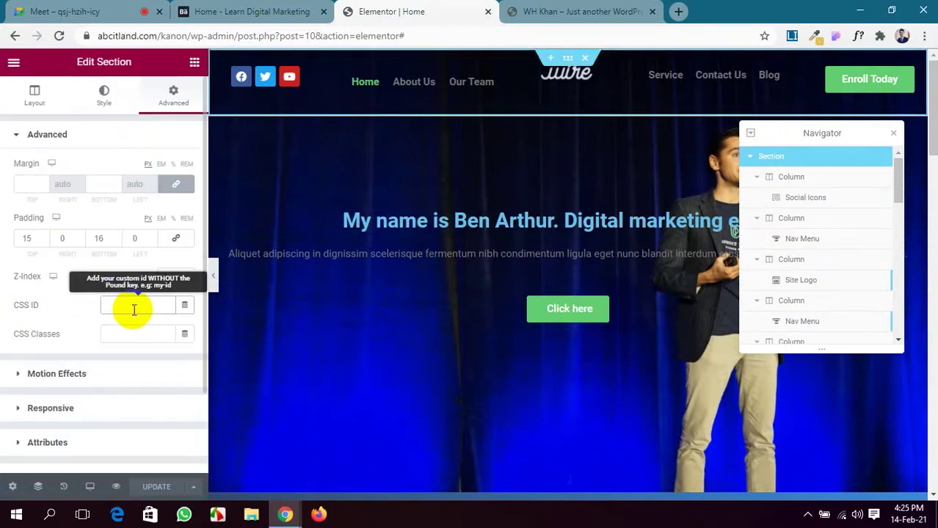
left_click(98, 9)
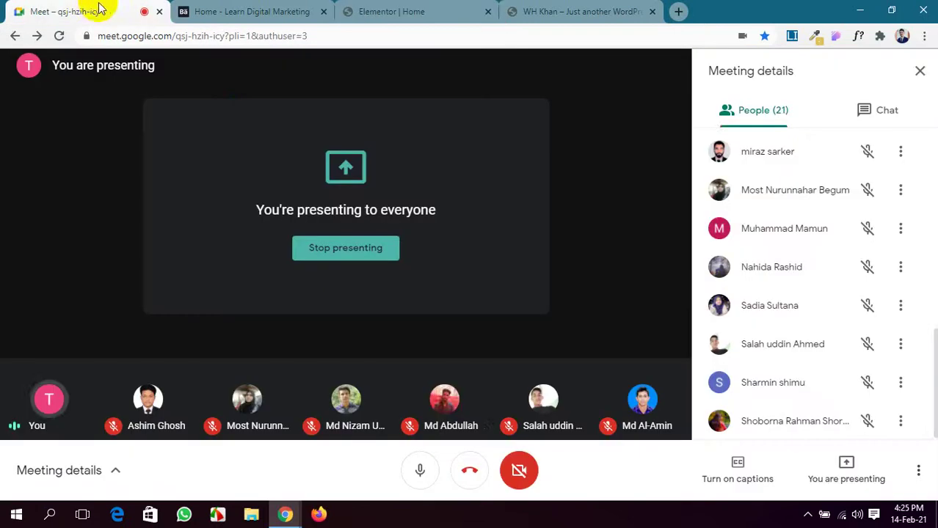
Scroll through the Meet participant list, then return to the Elementor editor.
scroll(715, 269, "up", 2)
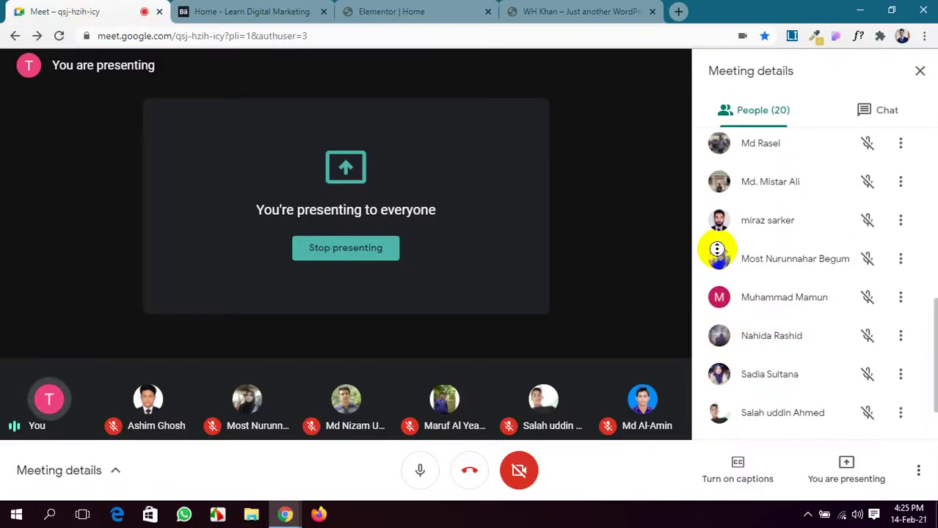
scroll(663, 152, "up", 5)
scroll(795, 282, "down", 1)
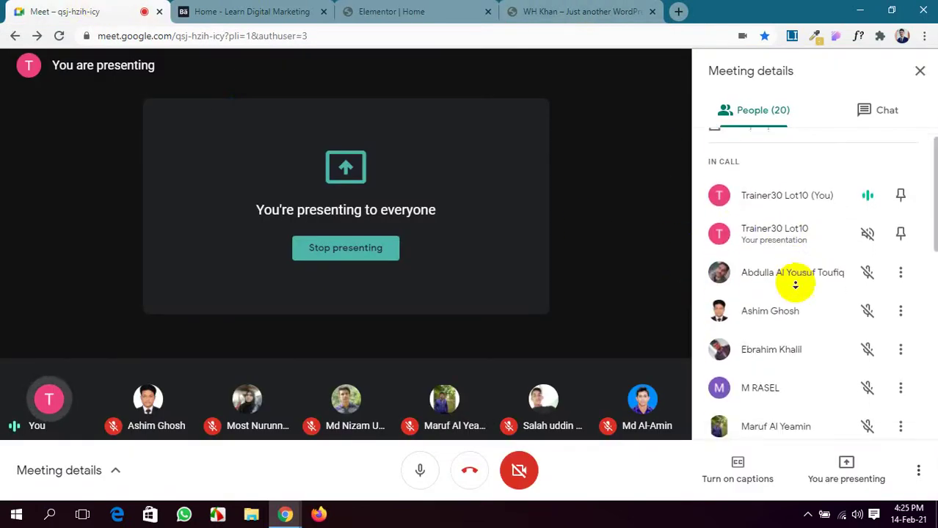
scroll(733, 272, "down", 1)
scroll(786, 266, "up", 3)
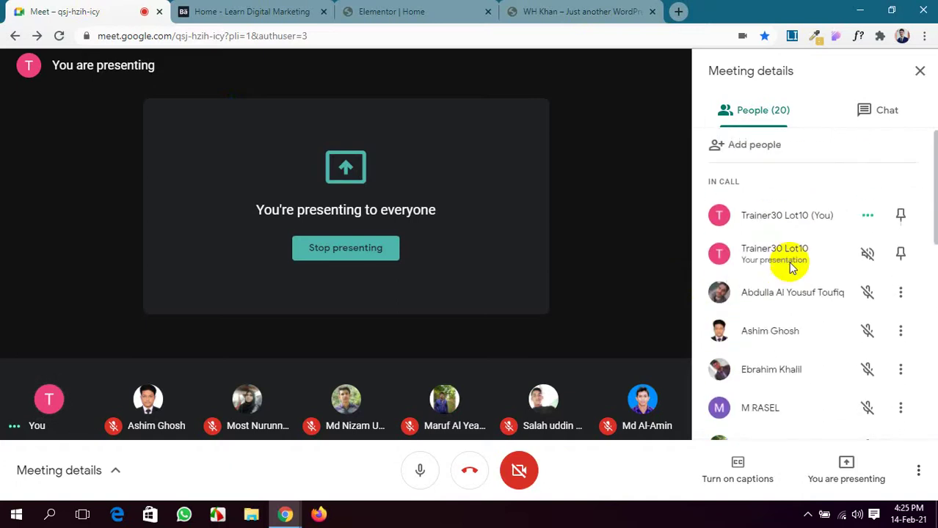
left_click(469, 11)
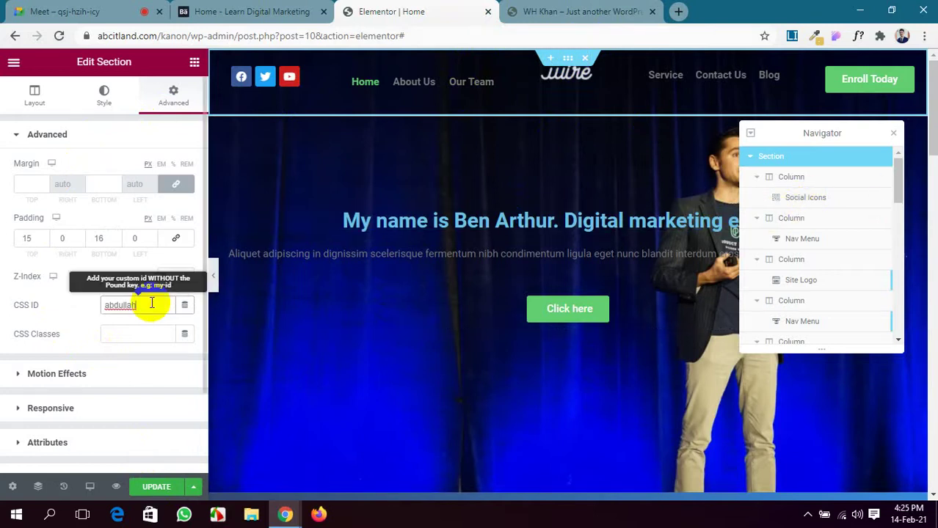
Select and cut the CSS ID from the header section.
left_click_drag(151, 304, 96, 314)
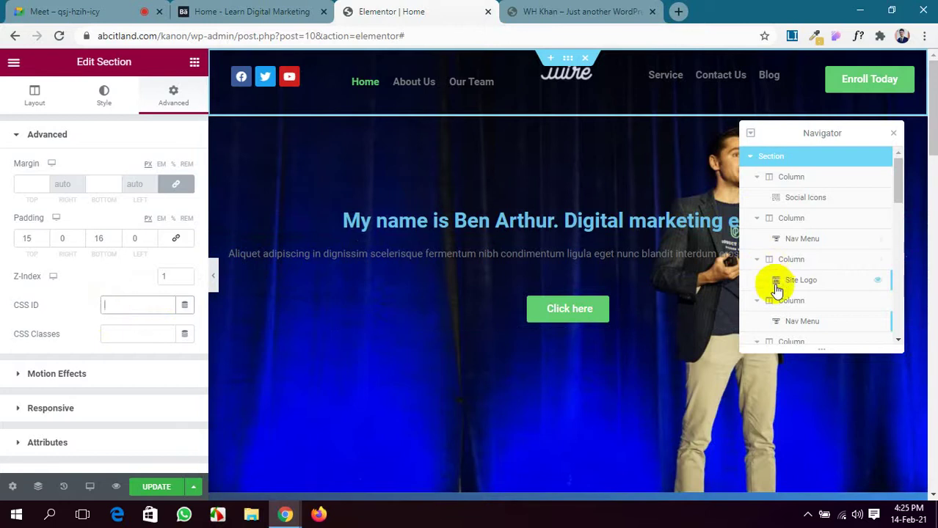
scroll(774, 305, "down", 2)
scroll(774, 294, "up", 2)
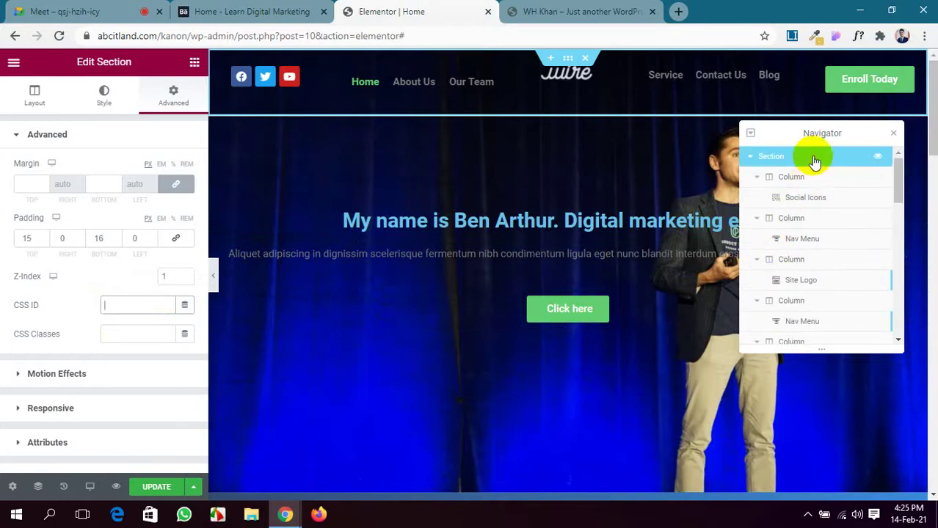
right_click(791, 161)
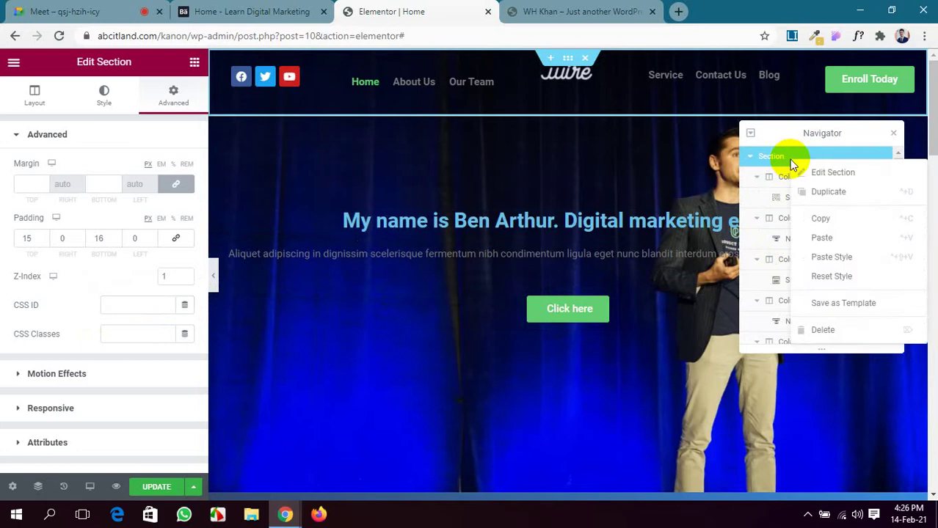
left_click(805, 157)
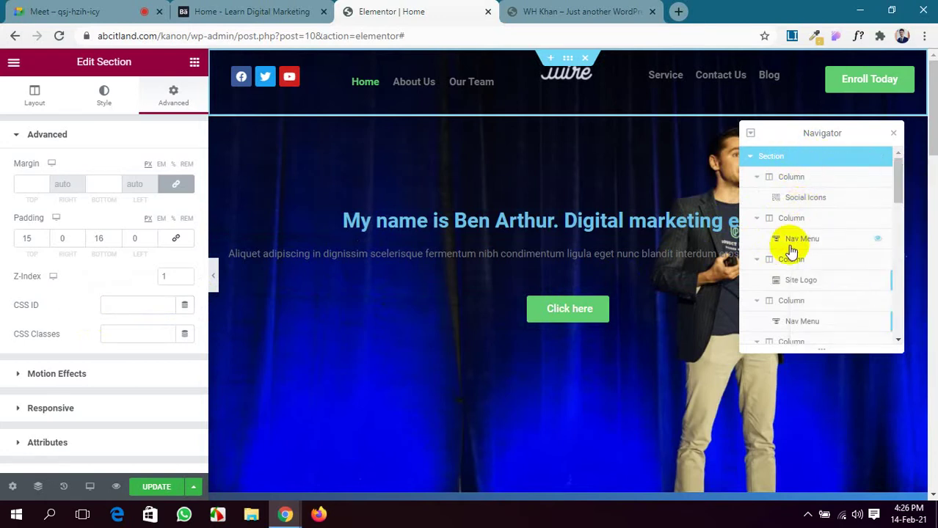
scroll(781, 287, "down", 1)
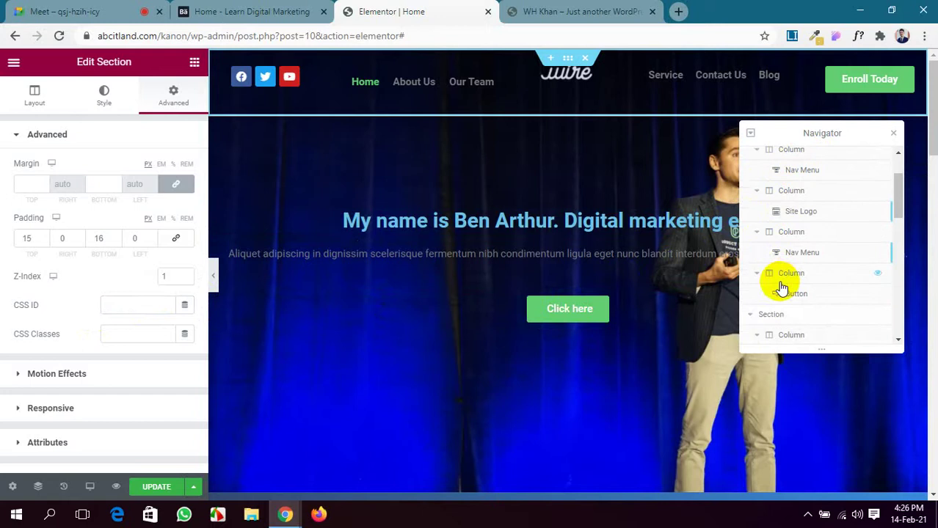
left_click(802, 317)
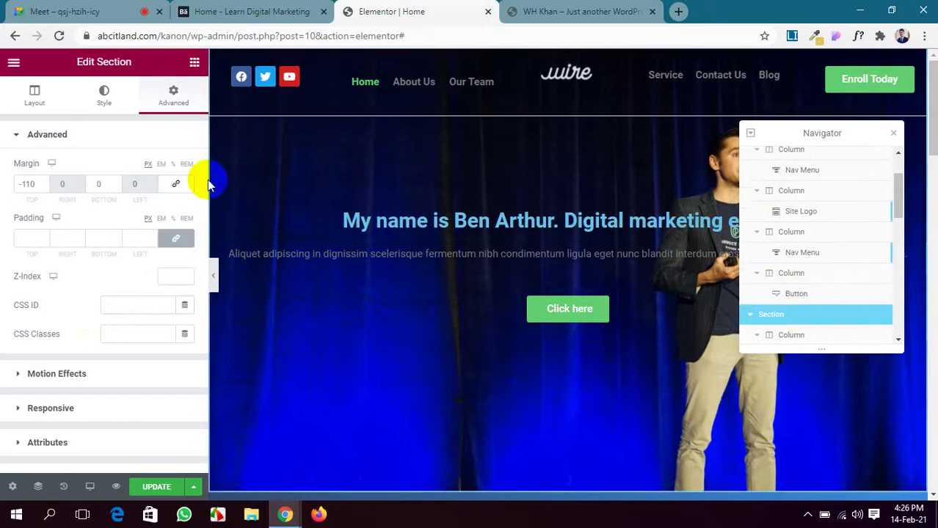
left_click(161, 101)
scroll(112, 243, "down", 2)
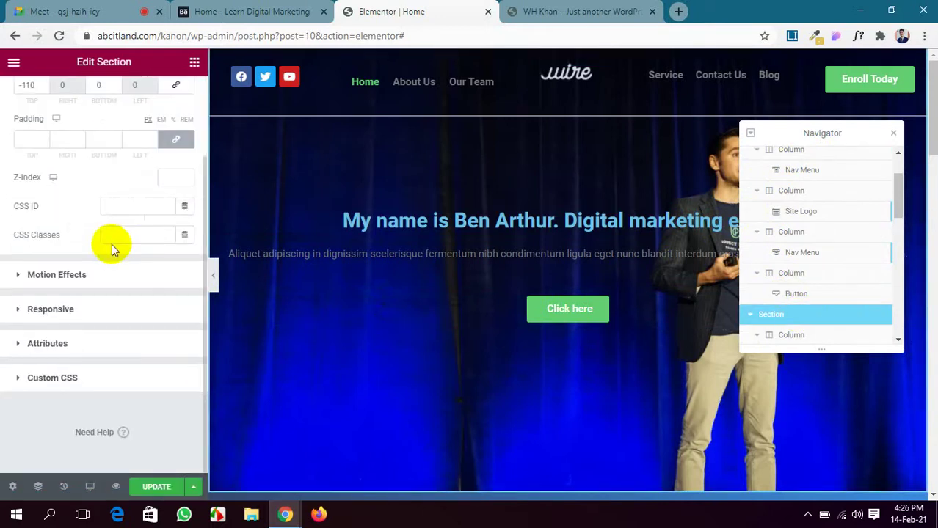
left_click(121, 206)
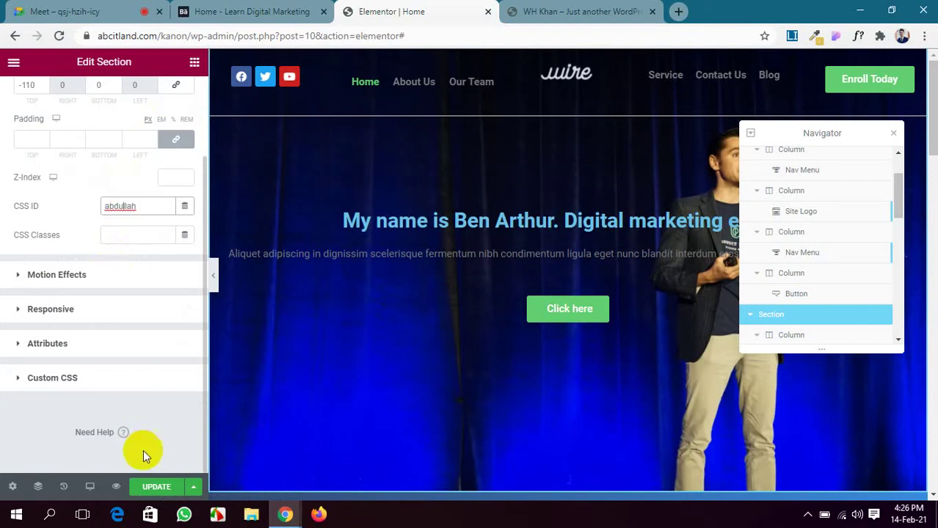
left_click(156, 488)
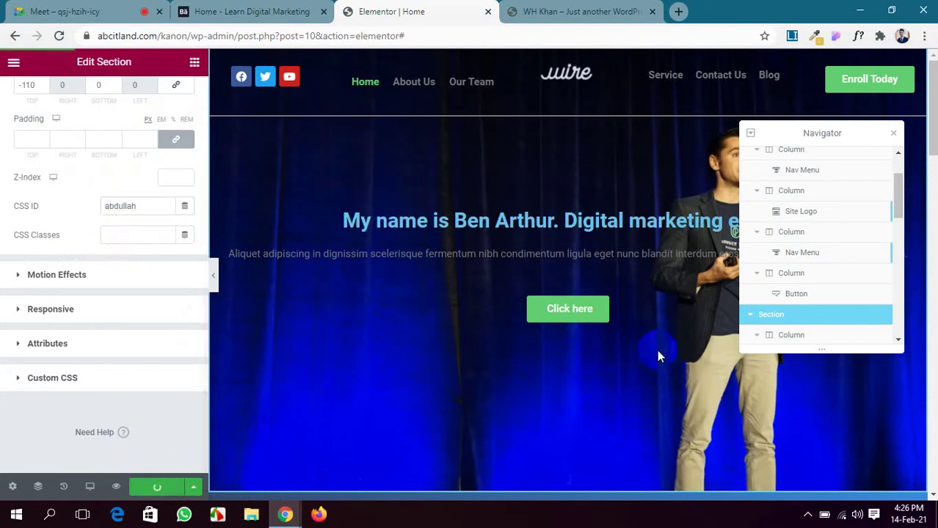
Give the posts section below the hero its own CSS ID and save the page.
scroll(793, 268, "down", 4)
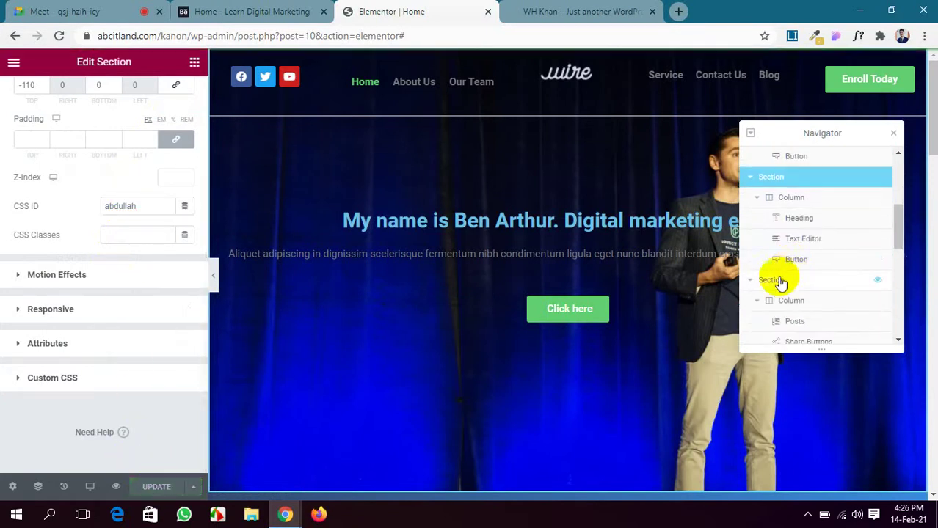
left_click(795, 282)
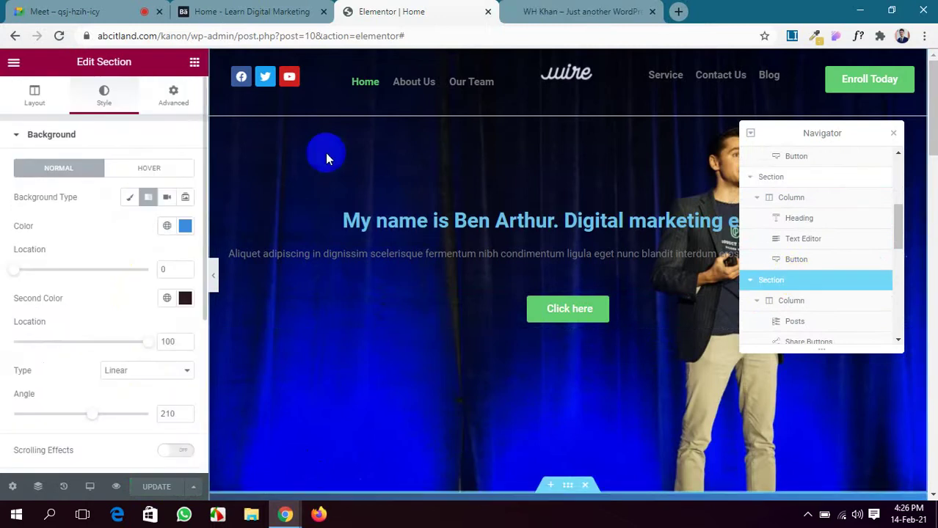
left_click(173, 95)
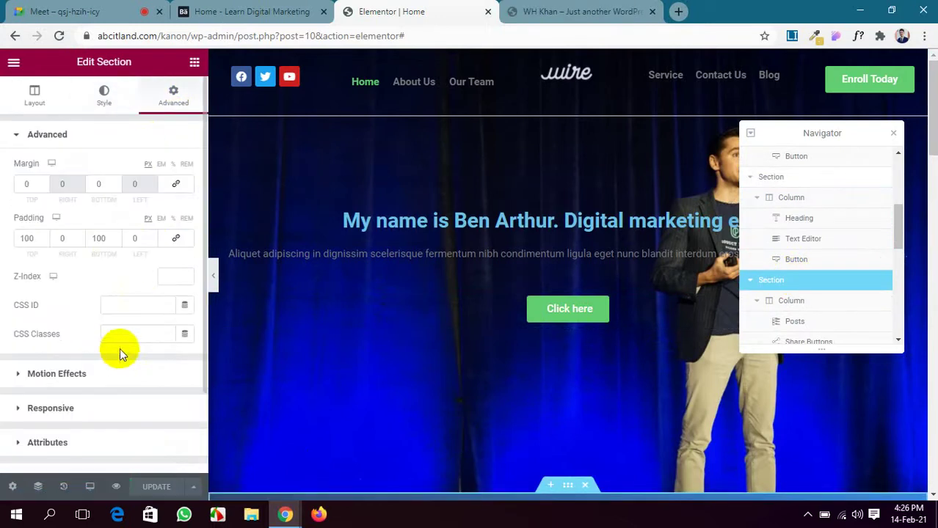
left_click(101, 12)
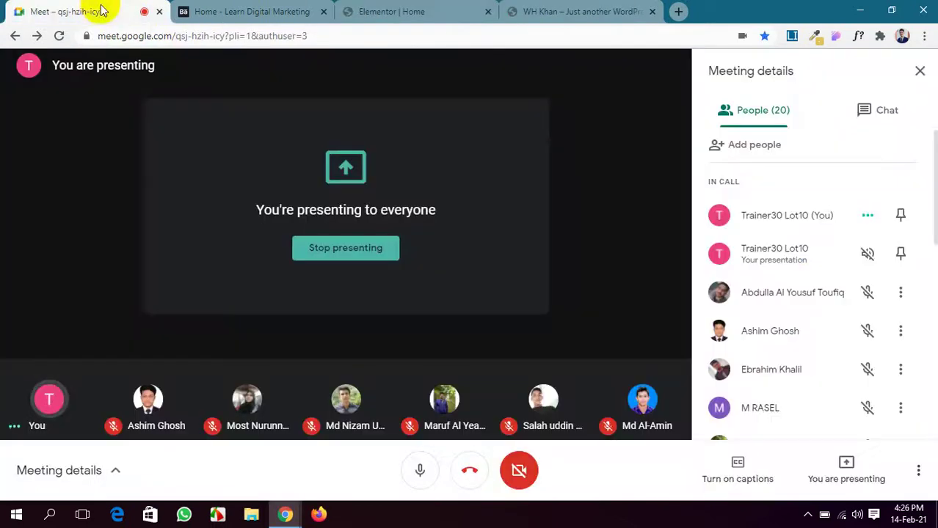
left_click(451, 9)
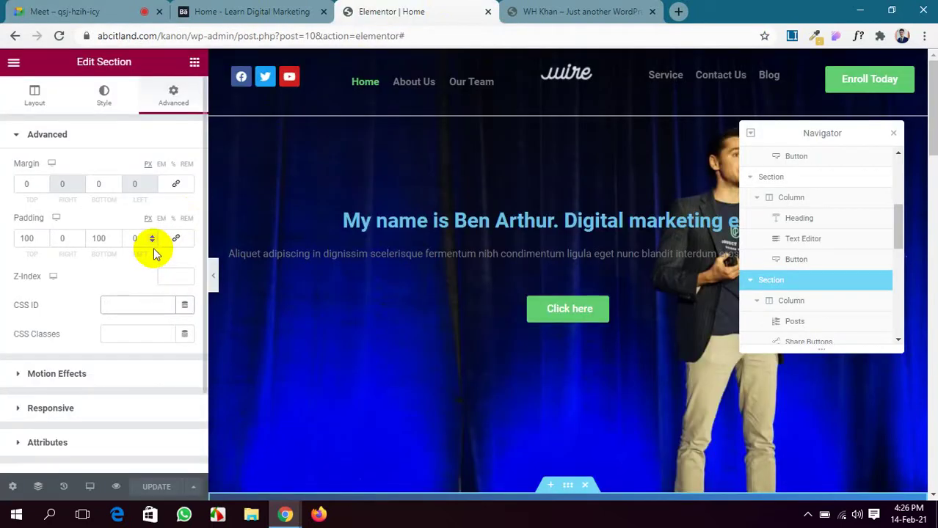
type("Ashim")
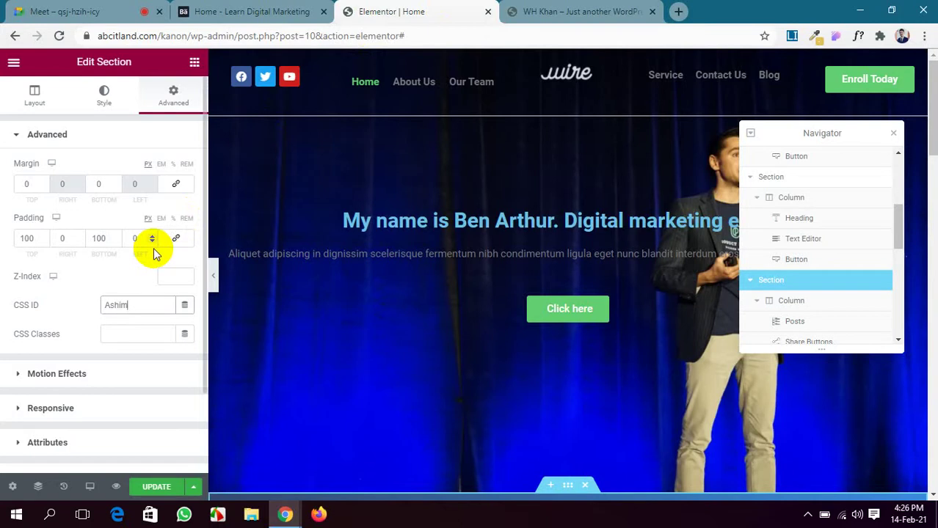
double_click(108, 305)
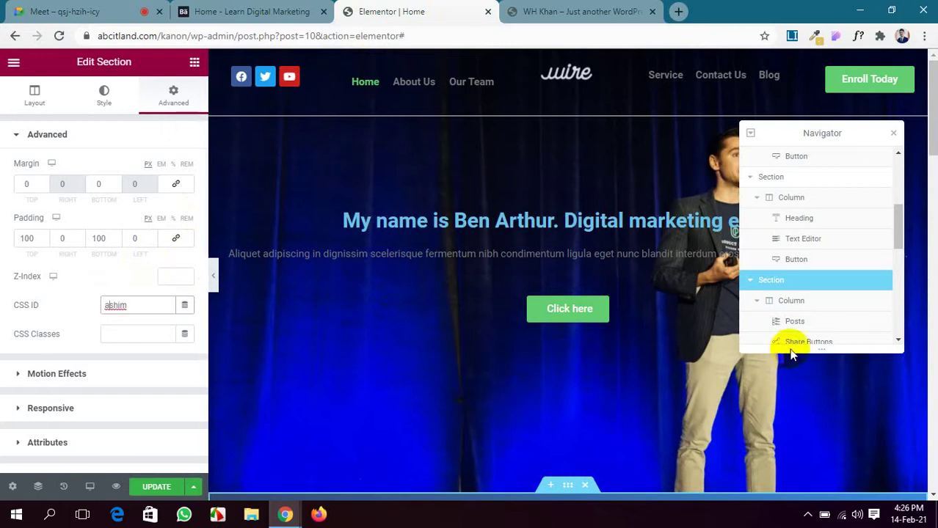
left_click(155, 485)
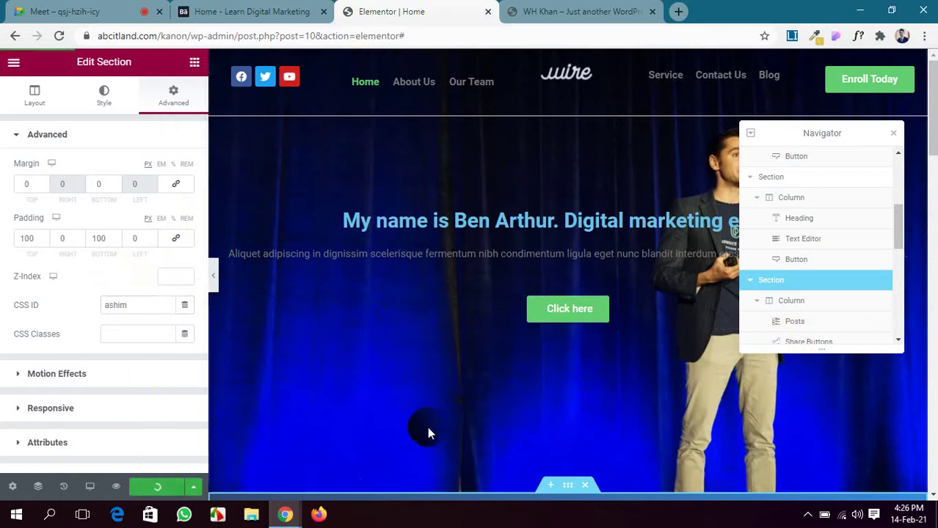
Reselect the posts and hero sections to check their saved CSS IDs.
scroll(779, 321, "down", 1)
scroll(782, 315, "down", 1)
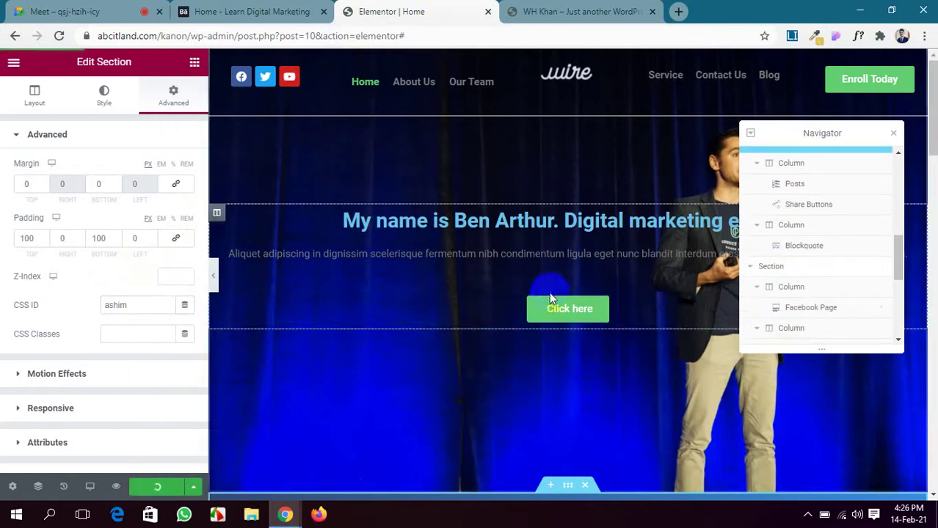
scroll(551, 298, "down", 3)
scroll(549, 292, "down", 1)
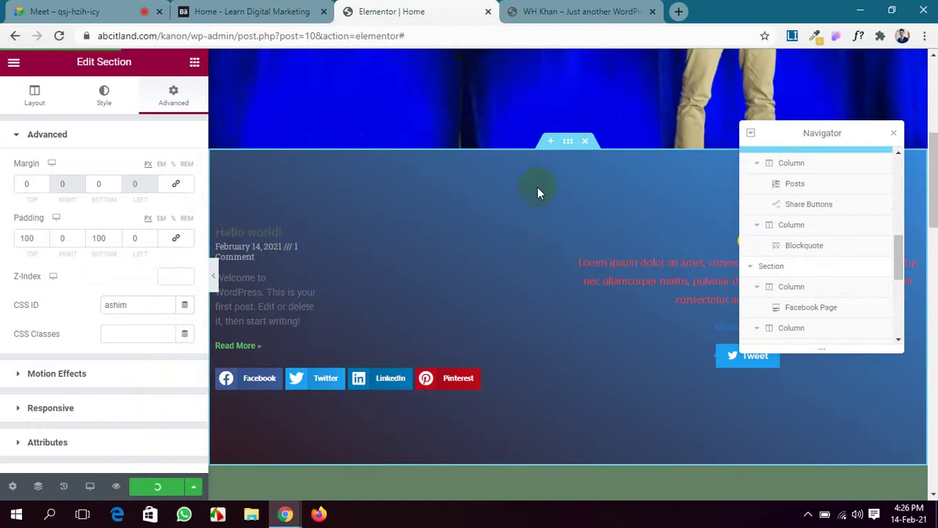
left_click(568, 142)
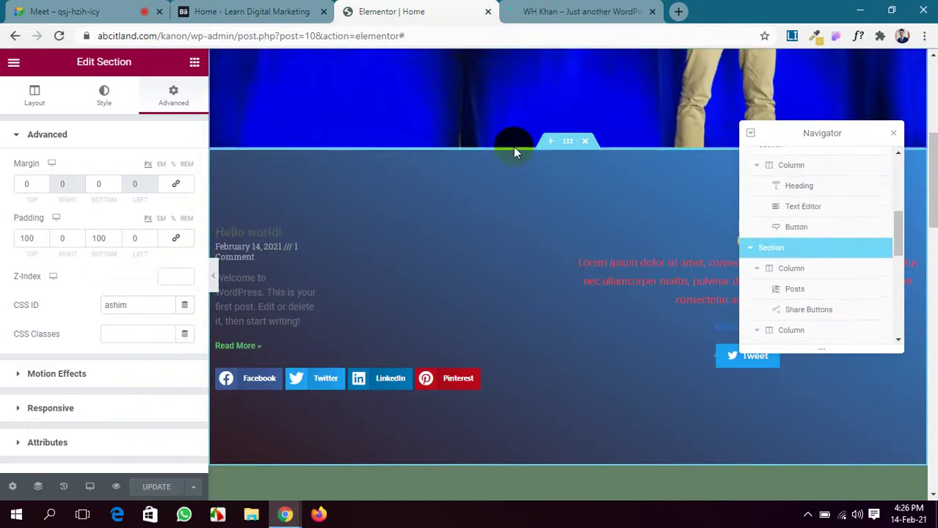
scroll(514, 183, "up", 4)
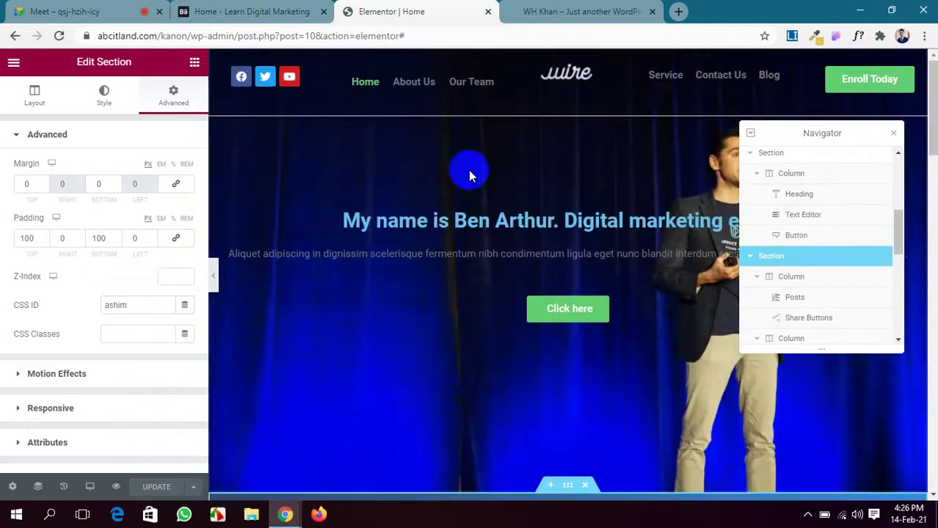
left_click(771, 152)
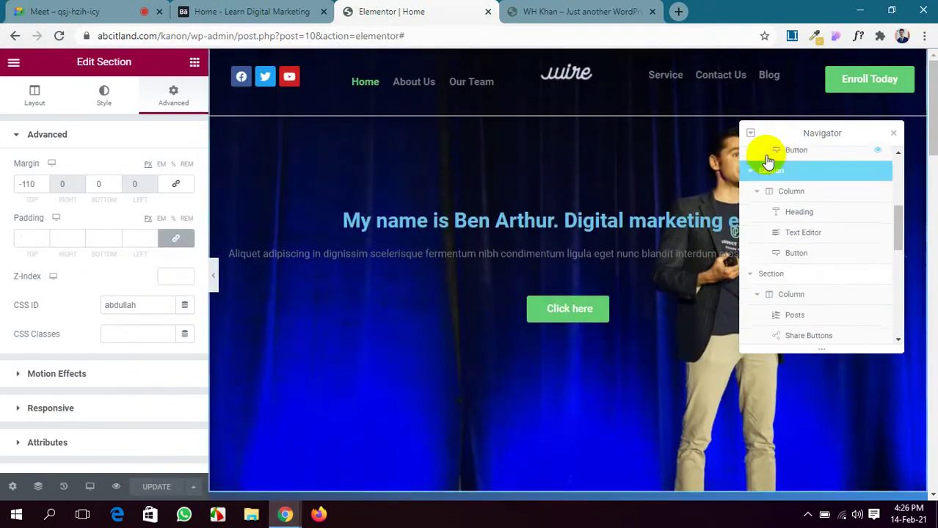
scroll(767, 160, "up", 1)
scroll(813, 249, "down", 4)
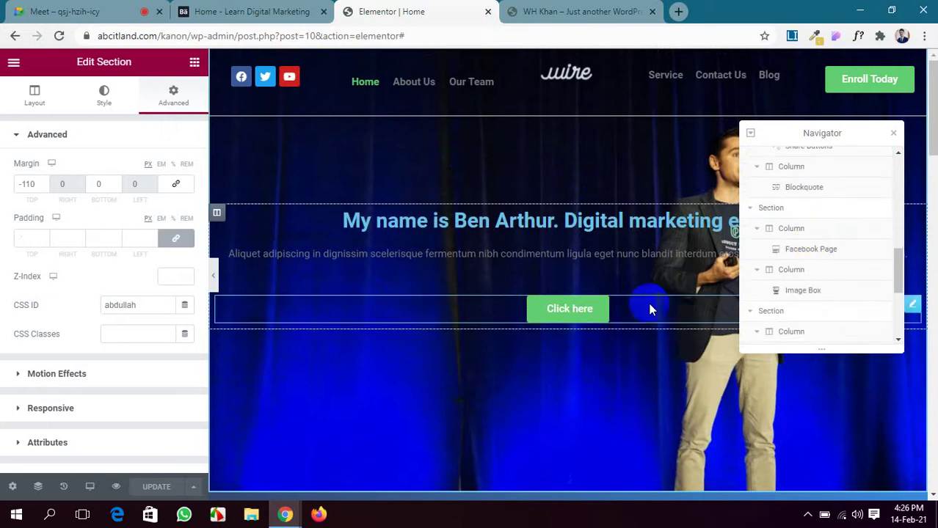
scroll(645, 304, "down", 5)
scroll(646, 304, "down", 4)
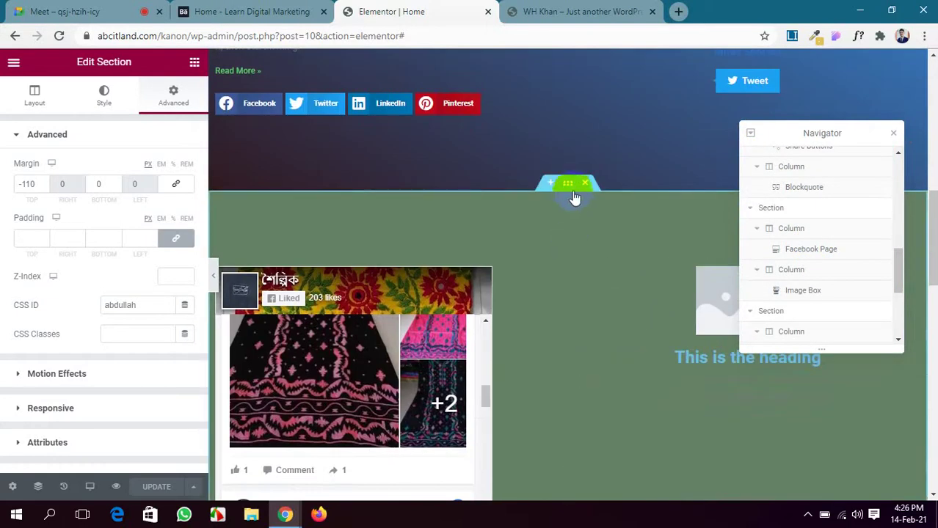
Give the green Facebook-page section a CSS ID and save the page.
left_click(569, 184)
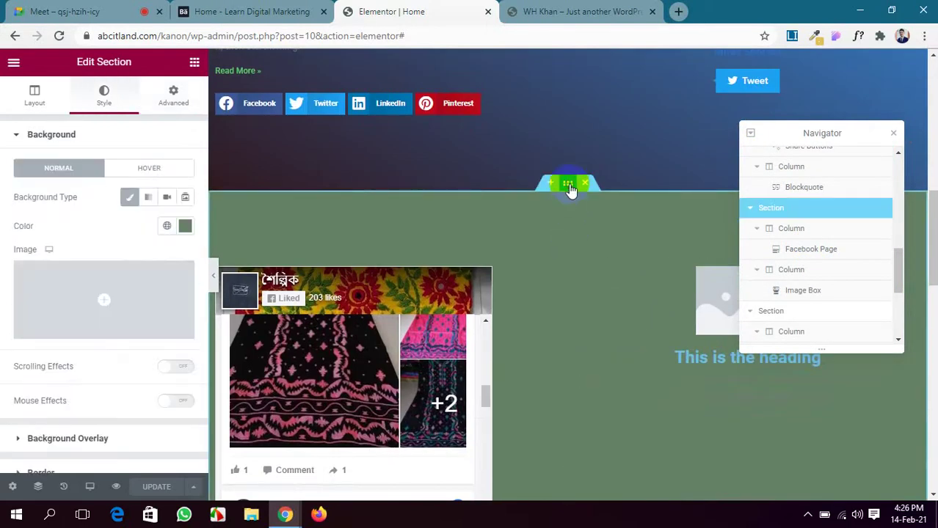
left_click(176, 101)
left_click(22, 11)
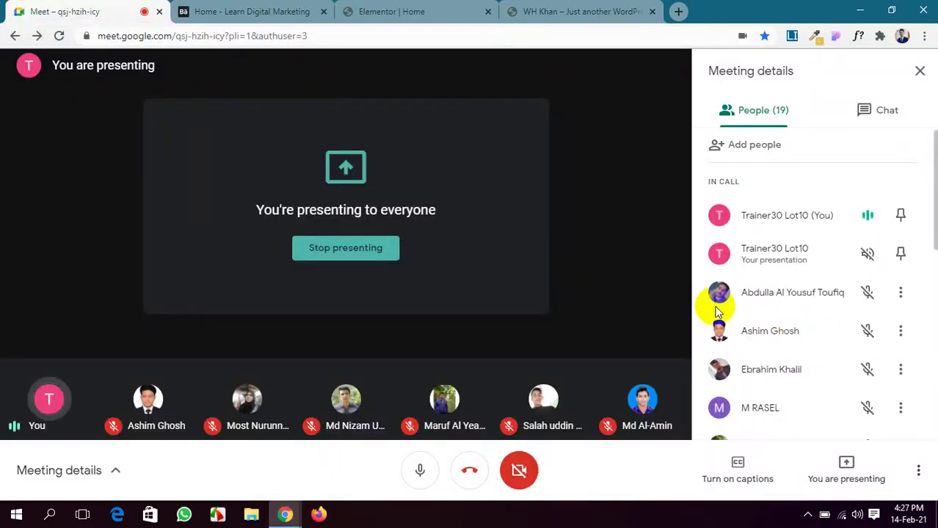
left_click(381, 11)
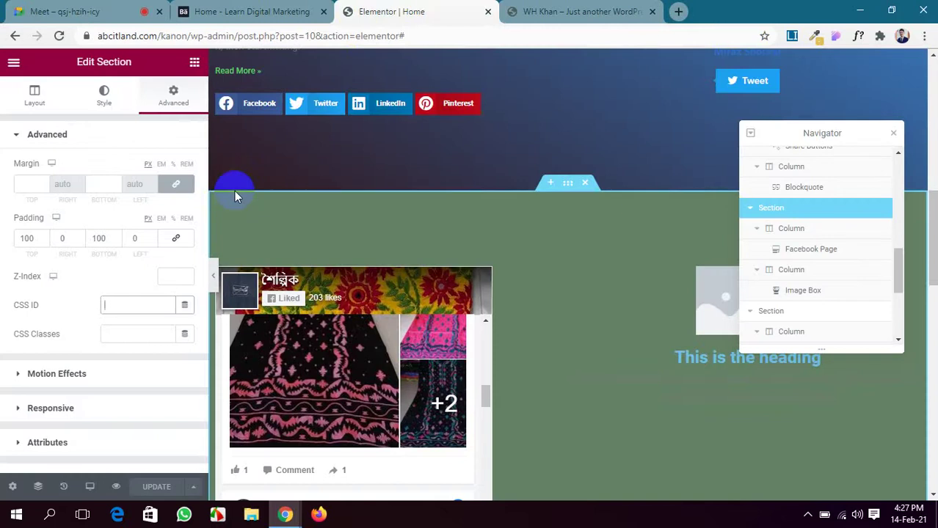
type("ebrahim")
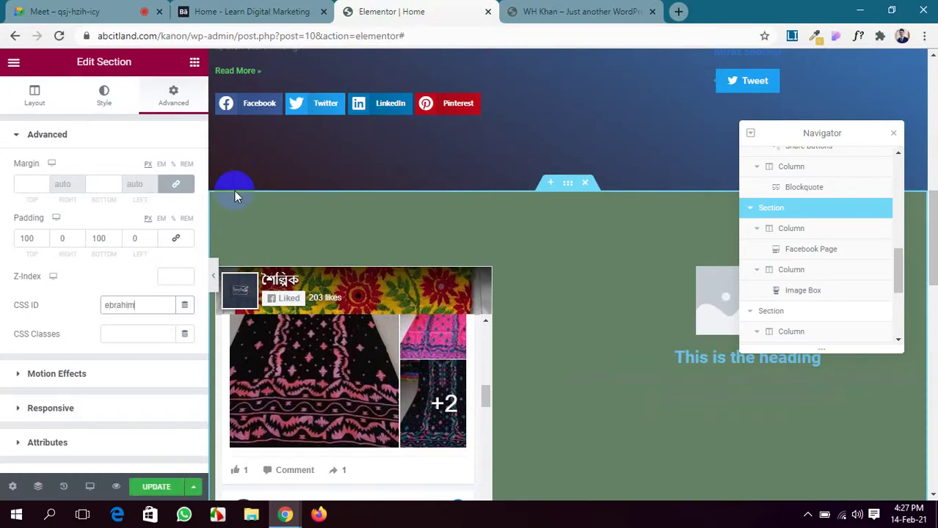
left_click(157, 486)
scroll(579, 222, "down", 5)
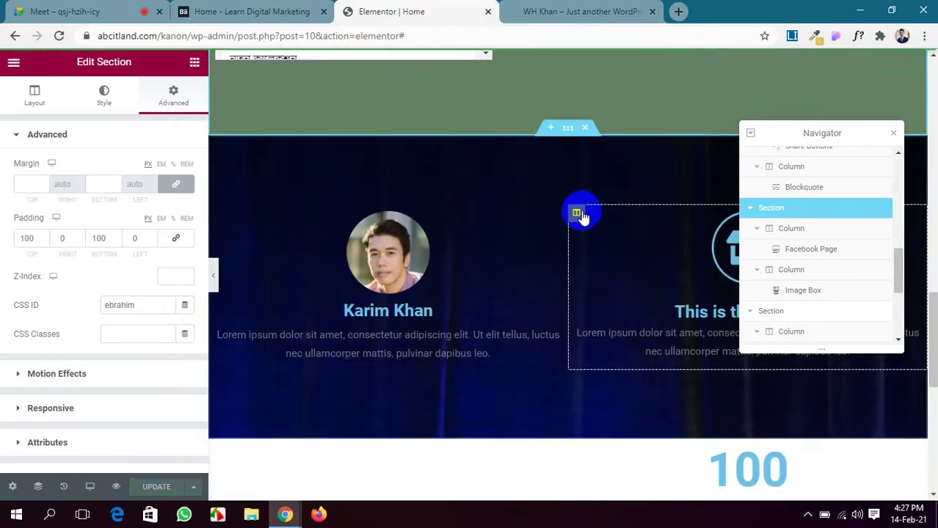
Enter a separate CSS ID anchor for the dark profile section below it.
left_click(227, 239)
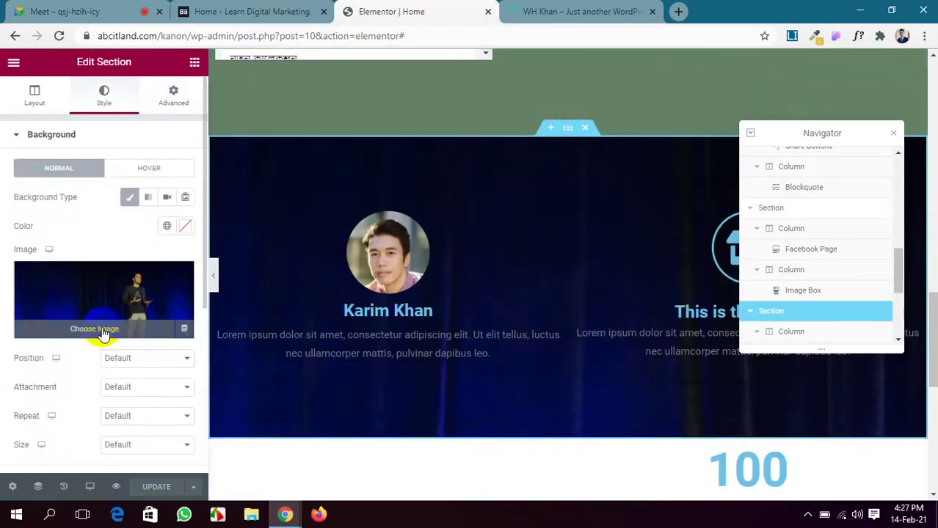
left_click(175, 96)
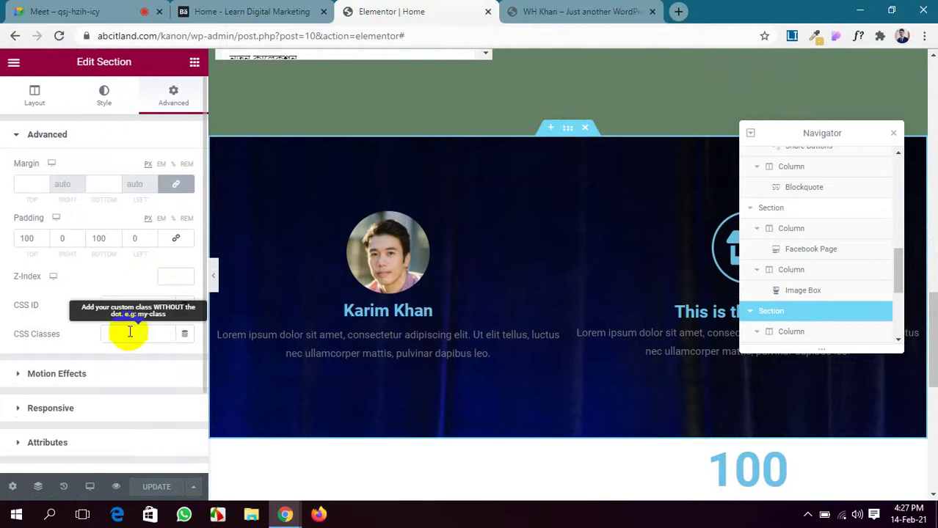
left_click(129, 308)
left_click(73, 11)
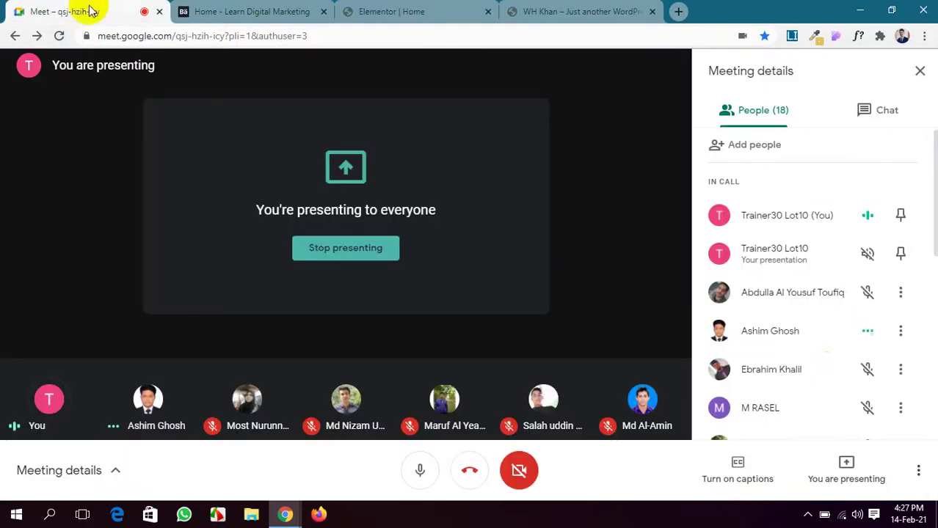
left_click(392, 11)
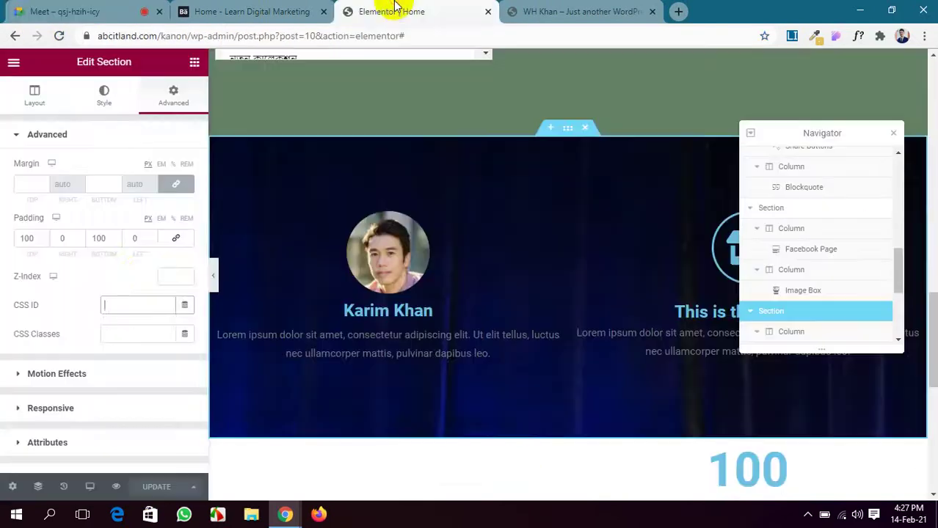
type("r")
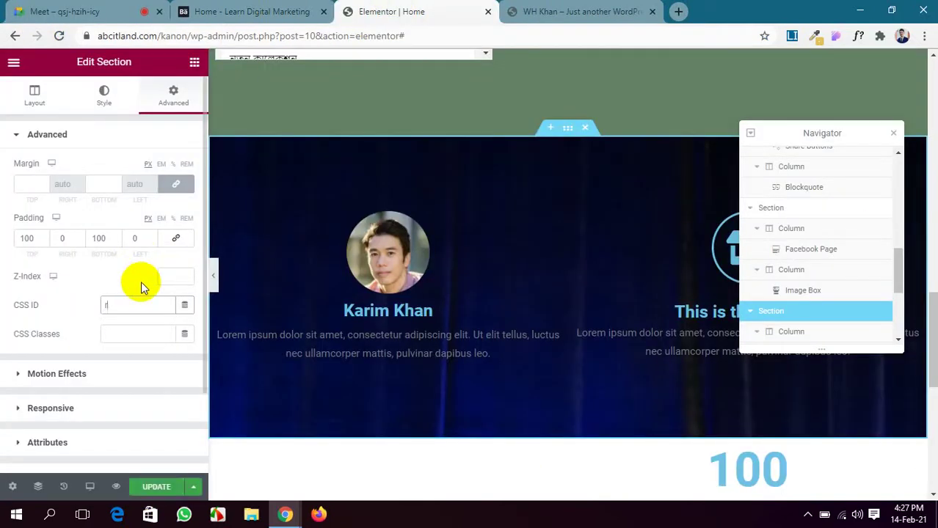
type("asel")
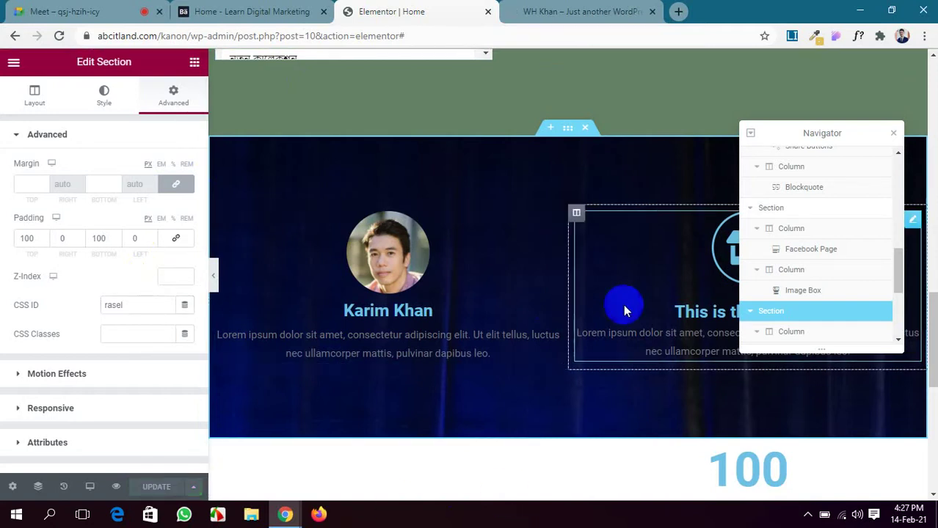
scroll(484, 313, "down", 3)
scroll(478, 321, "down", 2)
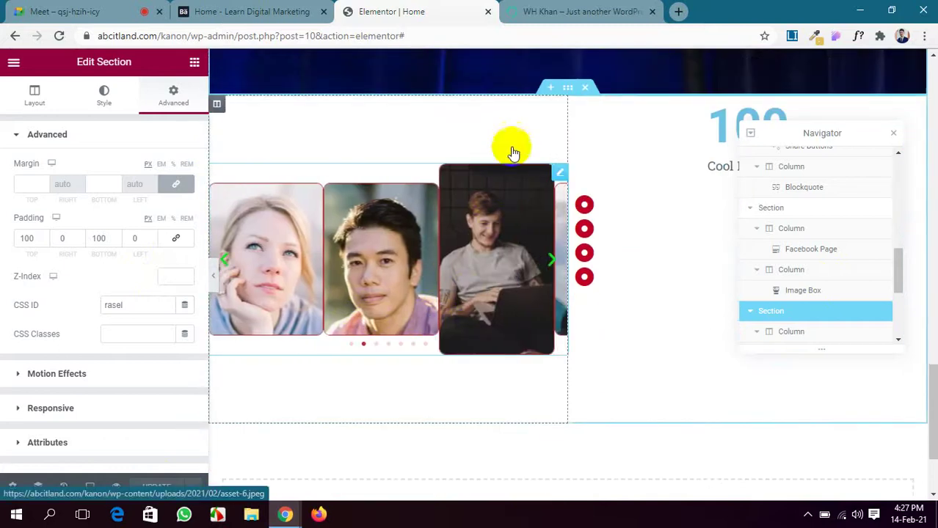
Enter a CSS ID in the Advanced settings of the image-carousel and 100-counter section.
left_click(572, 88)
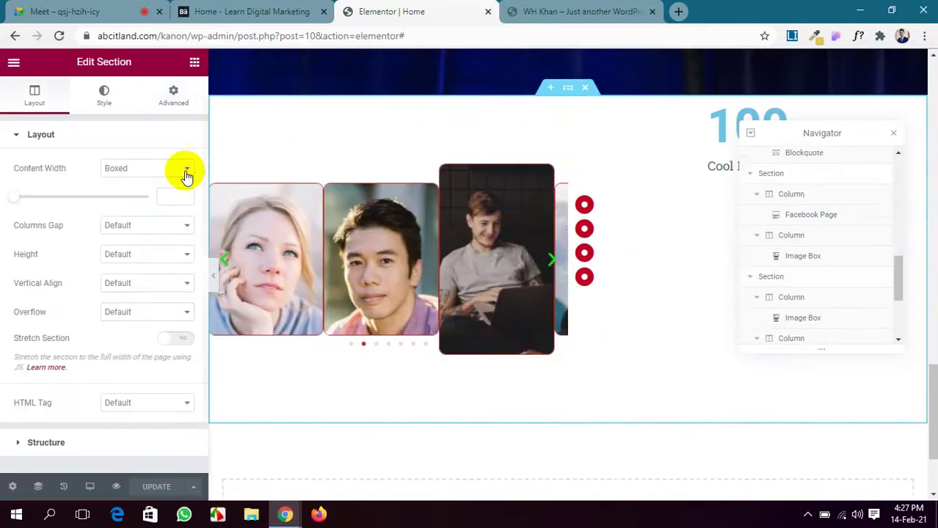
left_click(176, 100)
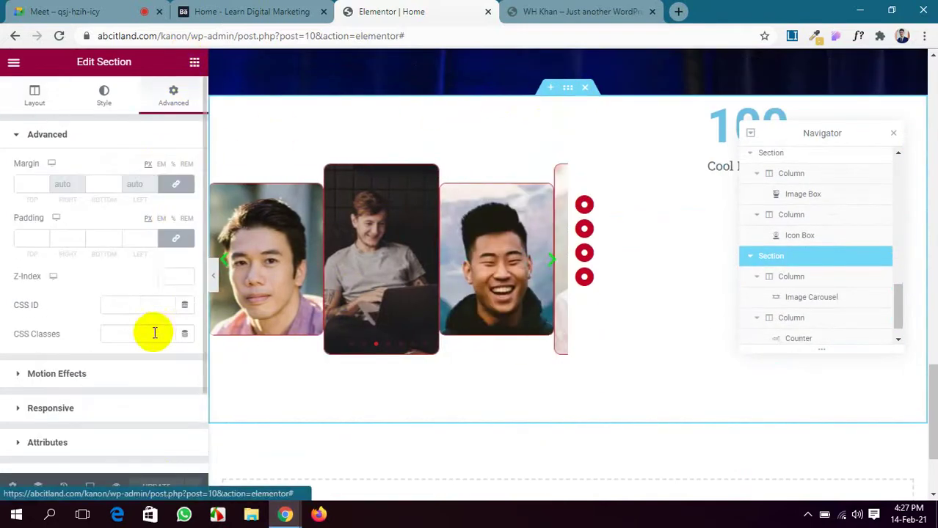
left_click(122, 310)
left_click(13, 9)
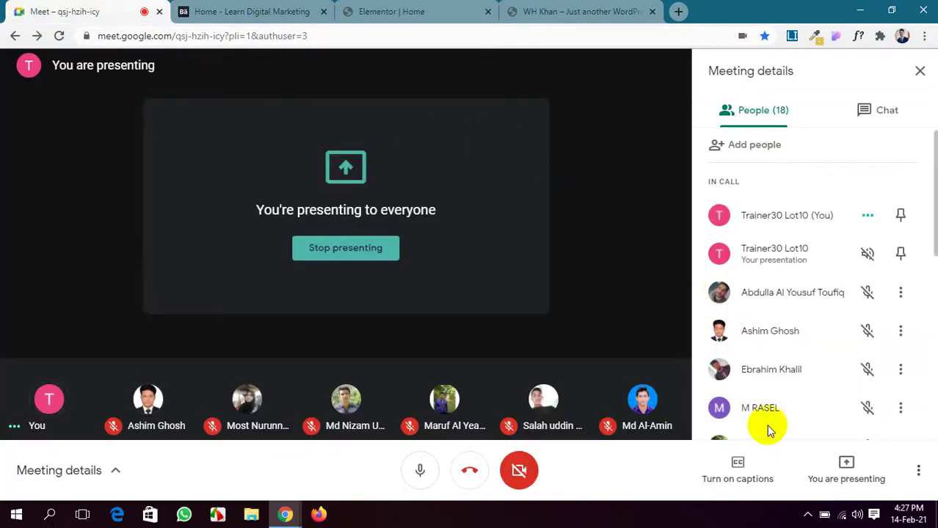
scroll(766, 424, "down", 2)
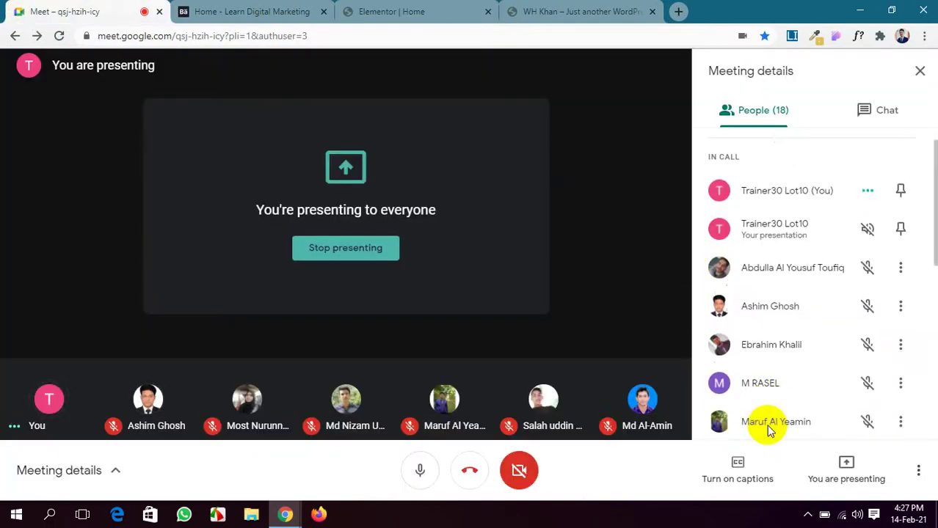
left_click(547, 10)
left_click(389, 10)
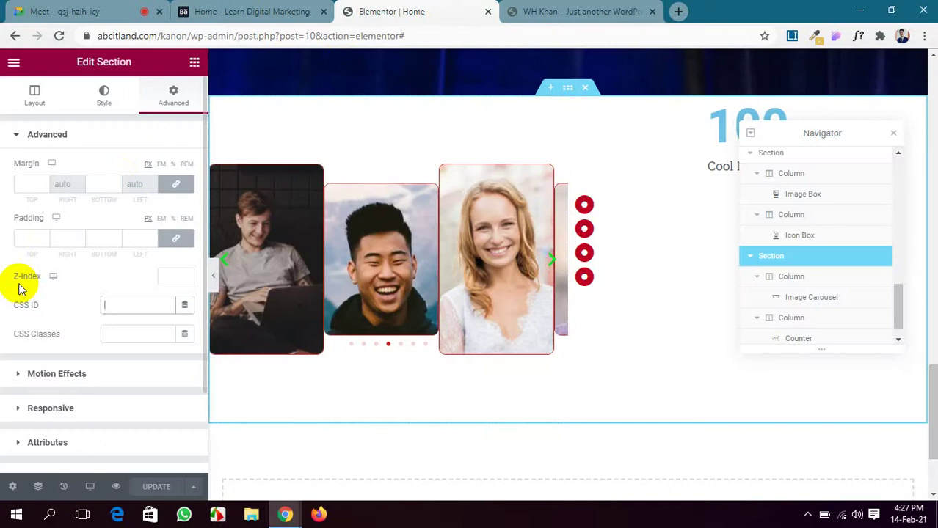
type("maruf")
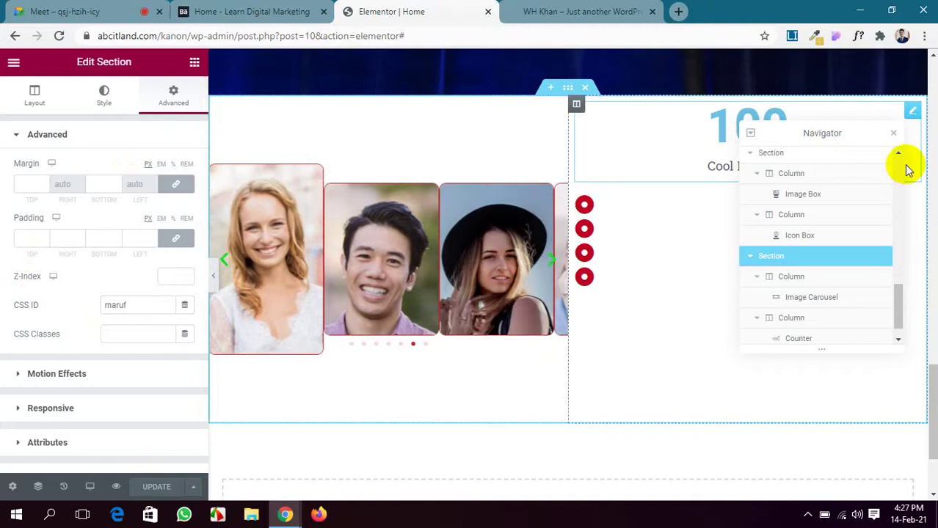
Close the Navigator and select the red-dot icon list for editing.
left_click(893, 134)
scroll(47, 316, "down", 2)
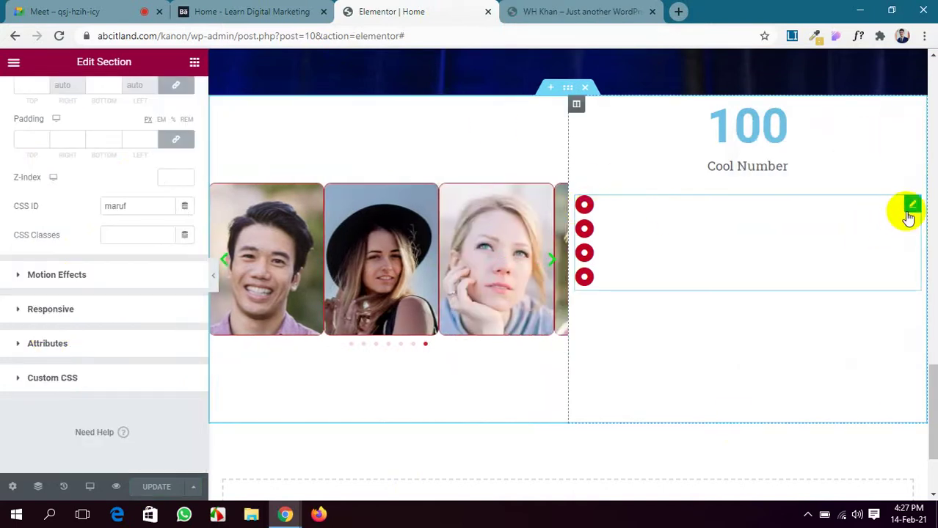
left_click(911, 207)
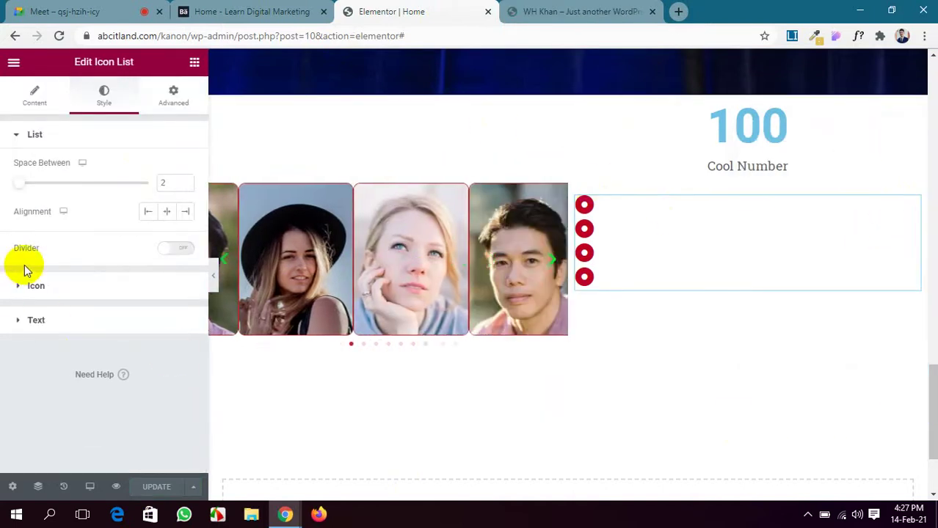
Set the first icon-list item's Link to its section's # anchor.
left_click(35, 96)
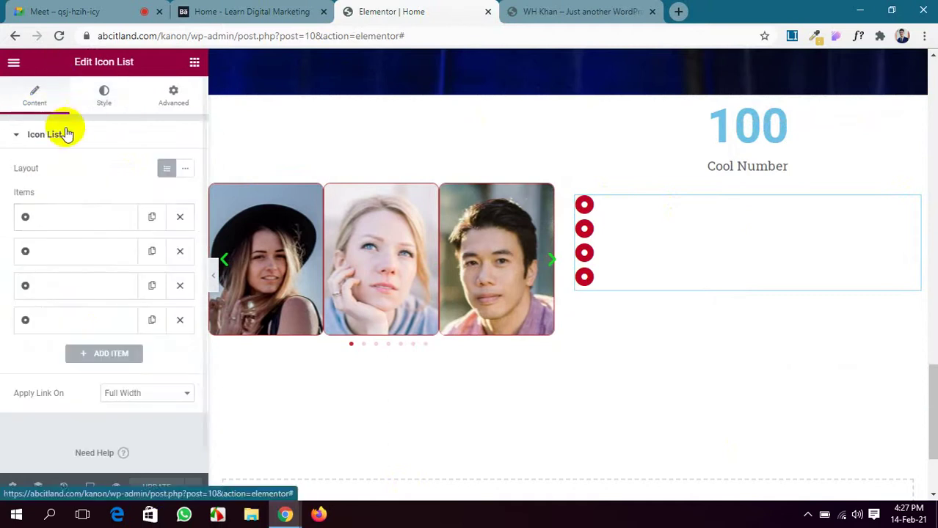
left_click(75, 216)
scroll(103, 250, "down", 2)
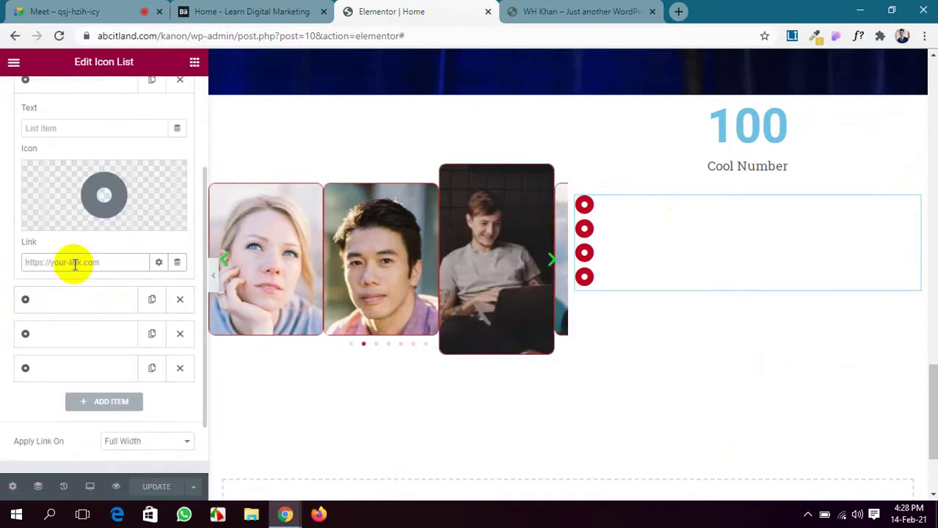
left_click(75, 262)
type("#")
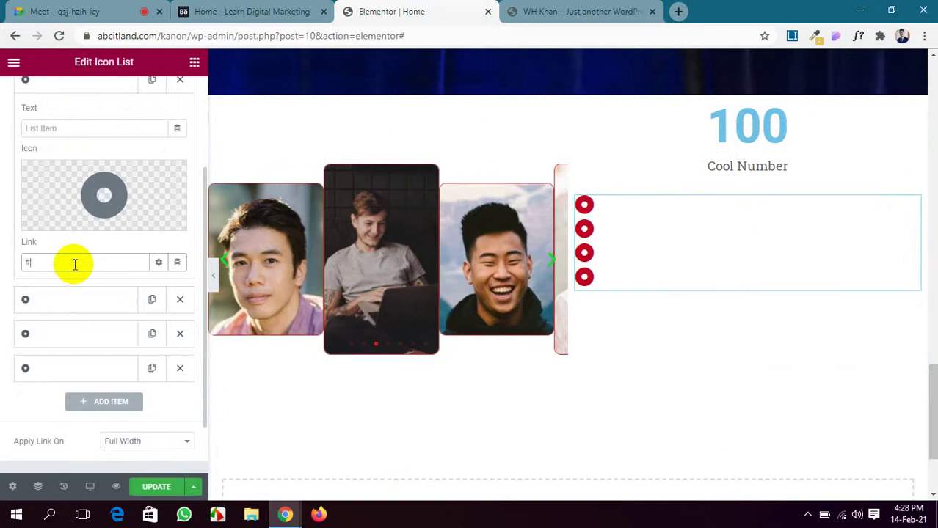
left_click(66, 11)
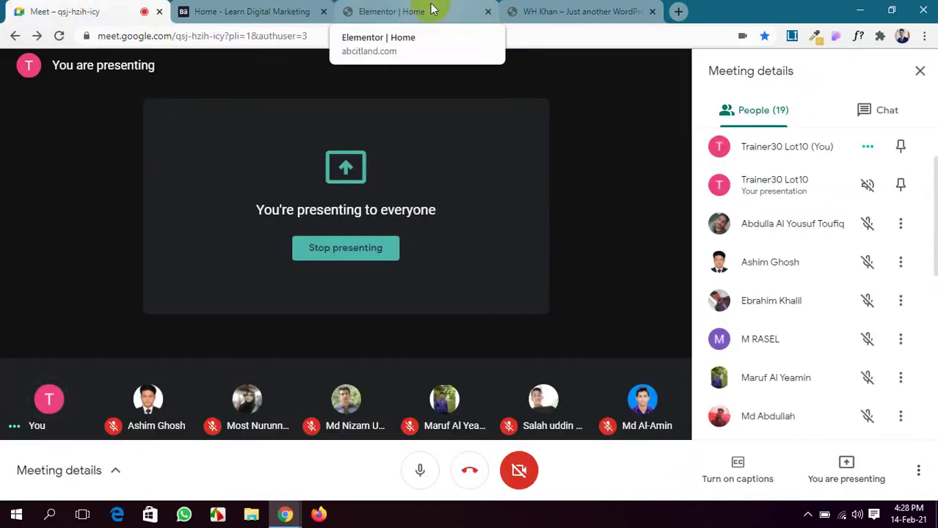
left_click(539, 9)
left_click(391, 9)
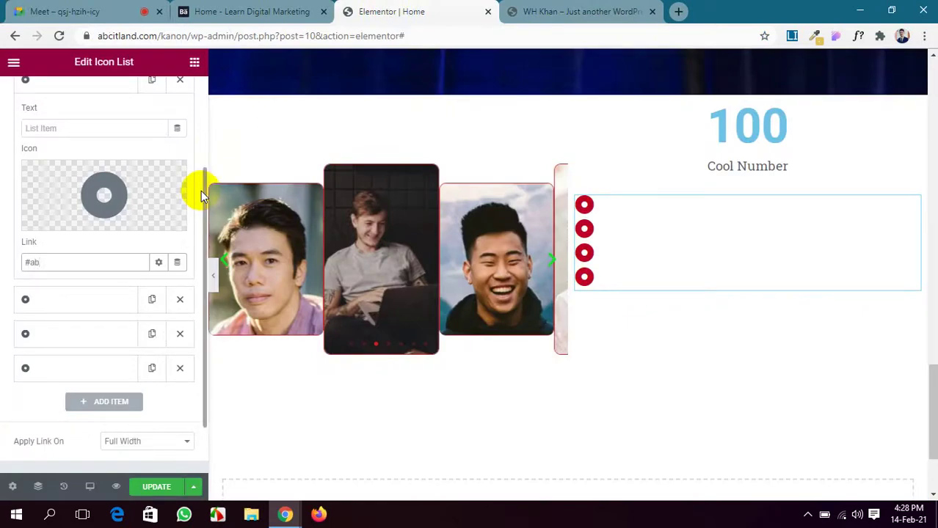
type("dullah")
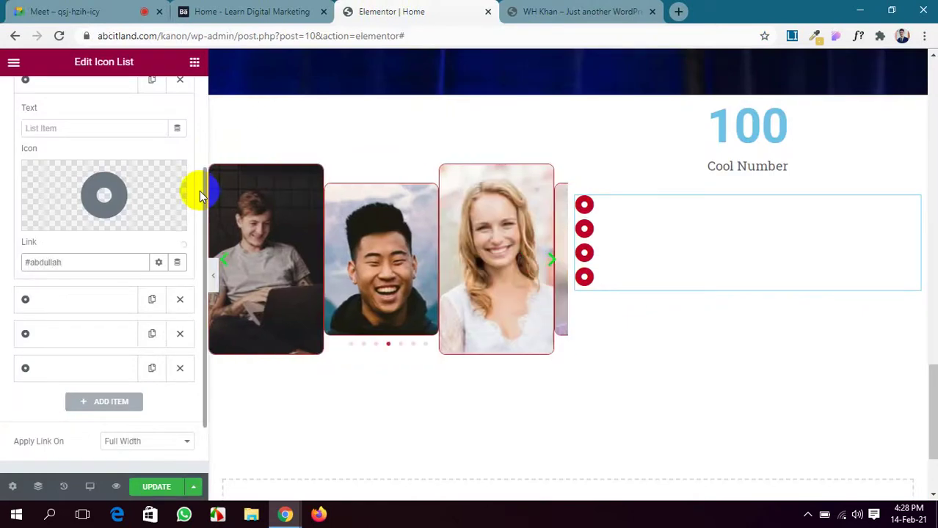
Set the second item's Link to its # section anchor and recheck the first item.
left_click(91, 301)
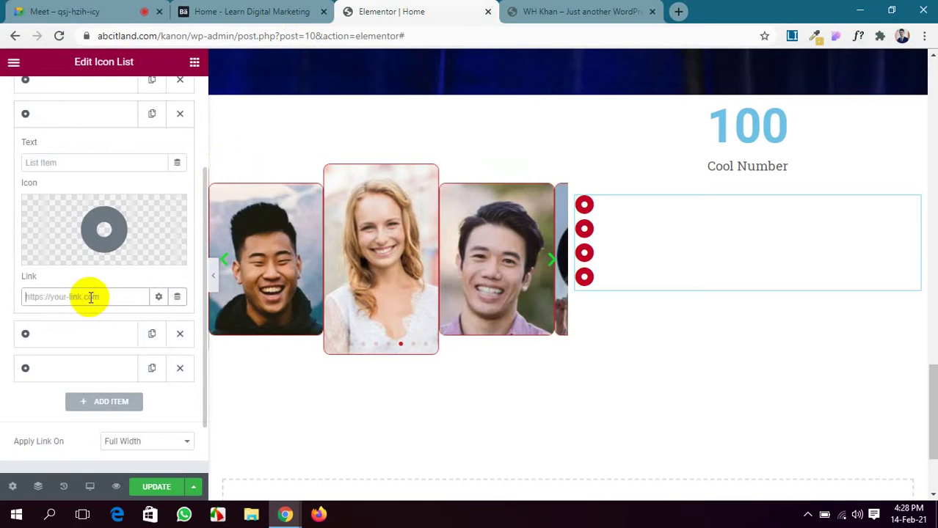
type("ashim")
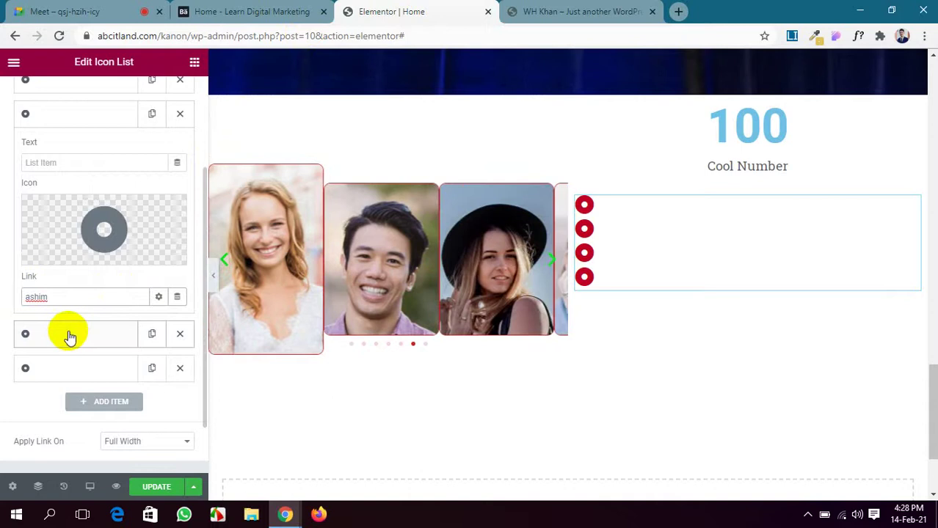
double_click(27, 297)
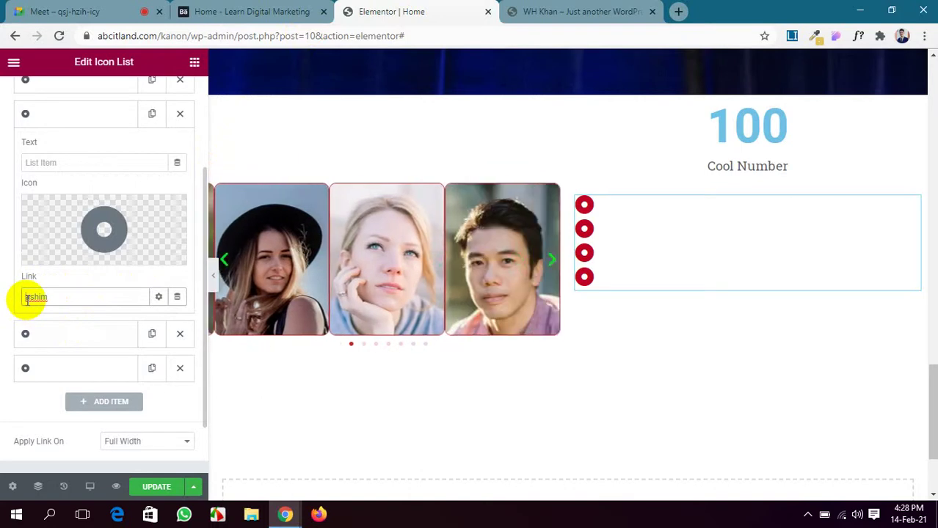
type("#")
scroll(94, 237, "up", 1)
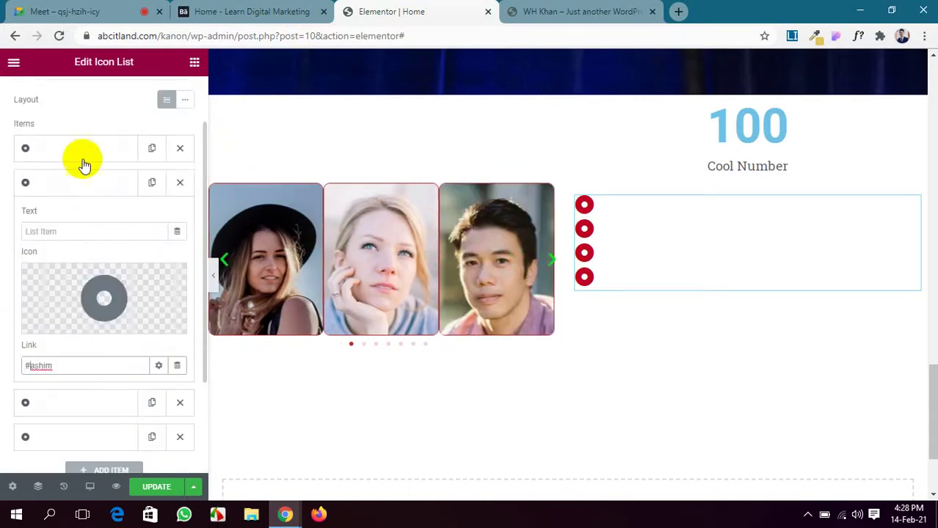
left_click(81, 182)
left_click(83, 182)
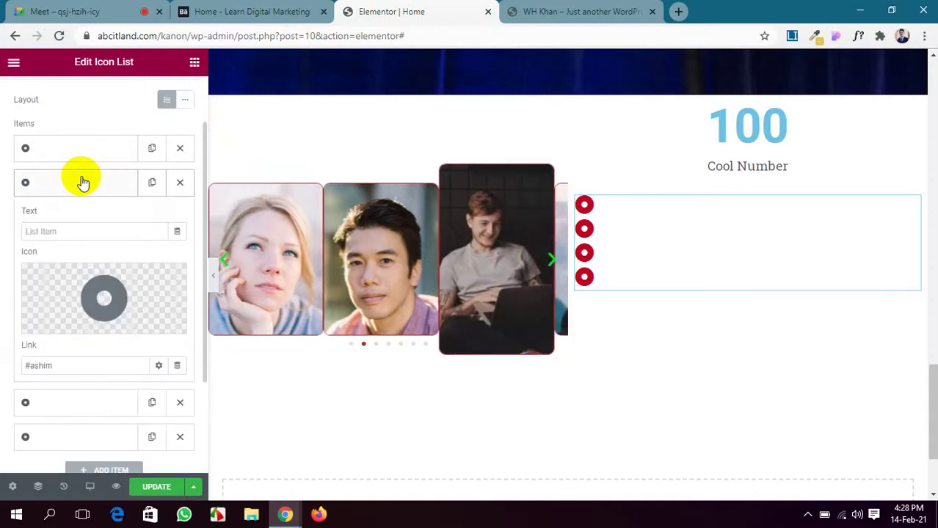
left_click(87, 154)
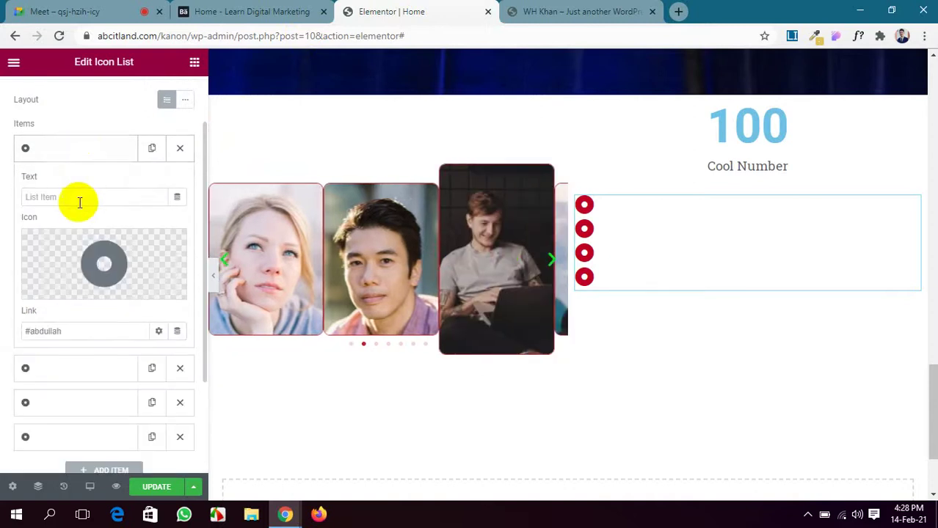
left_click(80, 367)
scroll(103, 316, "down", 3)
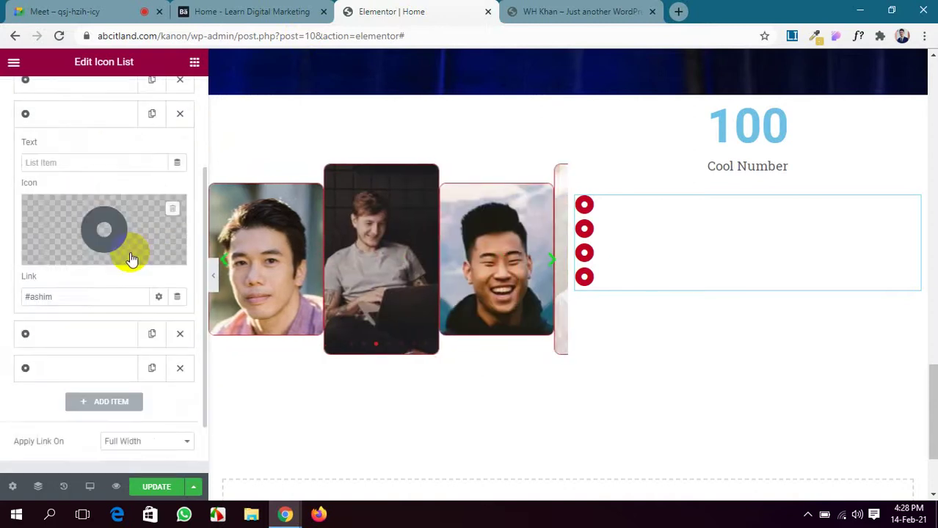
Link the third and fourth items to their section anchors and add a fifth item.
left_click(105, 268)
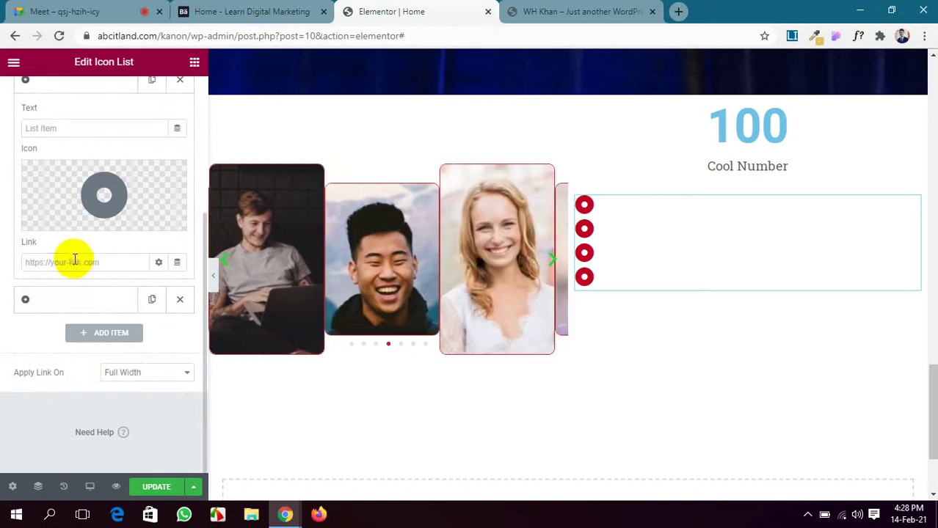
left_click(74, 260)
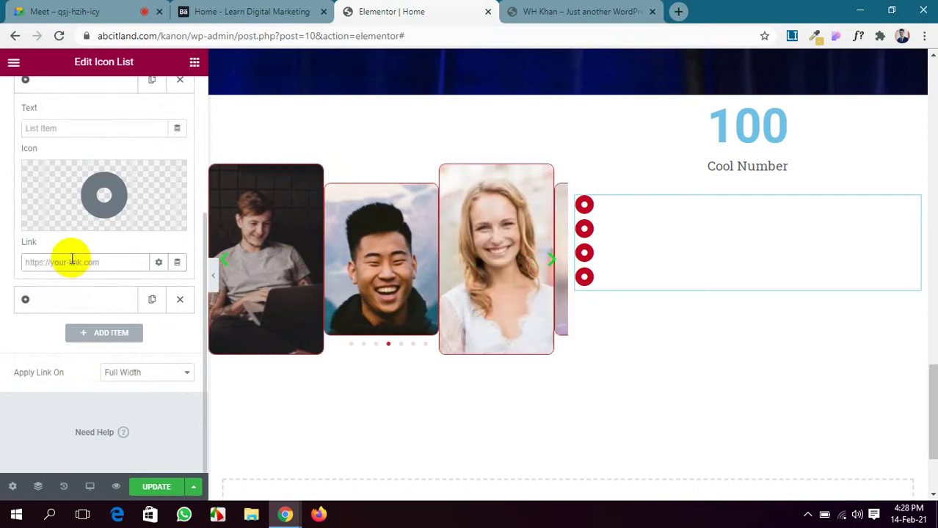
type("#ebrahim")
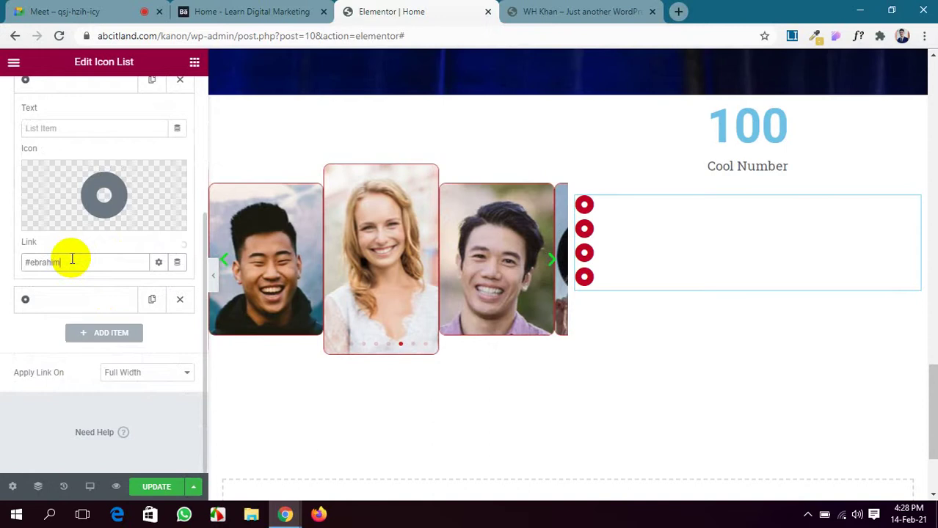
left_click(91, 301)
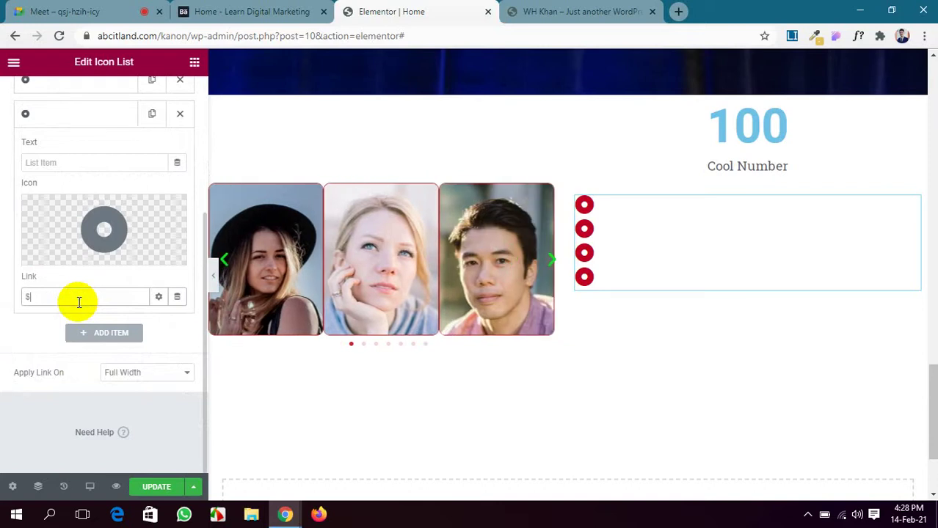
type("#rasel")
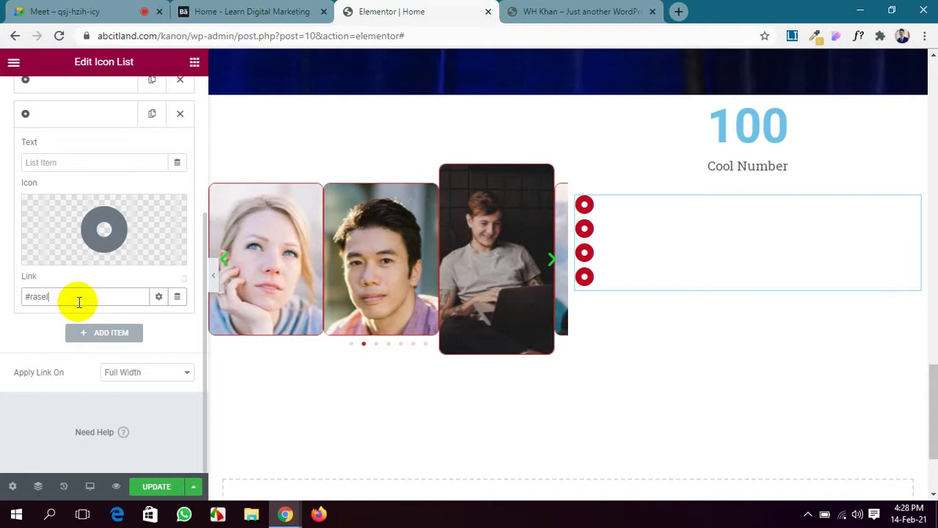
left_click(92, 336)
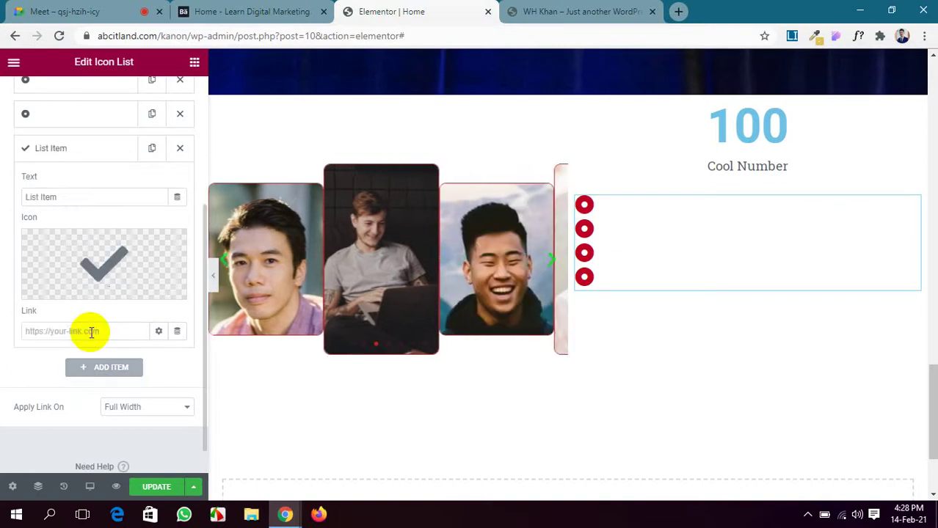
Set the new item's icon to Dot circle from the Icon Library's 'dot' search.
left_click(106, 279)
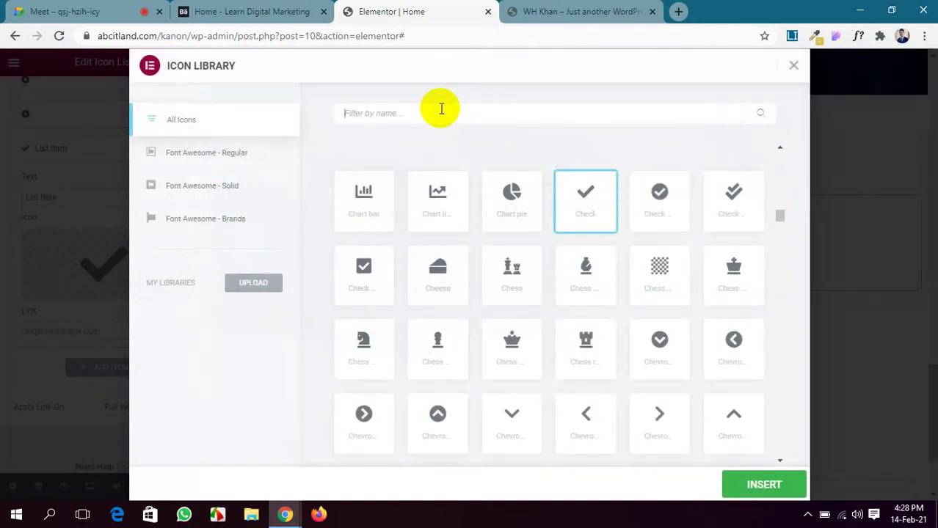
left_click(441, 109)
type("dot")
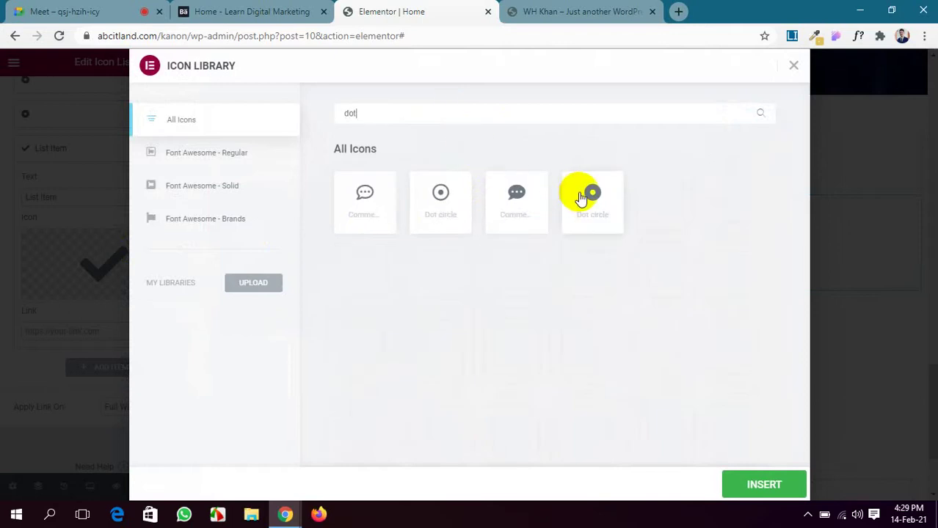
left_click(580, 197)
left_click(749, 485)
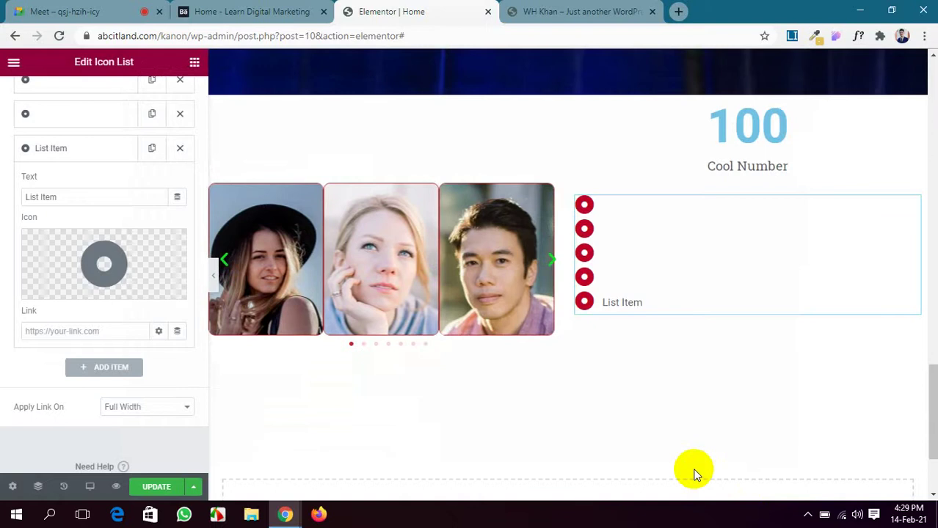
Clear the fifth item's 'List Item' label and start its Link with a # anchor.
left_click_drag(67, 196, 9, 202)
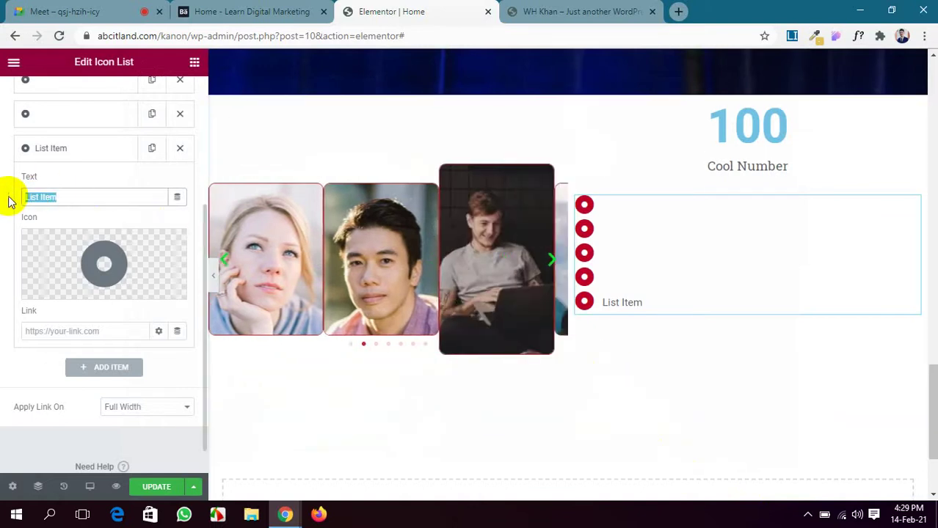
key("BackSpace")
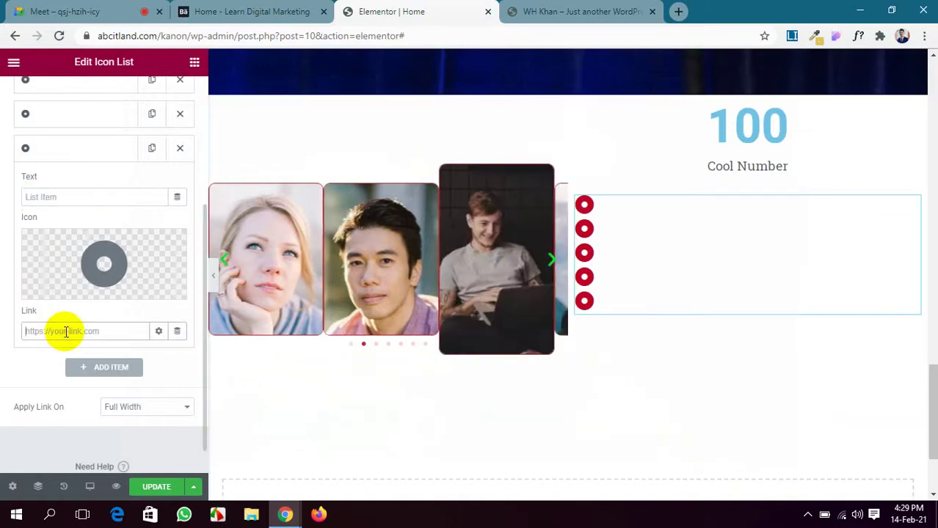
left_click(66, 332)
type("#maruf")
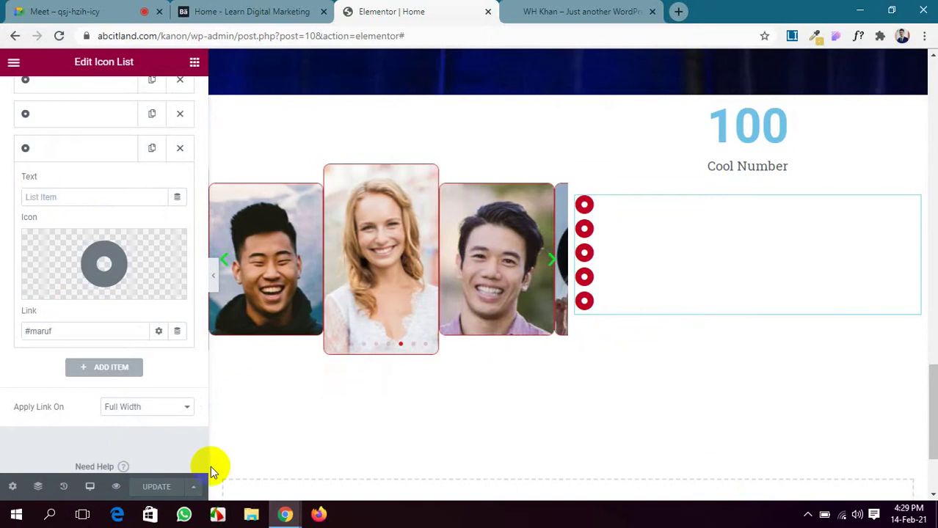
Open the live site preview and scroll through the home page.
left_click(575, 6)
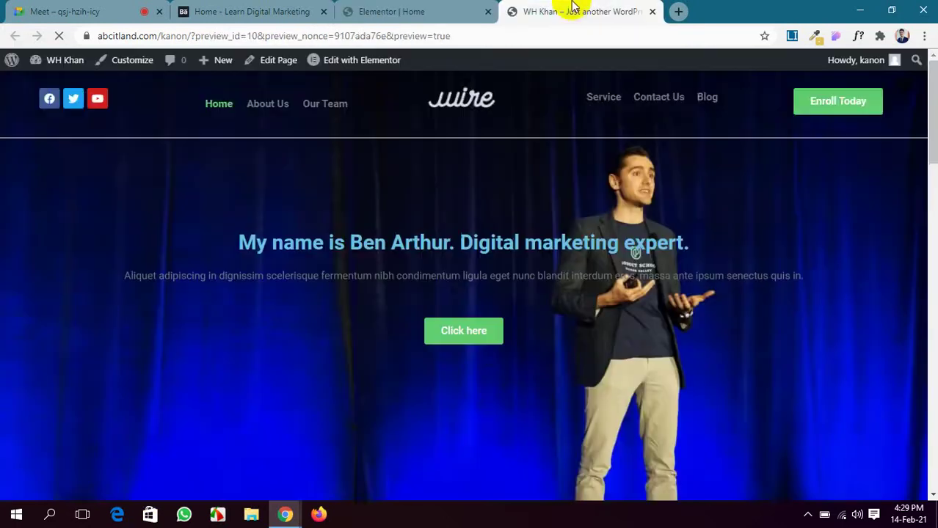
scroll(565, 327, "down", 8)
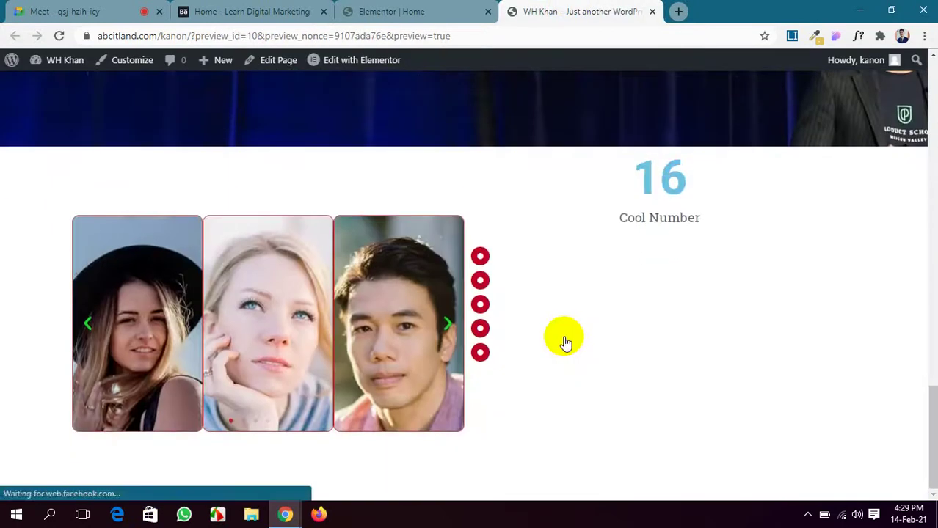
scroll(479, 260, "up", 8)
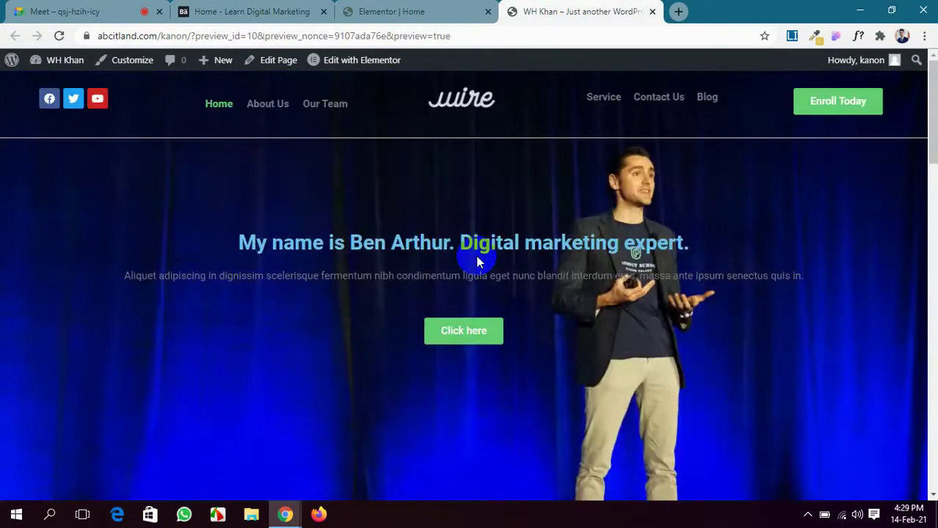
scroll(477, 260, "down", 3)
scroll(477, 258, "down", 6)
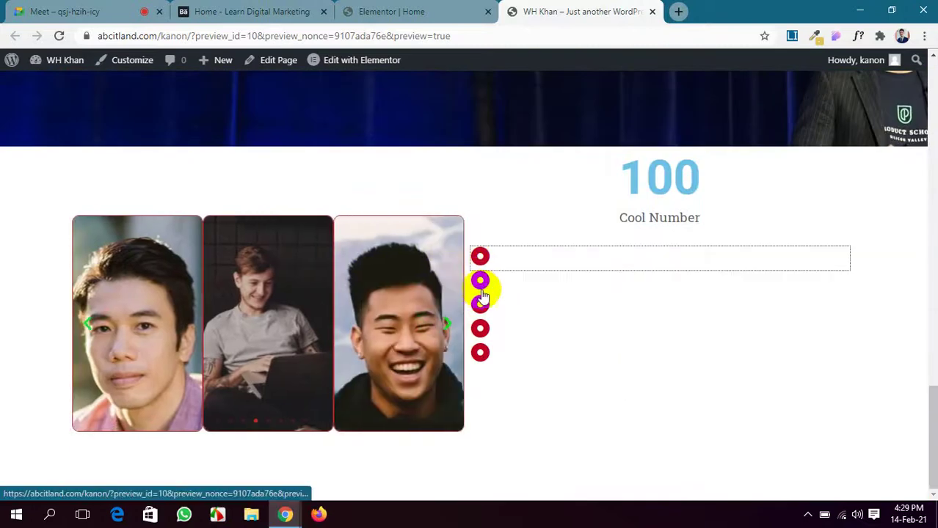
scroll(481, 309, "up", 5)
scroll(482, 305, "down", 5)
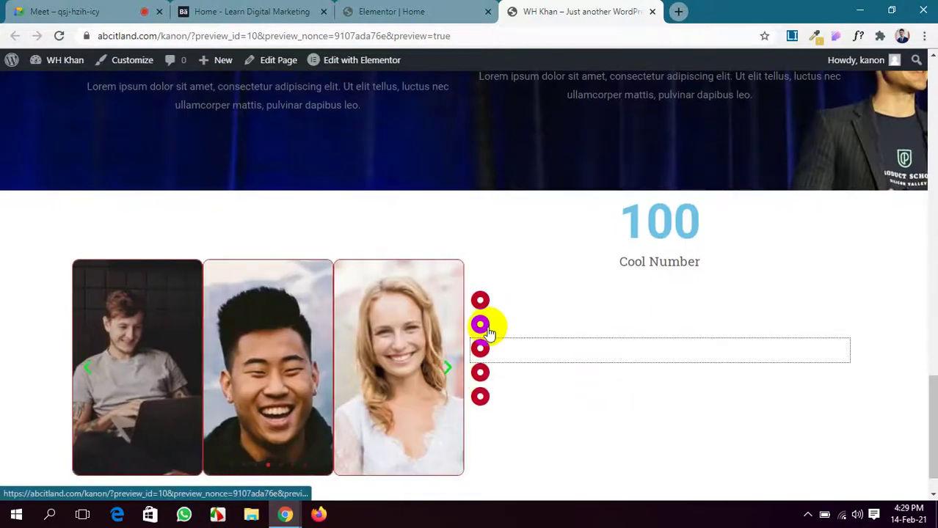
Click the red dots to test their section jumps, then go back to the Elementor editor.
left_click(481, 323)
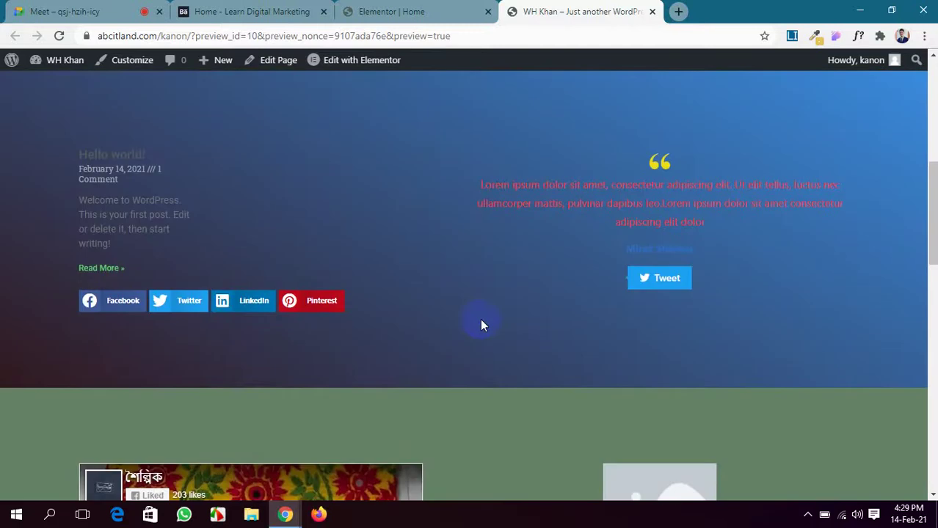
scroll(256, 201, "down", 2)
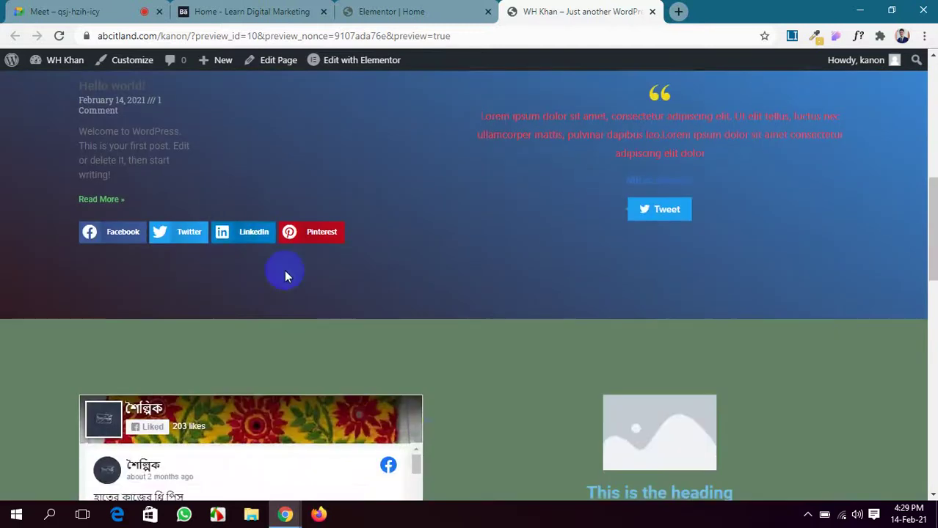
scroll(380, 465, "down", 1)
left_click(478, 350)
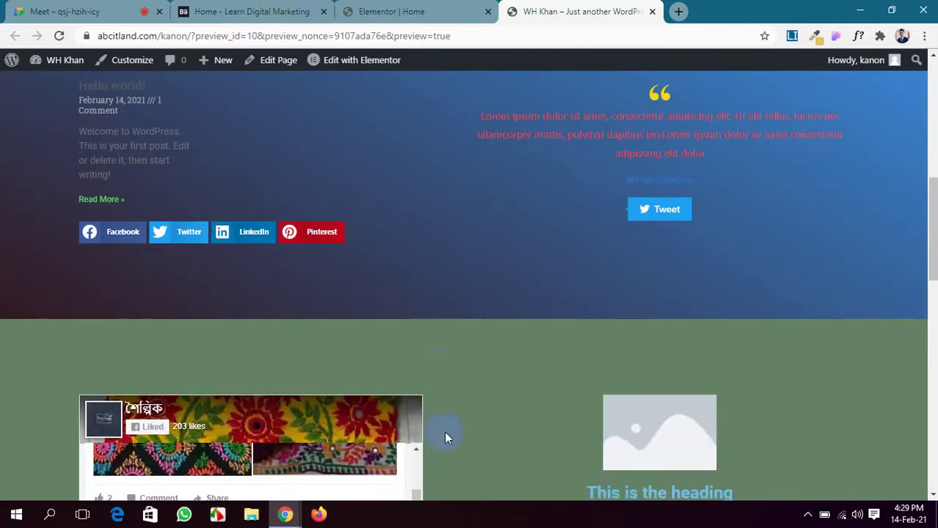
scroll(444, 433, "down", 10)
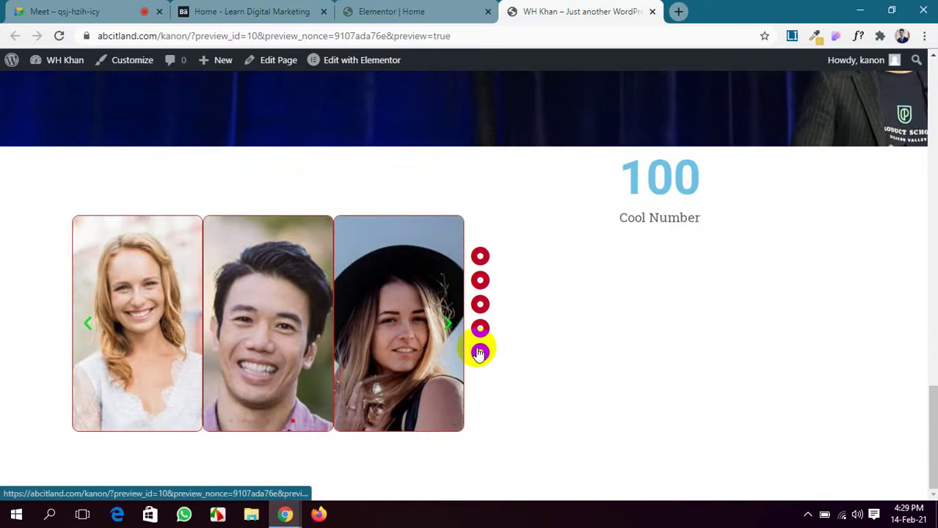
scroll(477, 352, "up", 10)
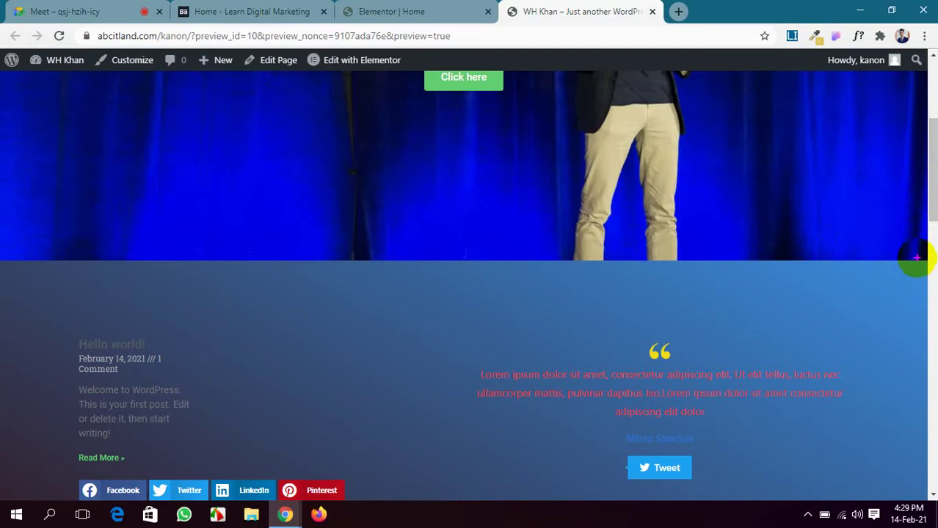
left_click_drag(891, 216, 918, 348)
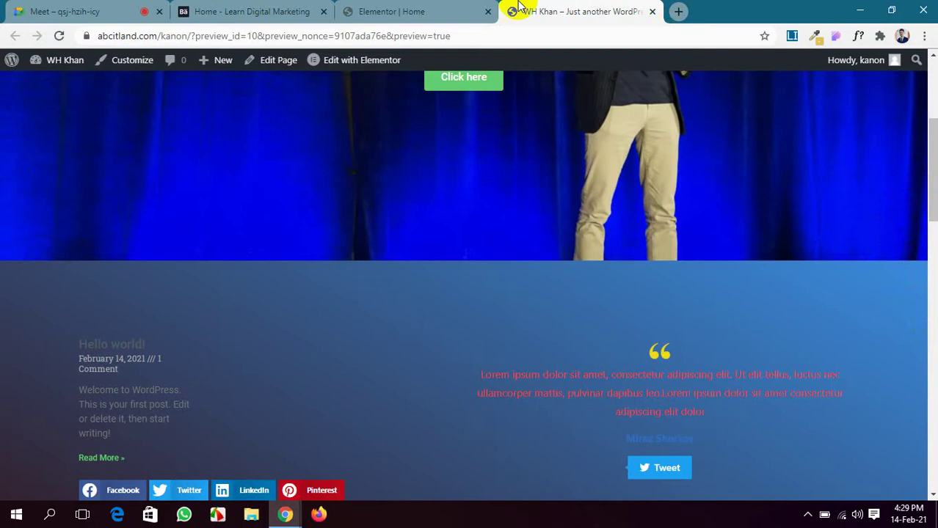
left_click(440, 11)
scroll(552, 235, "down", 2)
scroll(551, 235, "up", 2)
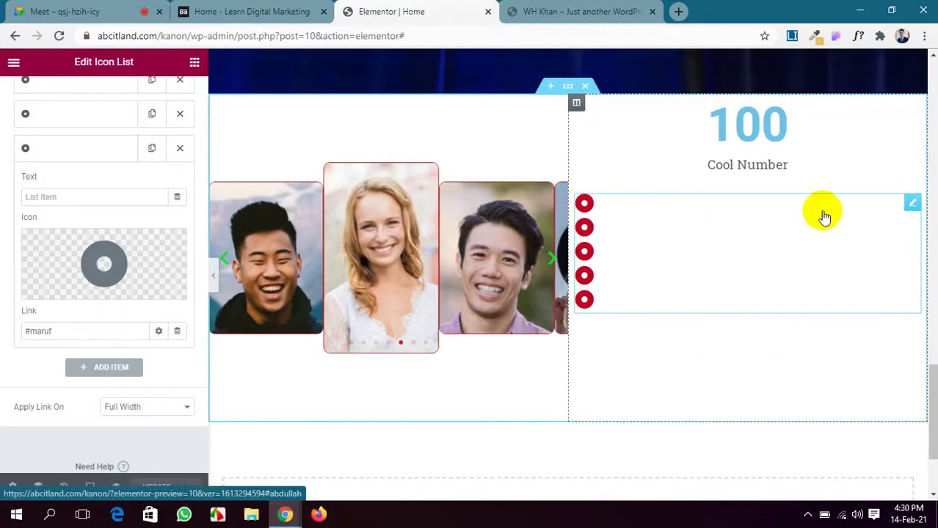
scroll(105, 300, "up", 3)
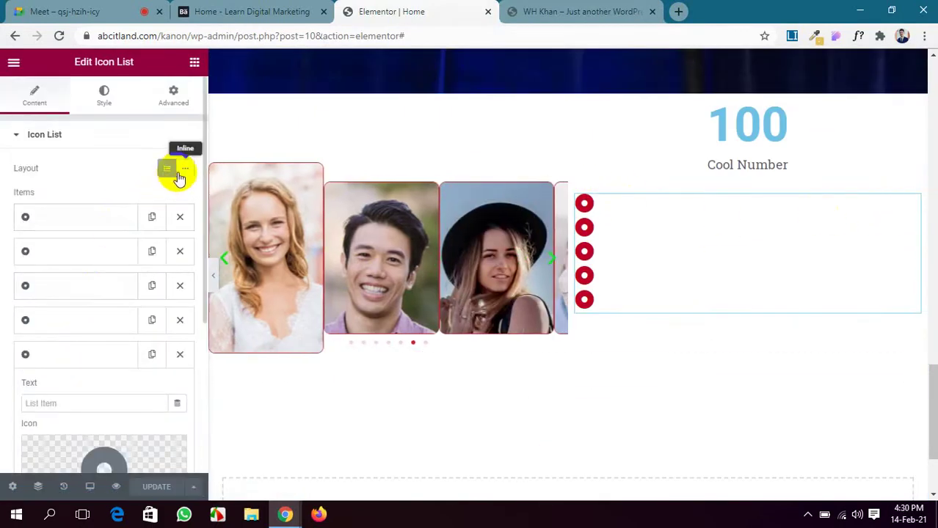
scroll(99, 351, "down", 3)
scroll(98, 354, "up", 3)
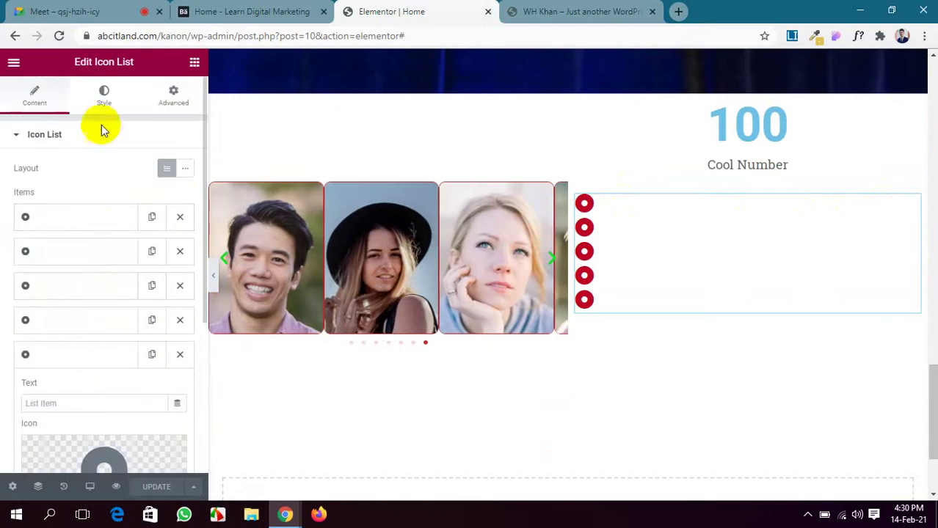
left_click(171, 94)
scroll(106, 347, "down", 1)
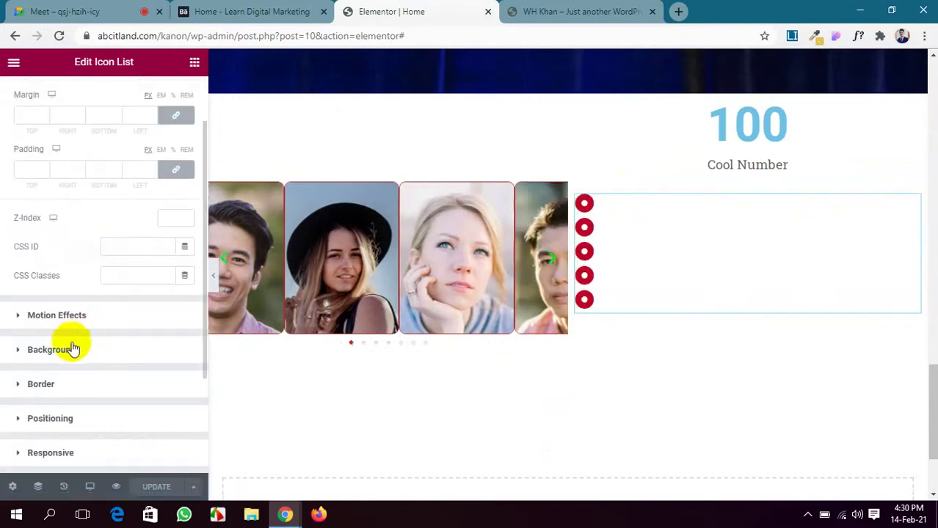
scroll(83, 335, "down", 1)
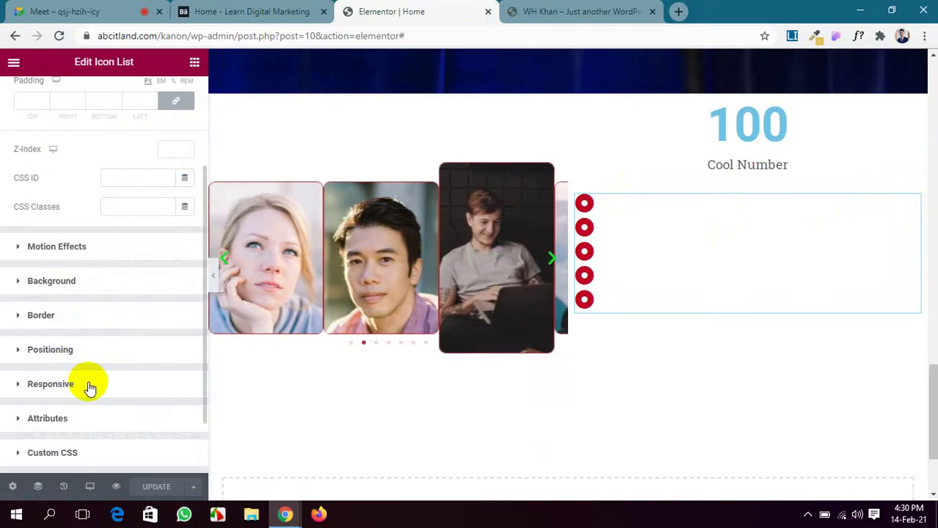
left_click(88, 383)
scroll(103, 323, "down", 2)
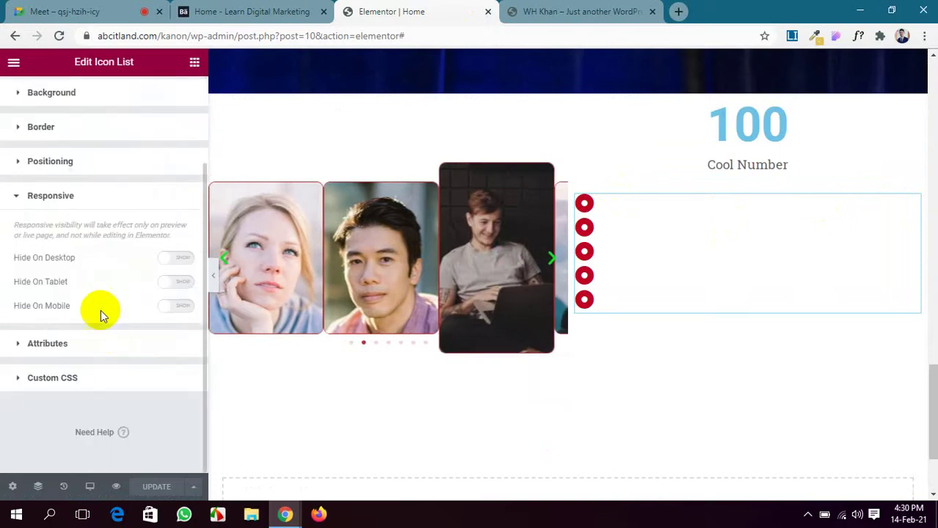
scroll(95, 293, "up", 2)
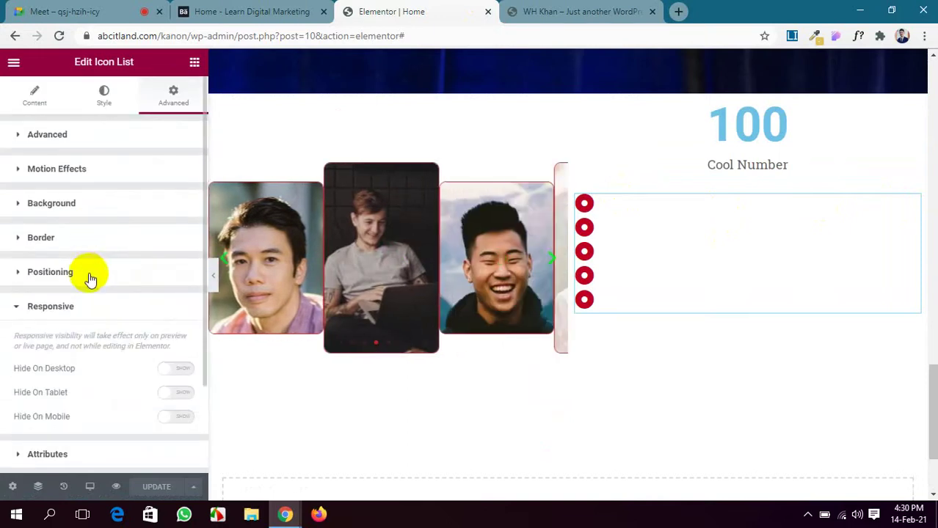
left_click(93, 169)
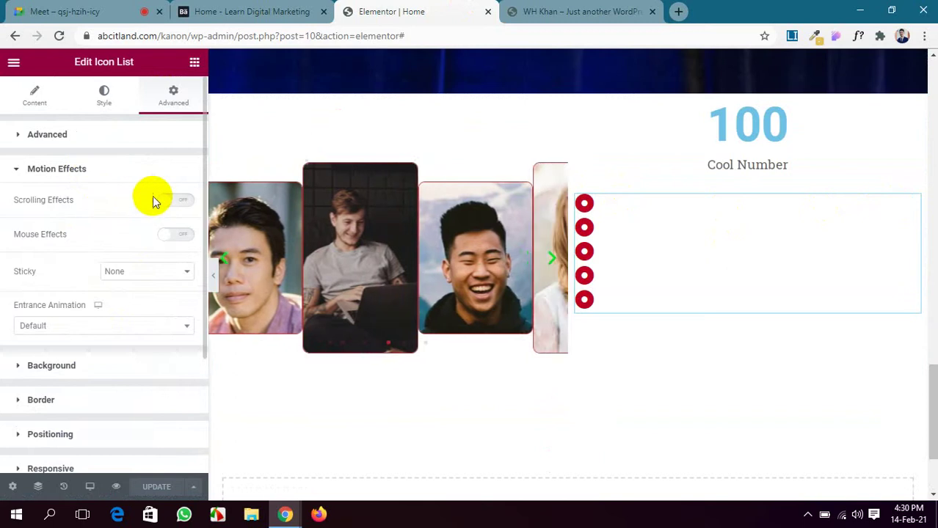
left_click(157, 273)
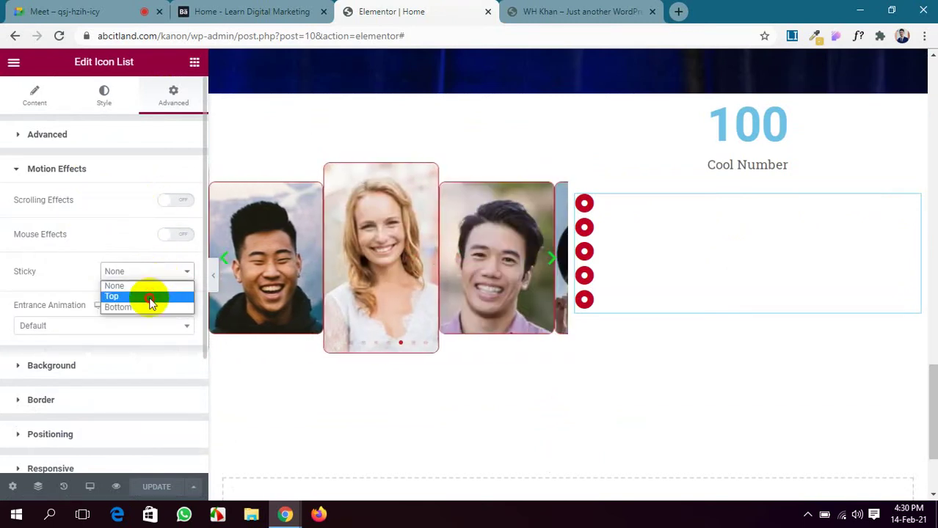
left_click(151, 297)
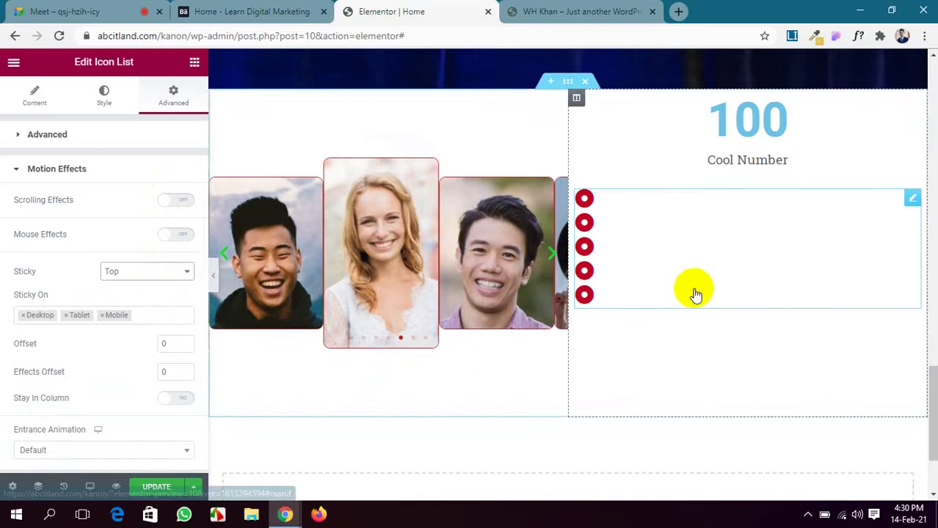
scroll(692, 289, "down", 3)
scroll(693, 288, "up", 6)
scroll(692, 288, "down", 3)
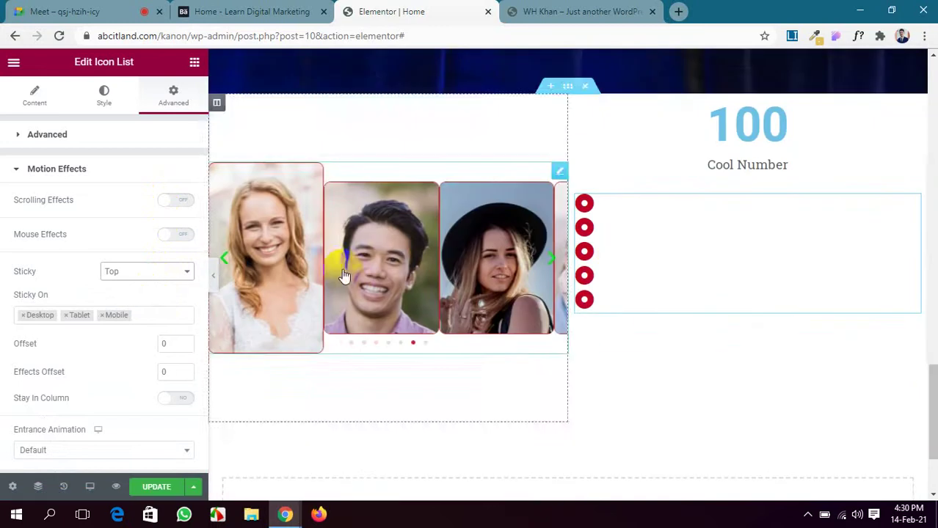
left_click(117, 272)
left_click(133, 283)
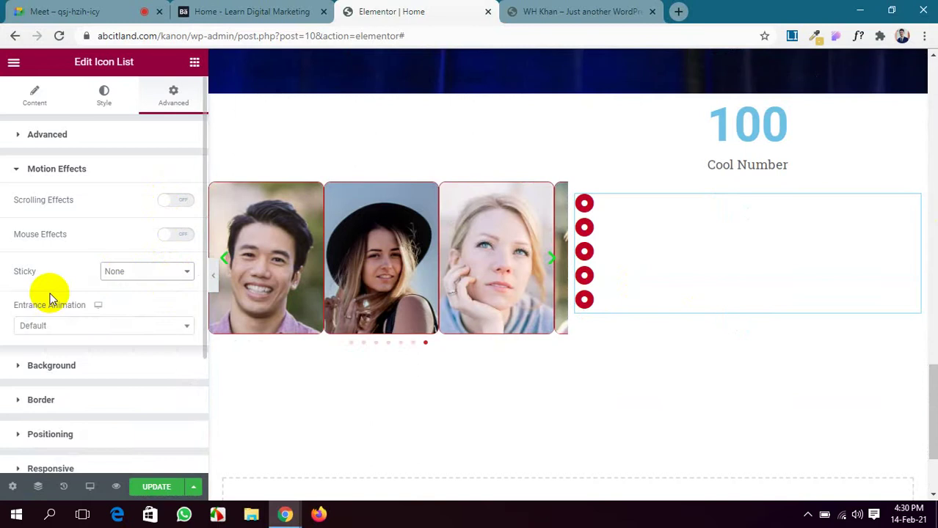
left_click(119, 272)
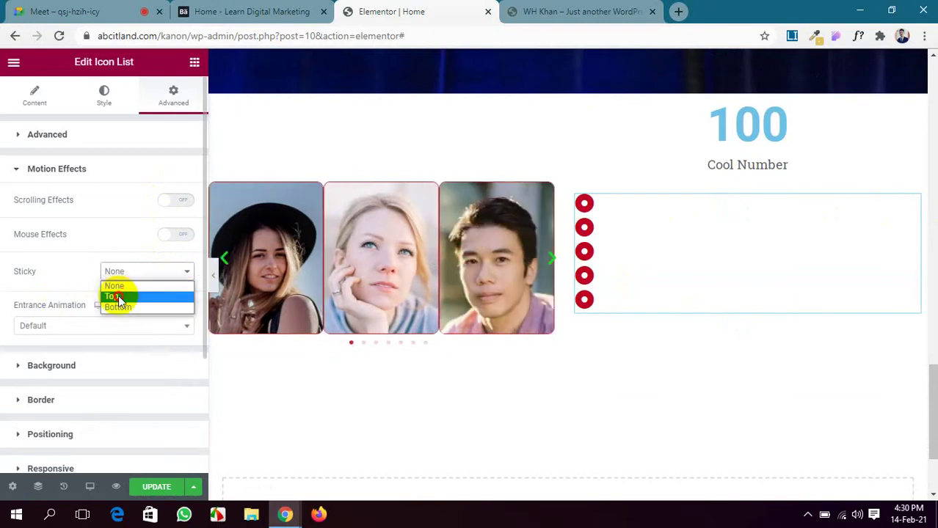
left_click(120, 297)
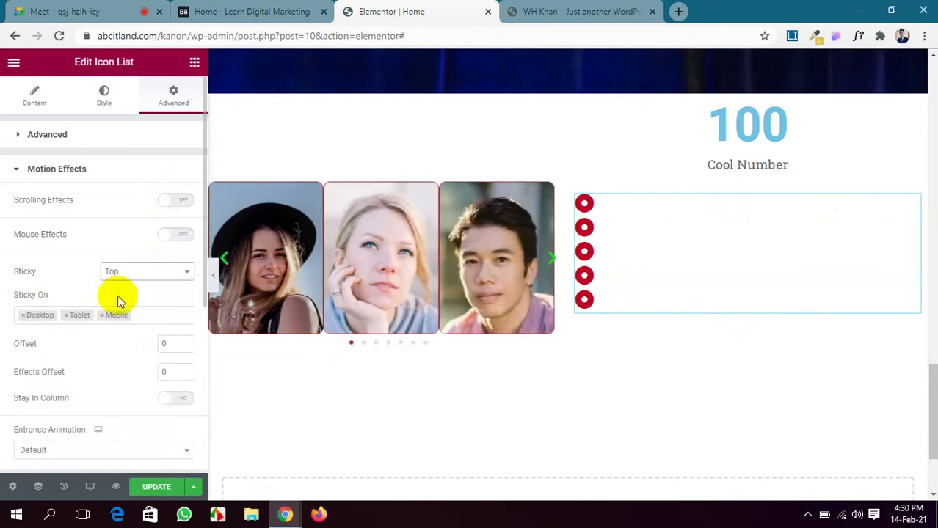
left_click(130, 273)
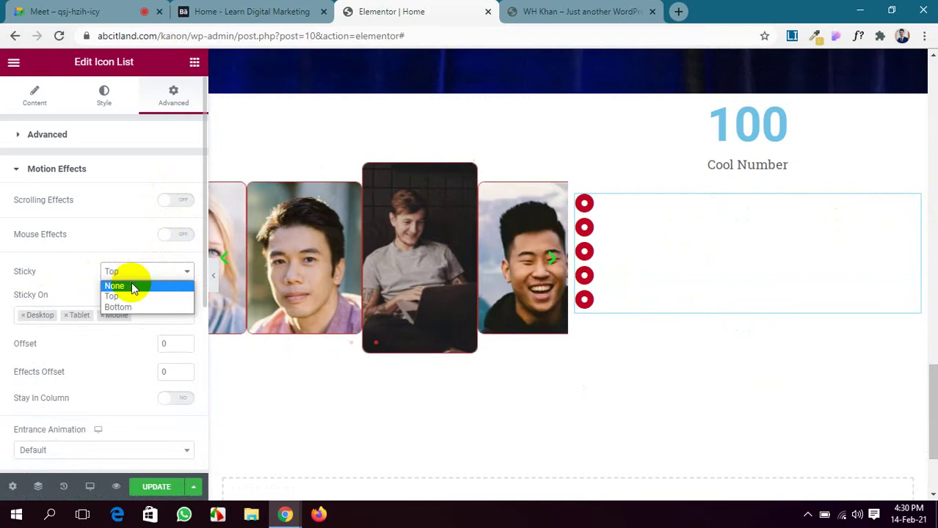
left_click(132, 287)
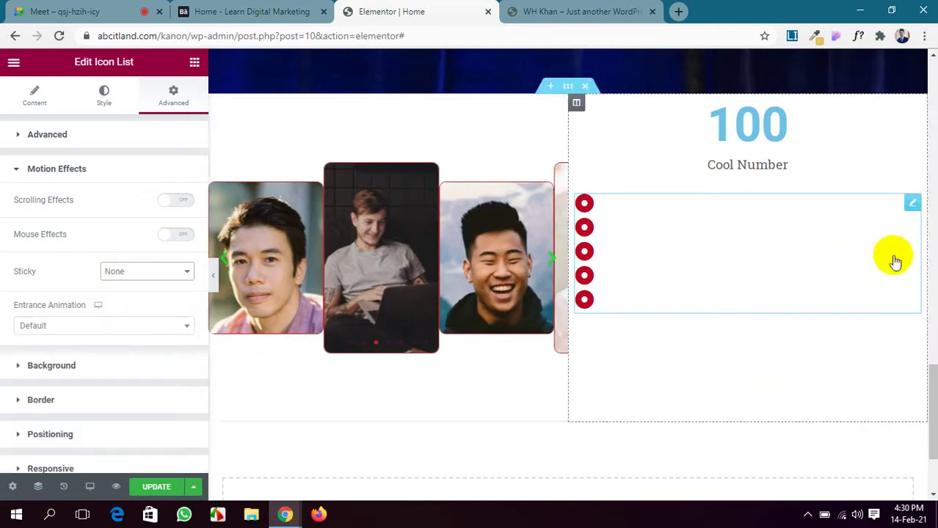
scroll(144, 304, "down", 2)
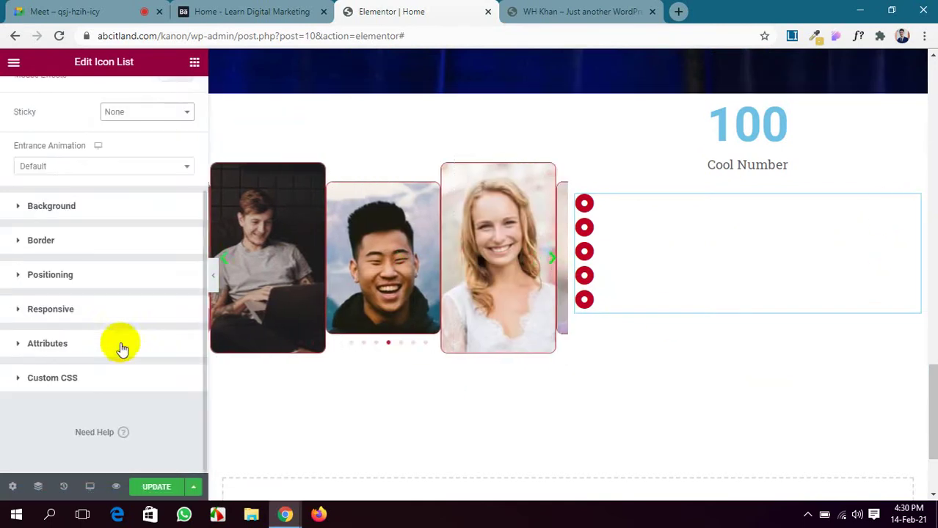
Set the icon list's Width to Inline (auto) and Position to Absolute.
left_click(109, 278)
left_click(123, 303)
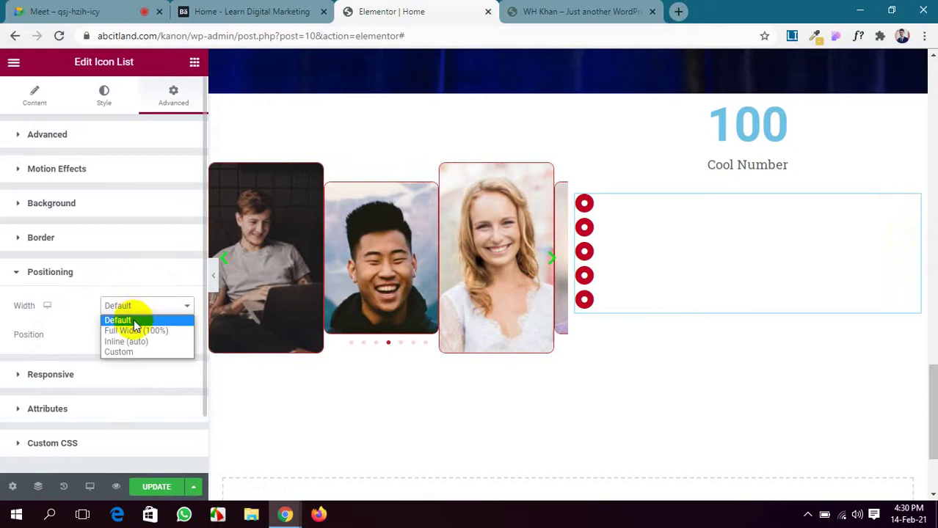
left_click(135, 331)
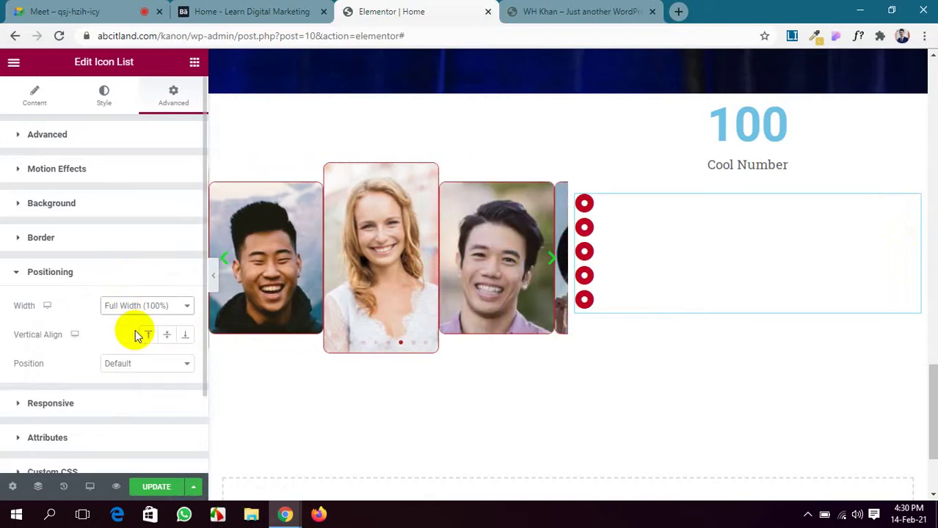
left_click(139, 305)
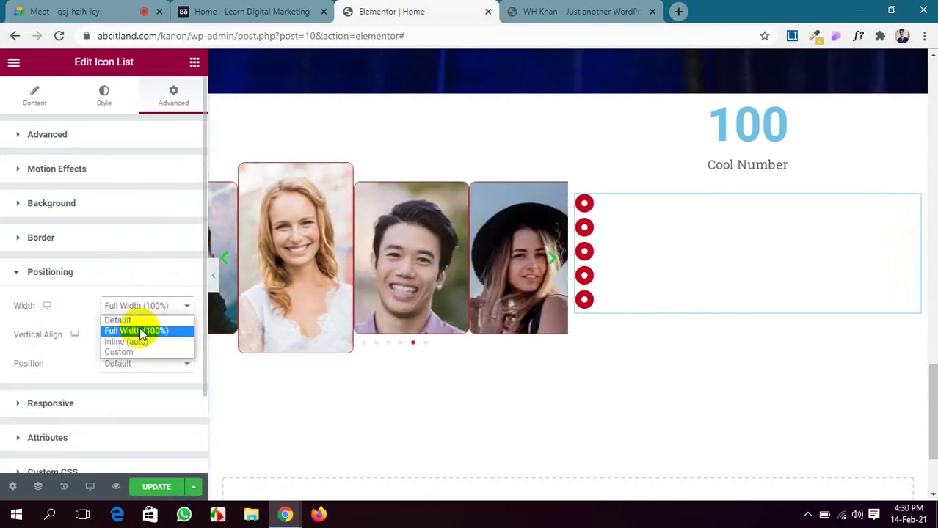
left_click(141, 341)
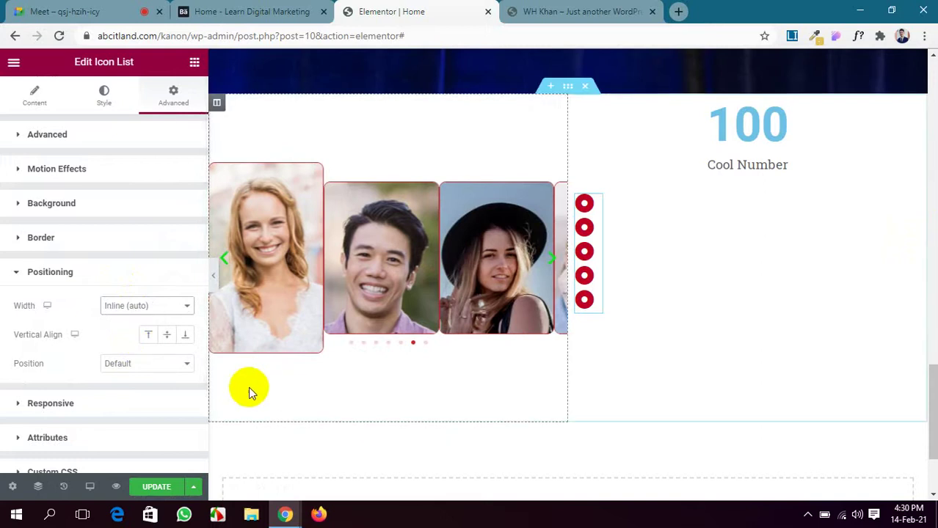
left_click(147, 366)
left_click(149, 391)
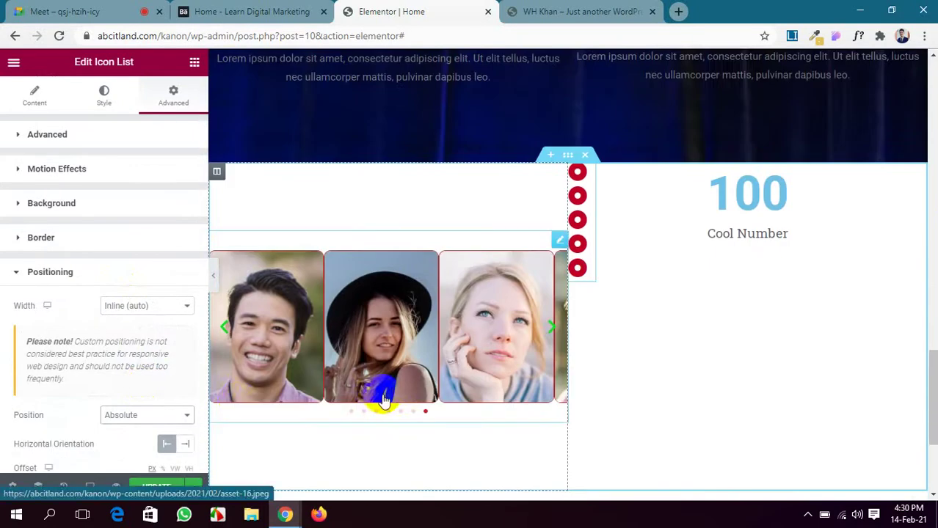
Offset the icon list 276 px horizontally and -225 vertically into the heading section.
scroll(148, 366, "down", 1)
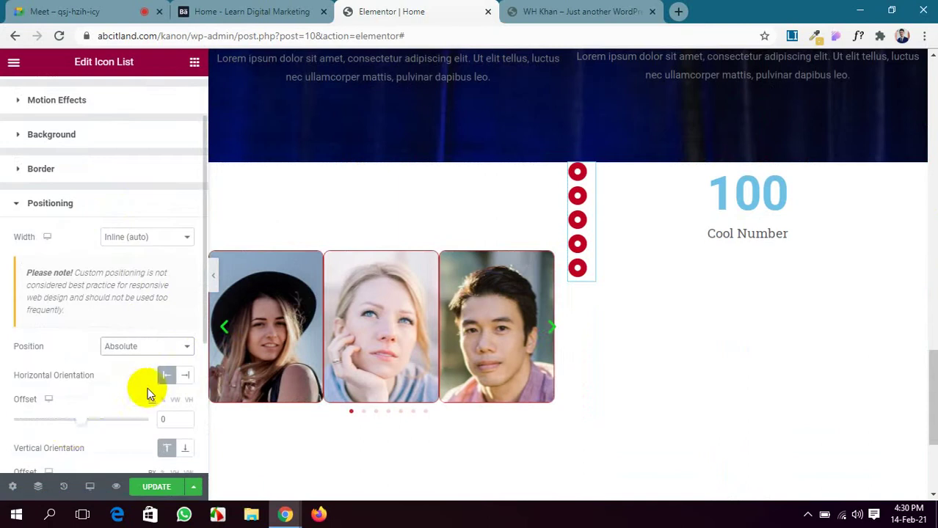
left_click_drag(83, 419, 100, 419)
scroll(99, 426, "down", 2)
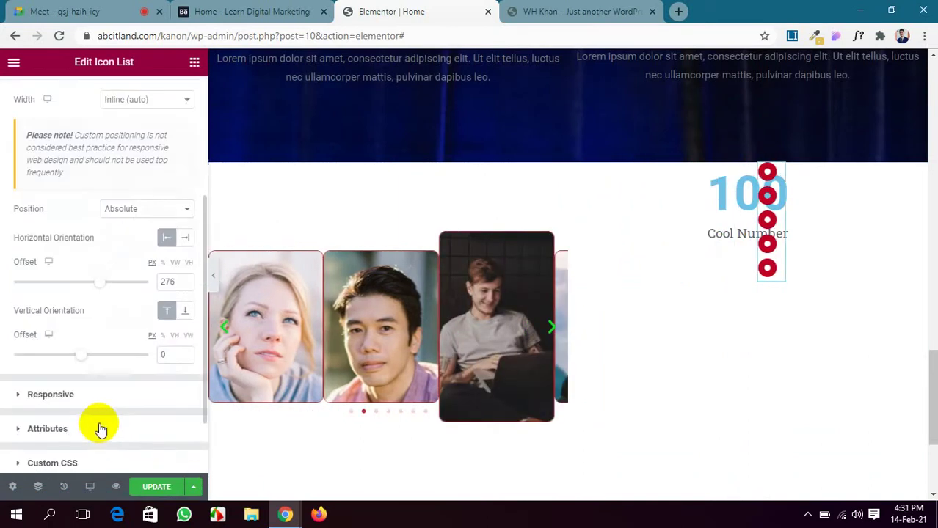
scroll(583, 411, "up", 6)
scroll(583, 412, "down", 4)
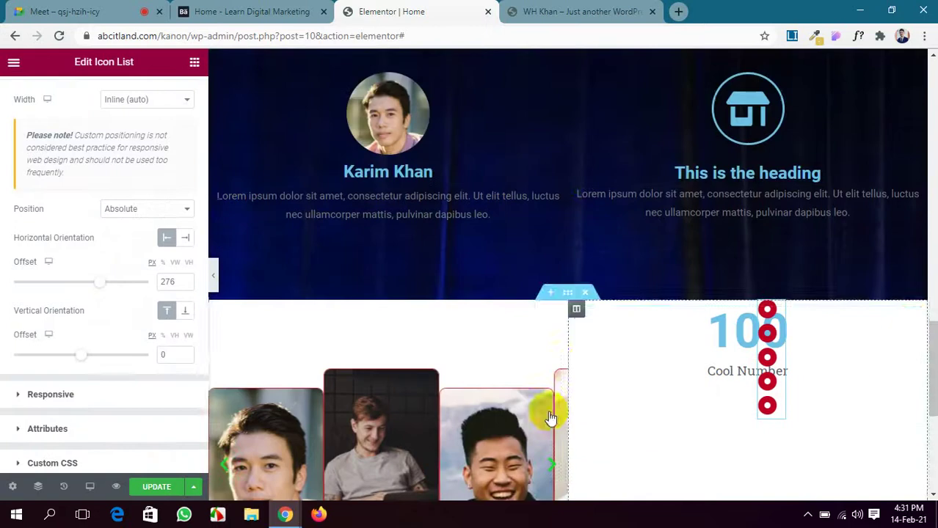
scroll(83, 353, "down", 1)
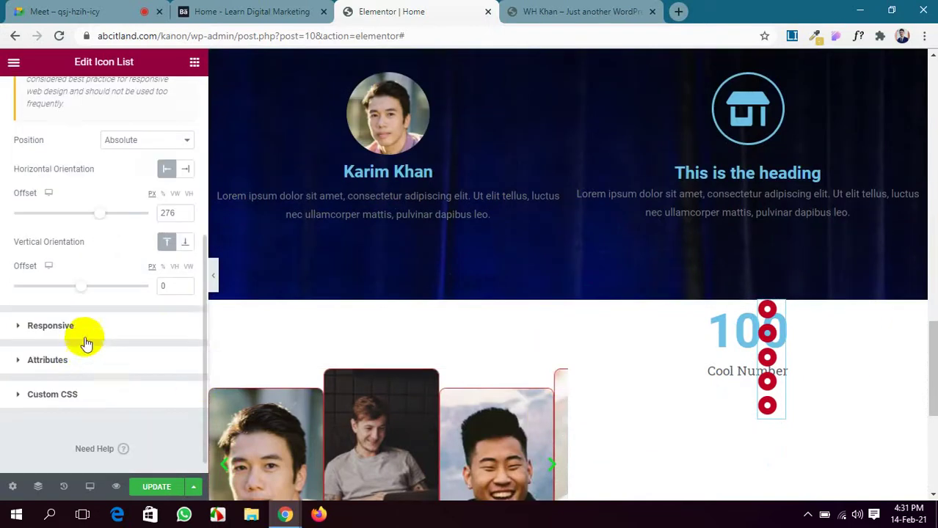
left_click_drag(79, 286, 59, 287)
scroll(314, 368, "down", 3)
scroll(314, 370, "up", 3)
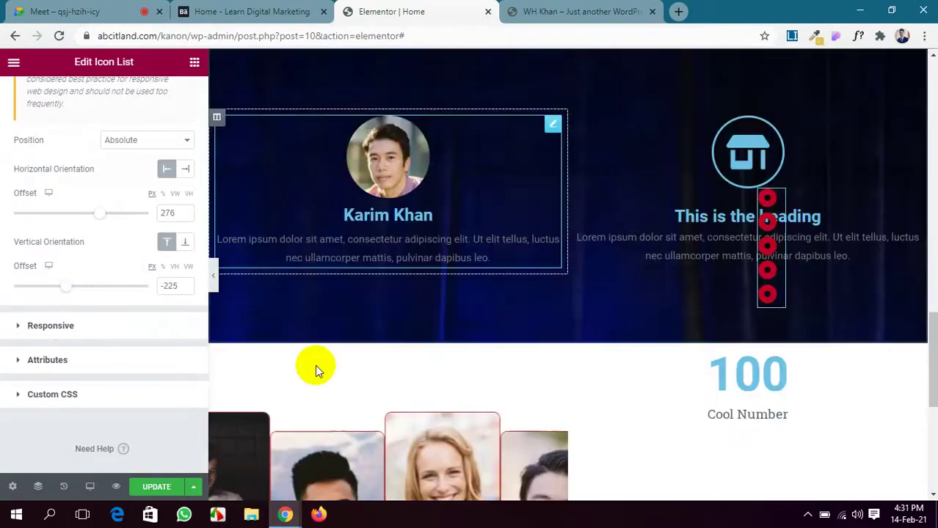
scroll(314, 365, "up", 5)
scroll(315, 364, "down", 3)
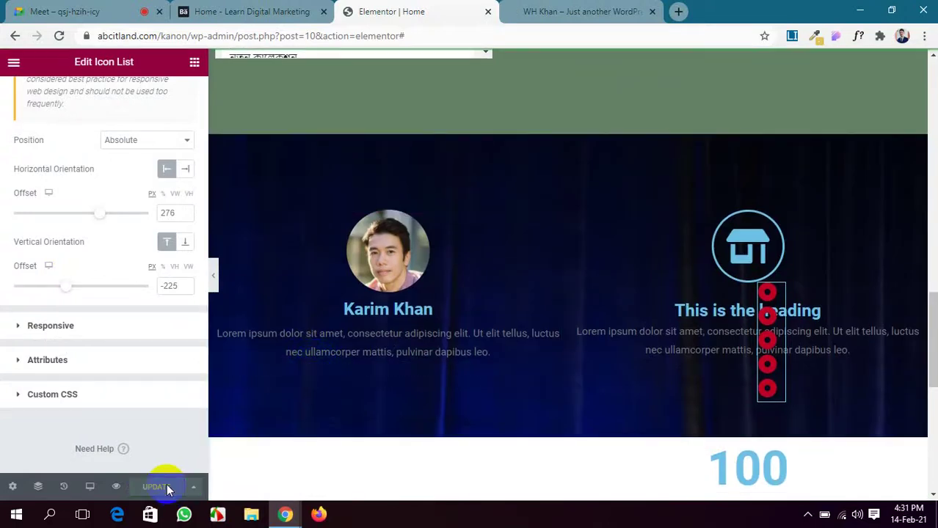
Check the icon list's placement in the live preview and return to the editor.
left_click(552, 9)
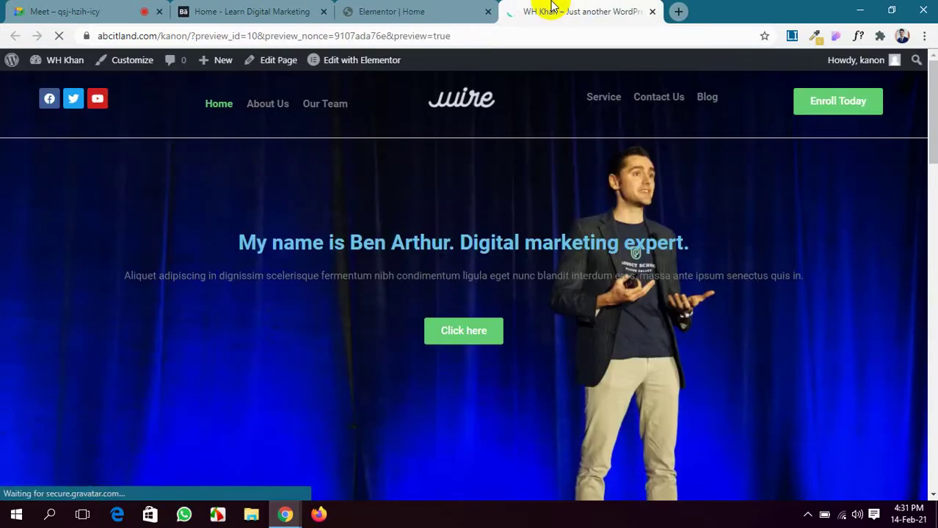
scroll(621, 308, "down", 10)
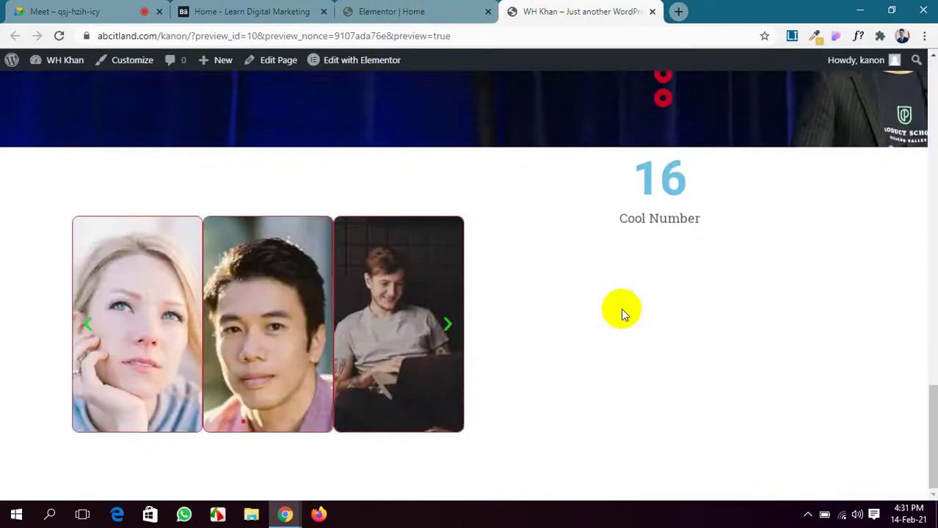
scroll(621, 308, "up", 3)
left_click(393, 10)
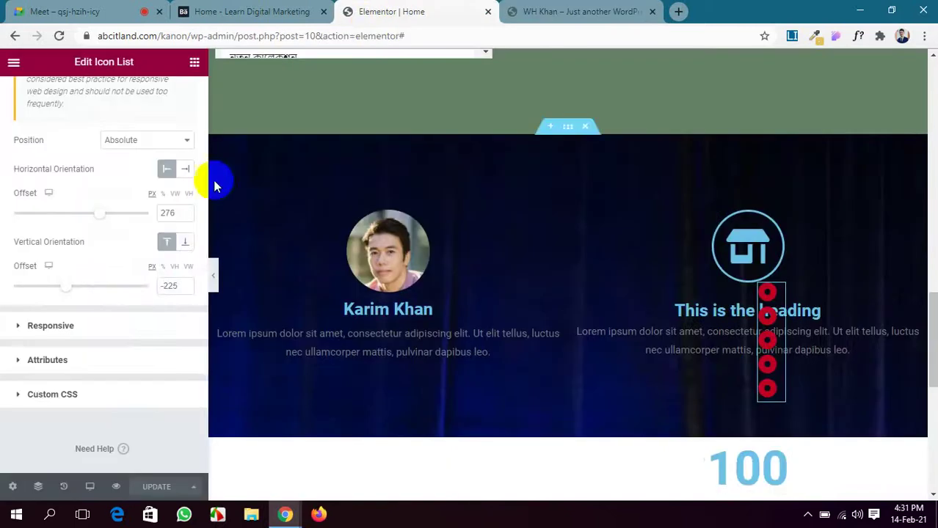
scroll(140, 292, "up", 2)
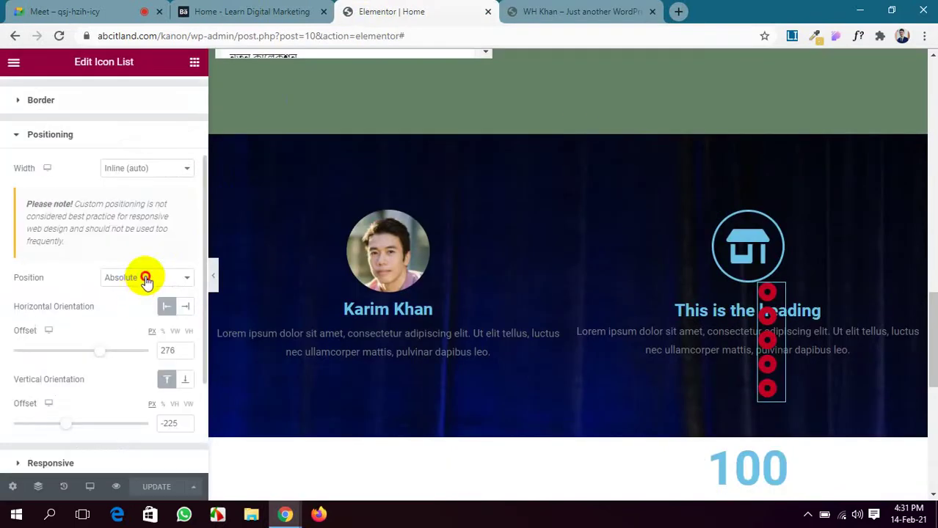
Try the icon list at Full Width with Fixed positioning.
left_click(145, 279)
left_click(143, 169)
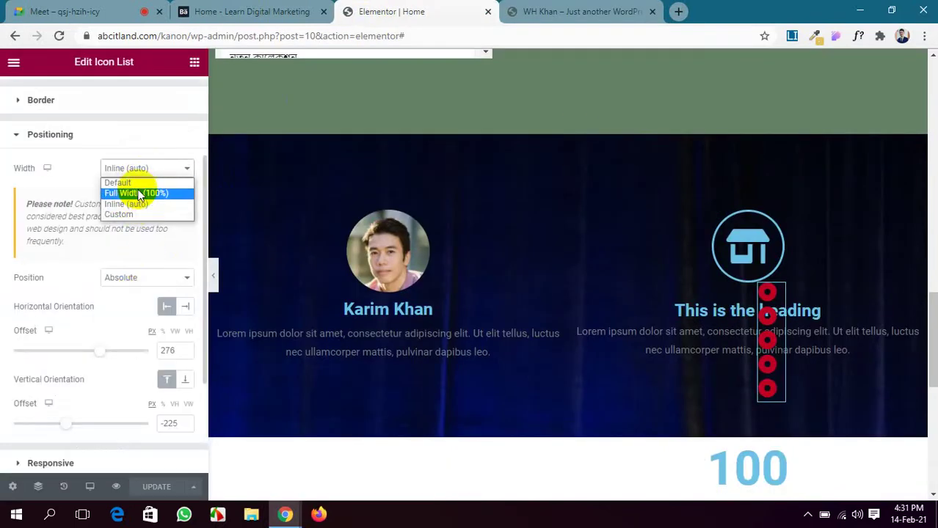
left_click(142, 194)
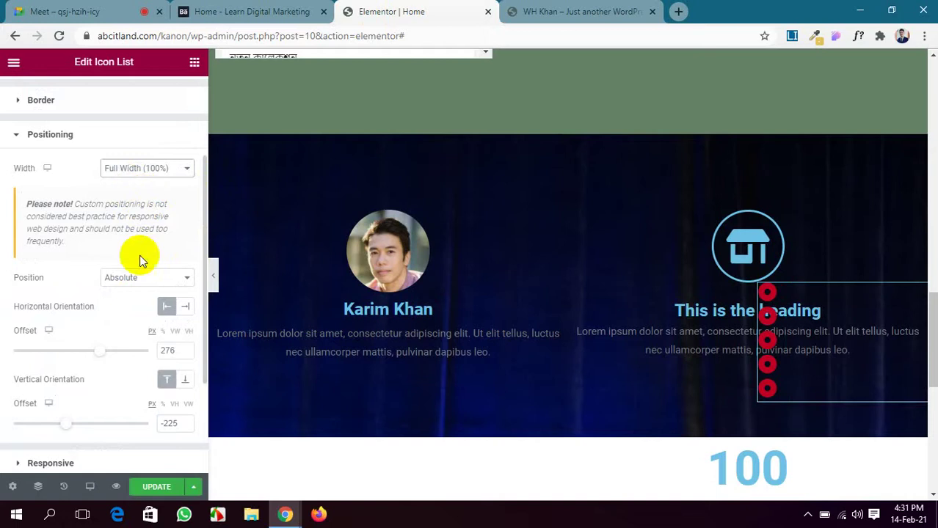
left_click(141, 278)
left_click(144, 314)
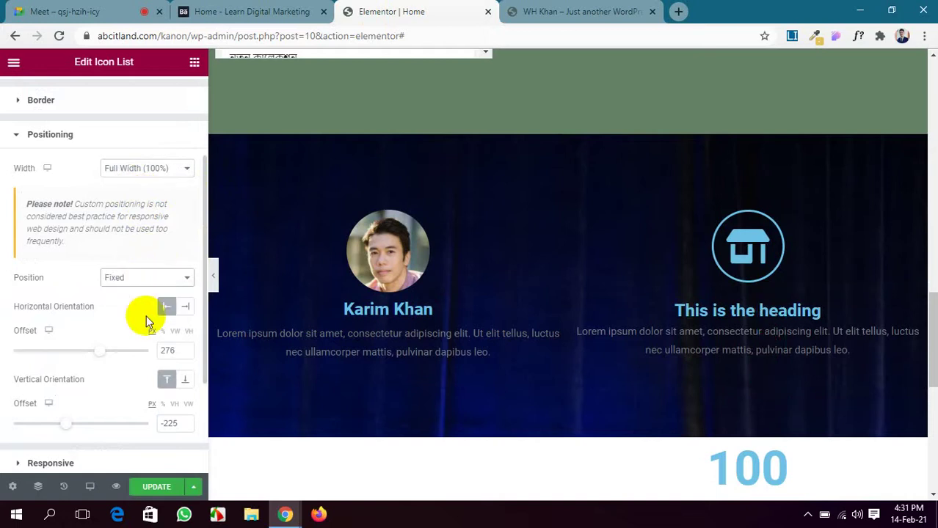
scroll(383, 291, "up", 5)
scroll(383, 291, "down", 4)
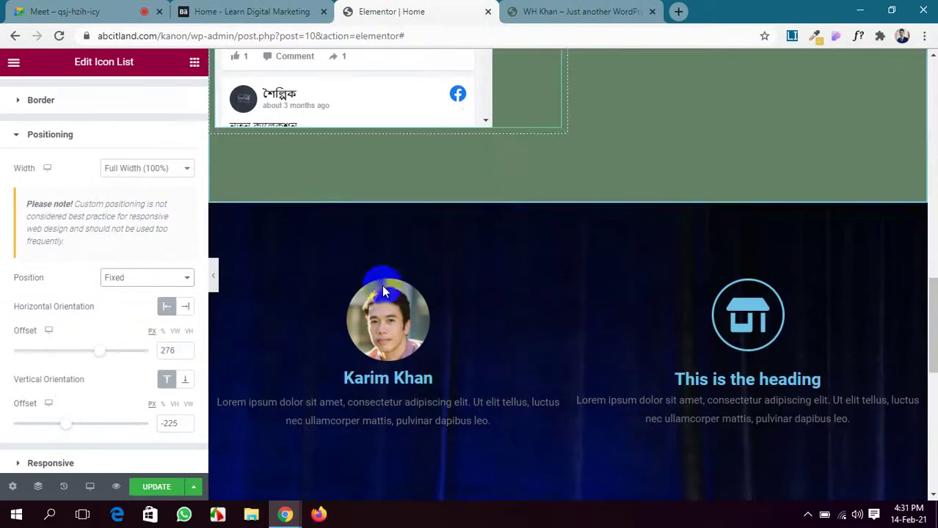
scroll(145, 306, "down", 1)
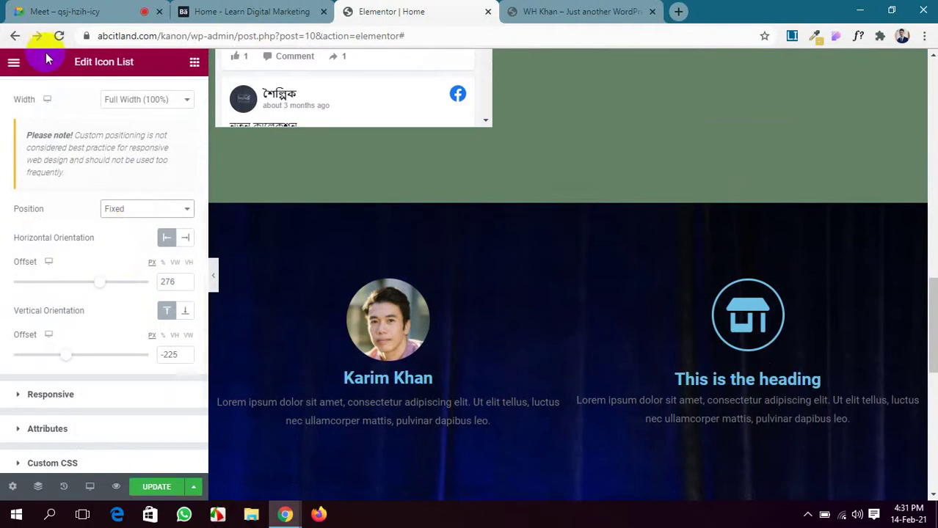
Restore the icon list to Inline width and Absolute positioning.
left_click(145, 103)
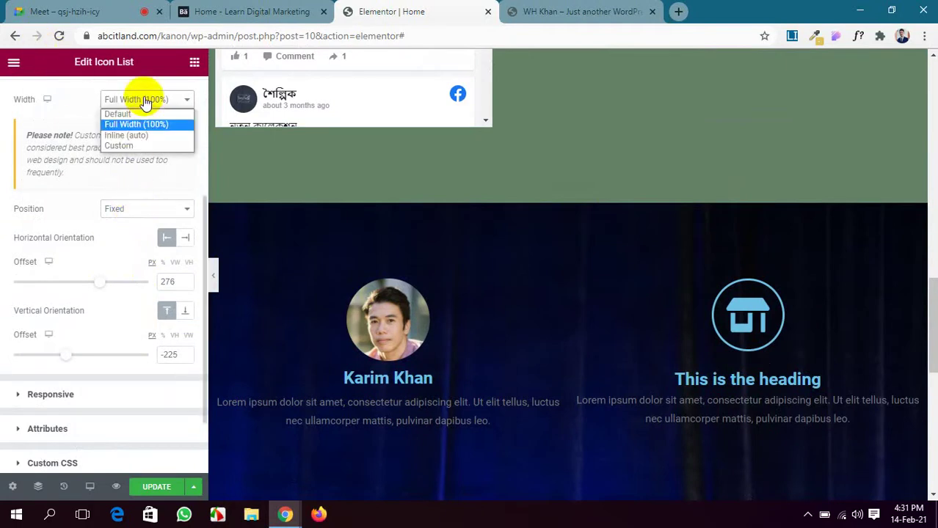
left_click(140, 137)
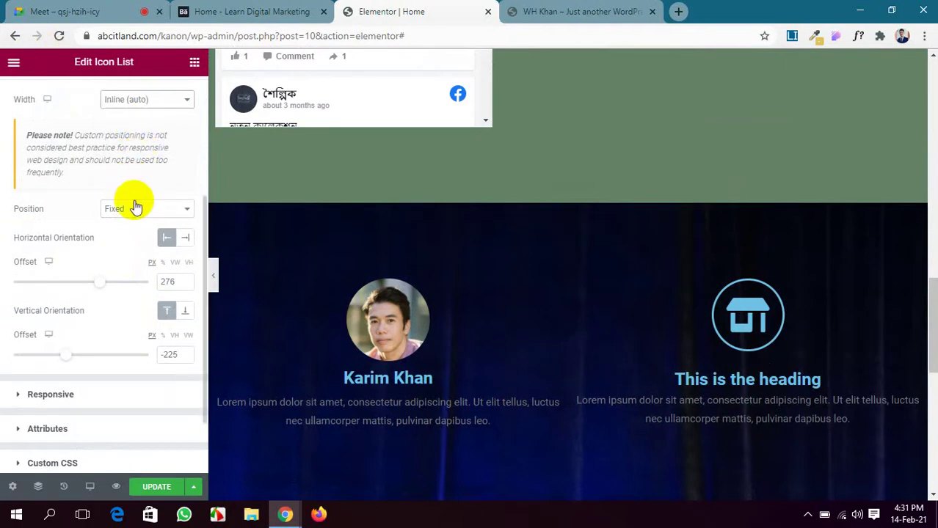
left_click(137, 211)
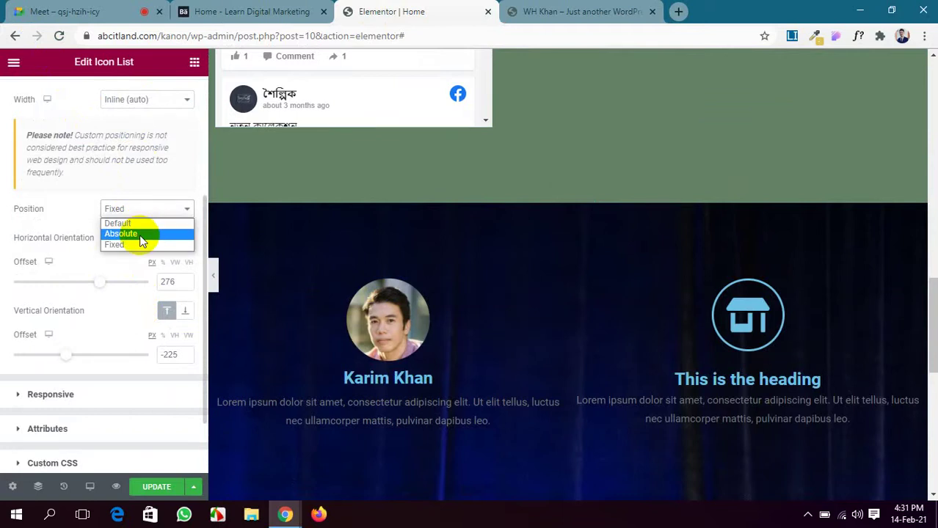
left_click(141, 234)
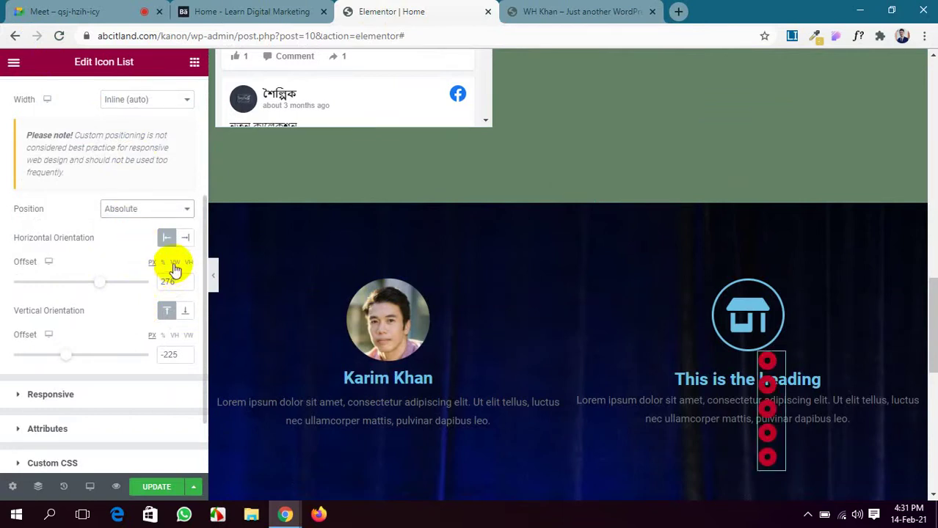
scroll(495, 287, "down", 4)
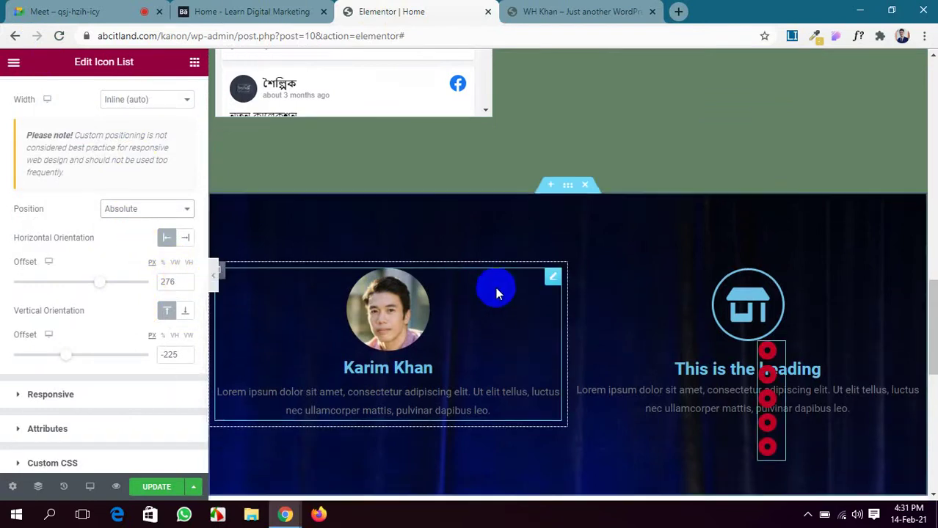
Change the horizontal offset and the -225 vertical offset to 0, then save with UPDATE.
double_click(153, 283)
type("6")
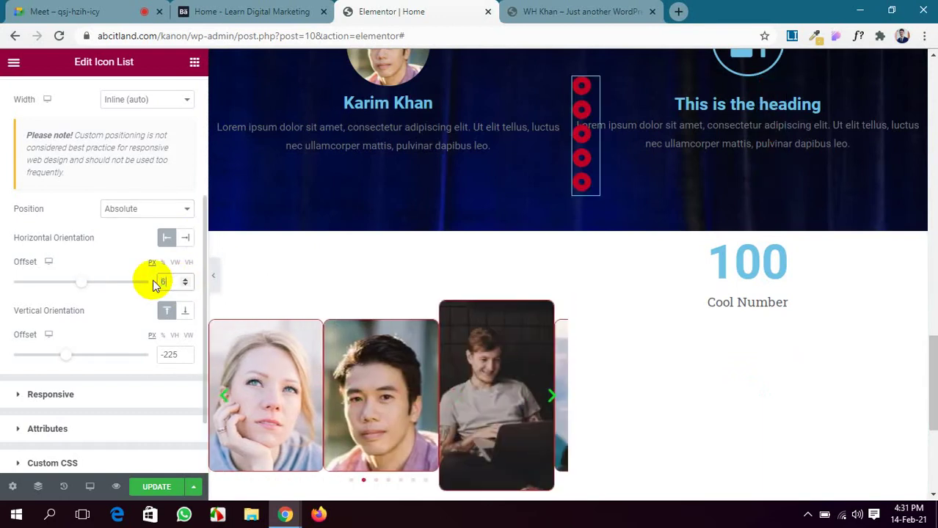
key("BackSpace")
type("0")
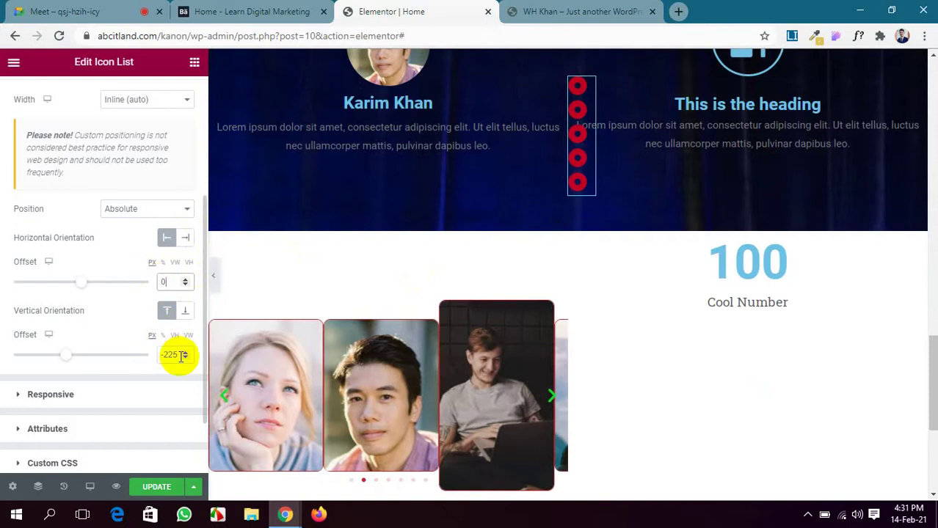
double_click(167, 354)
type("0")
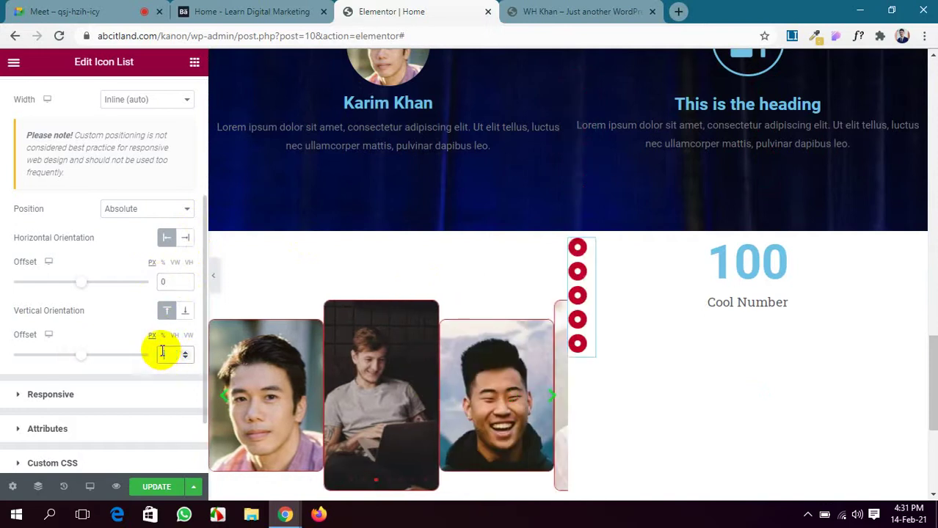
scroll(424, 308, "down", 2)
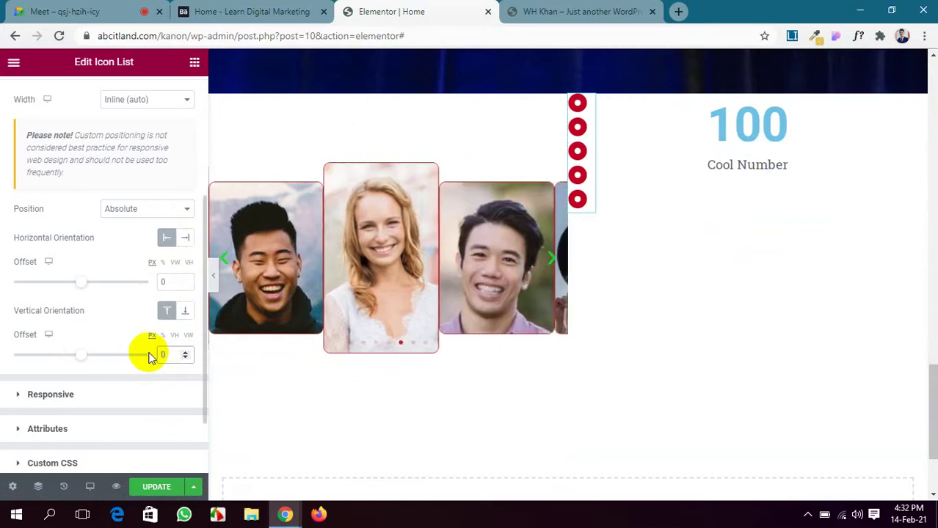
left_click(156, 488)
Give the icon list Fixed positioning and a Custom width of 36 px.
scroll(132, 335, "up", 3)
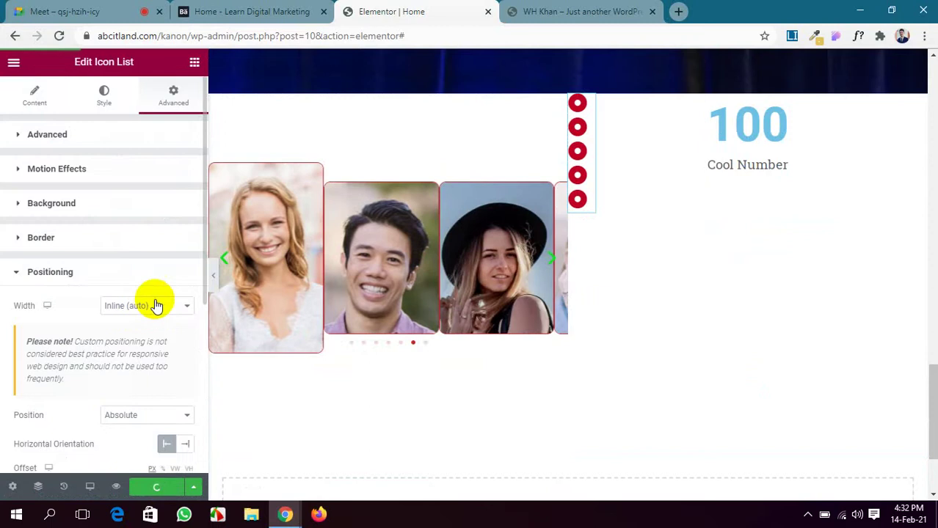
left_click(155, 307)
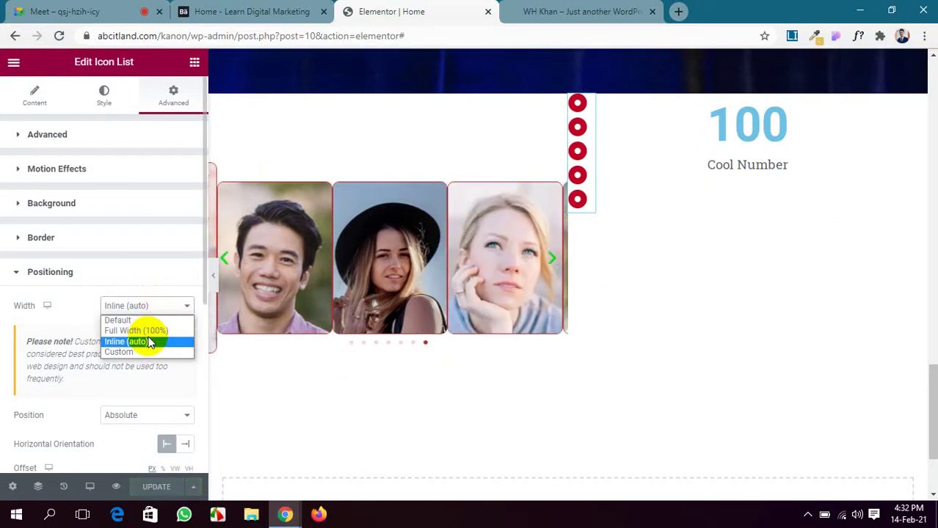
left_click(147, 331)
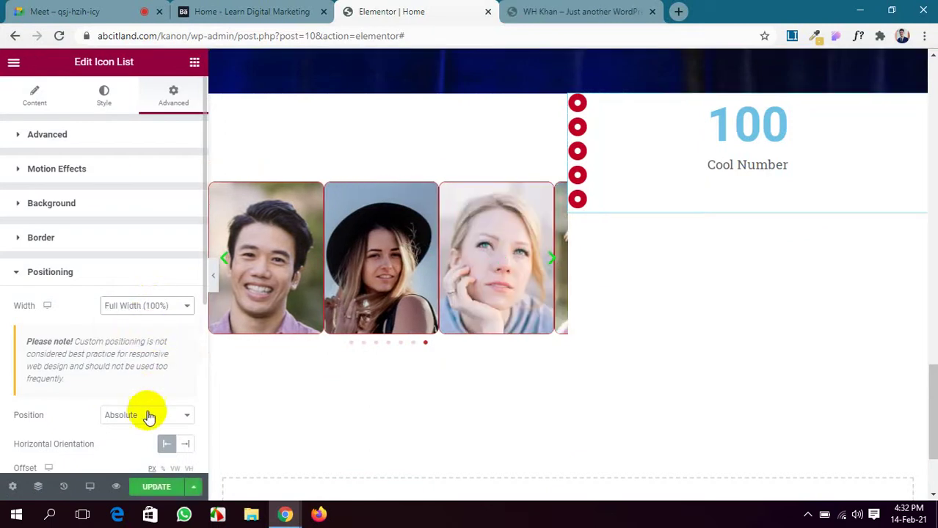
left_click(148, 415)
left_click(145, 451)
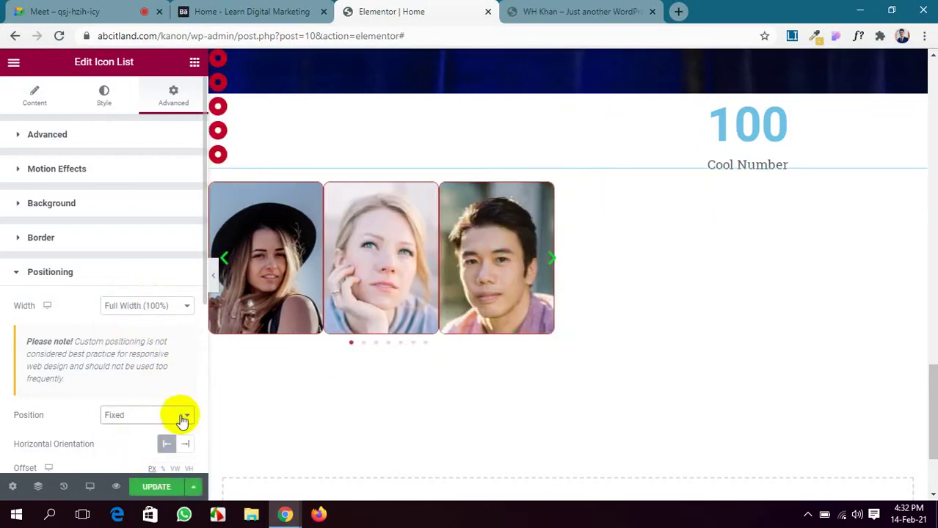
left_click(159, 307)
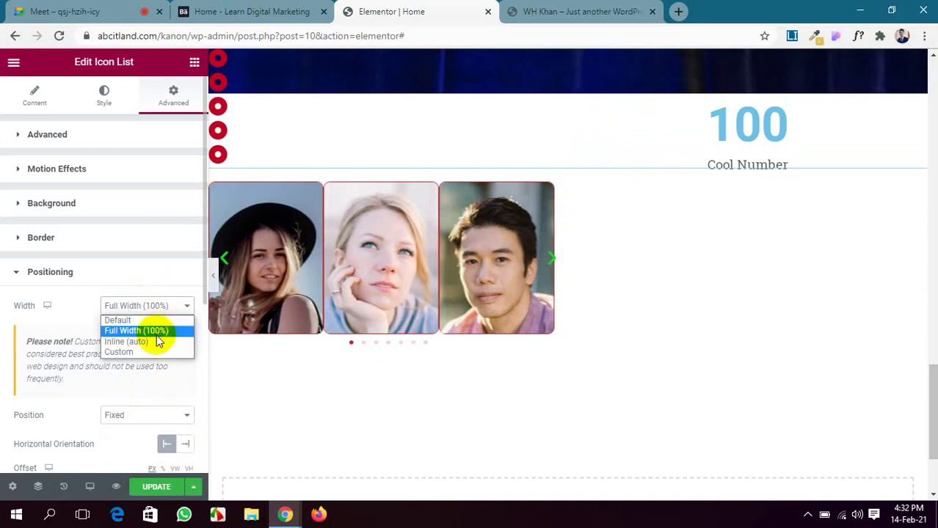
left_click(153, 352)
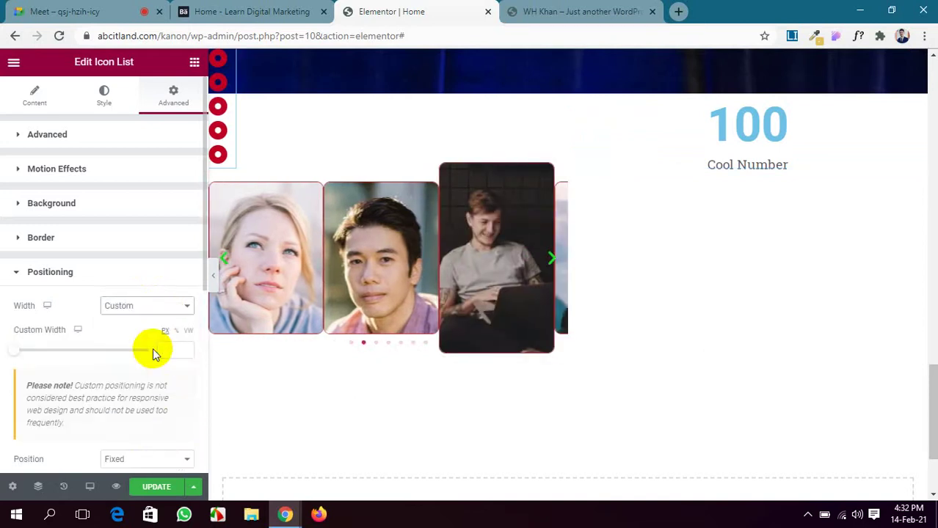
Anchor the icon list right and bottom with a 306 px offset, then save with UPDATE.
scroll(154, 354, "down", 1)
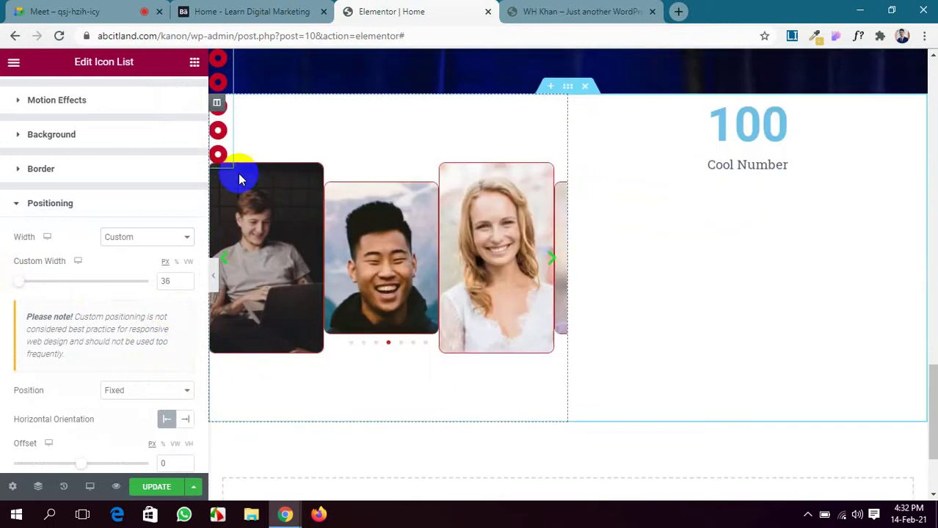
scroll(239, 176, "up", 3)
scroll(240, 182, "down", 5)
scroll(99, 211, "down", 1)
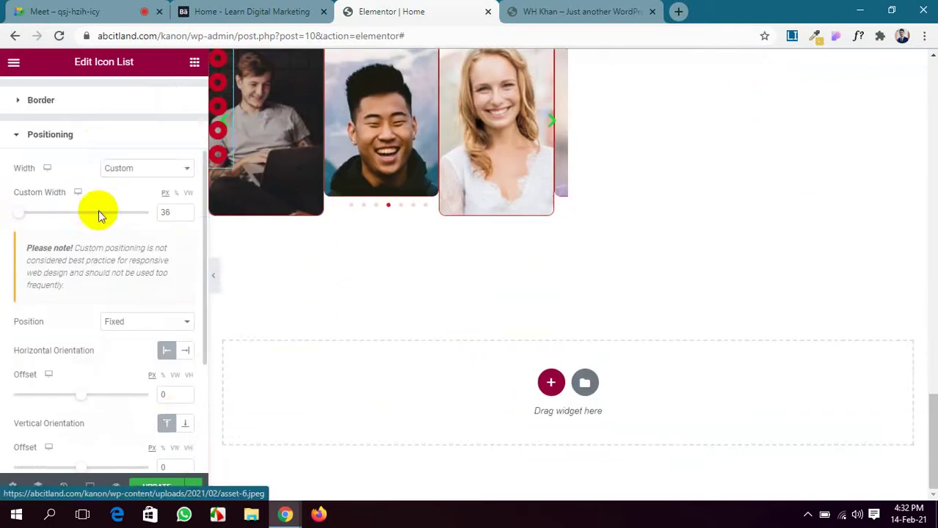
scroll(98, 211, "down", 1)
left_click(185, 284)
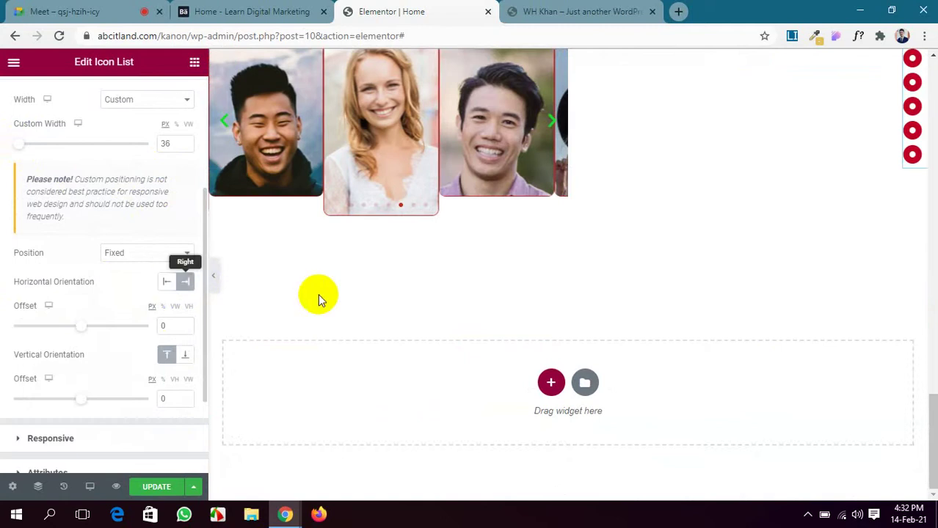
left_click(185, 354)
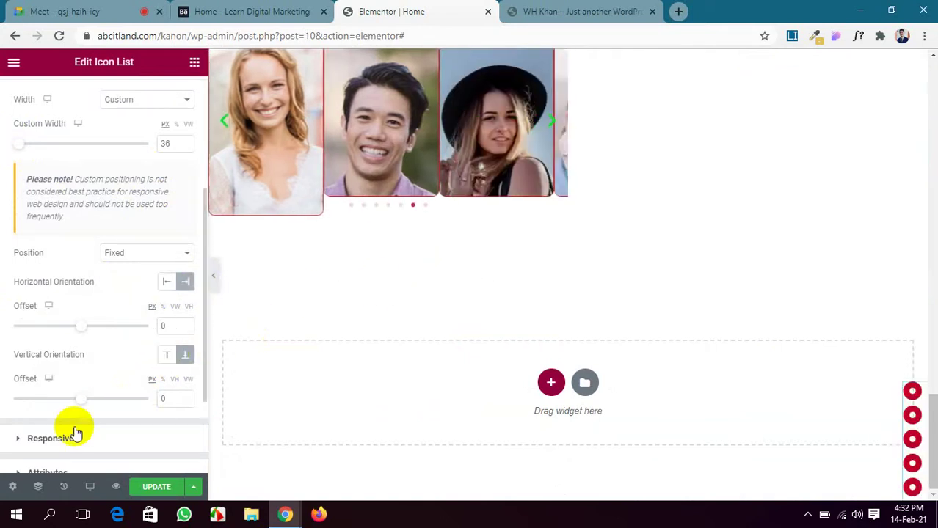
left_click_drag(85, 402, 103, 402)
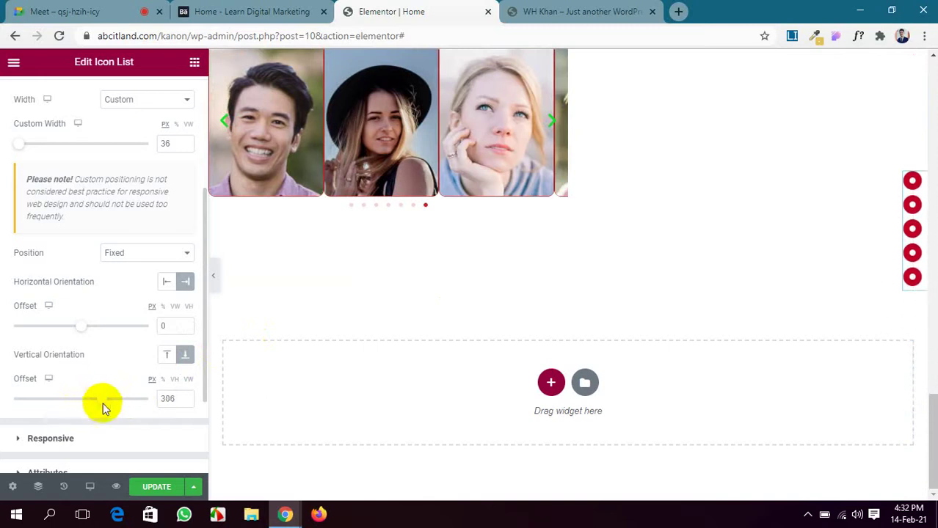
left_click(154, 486)
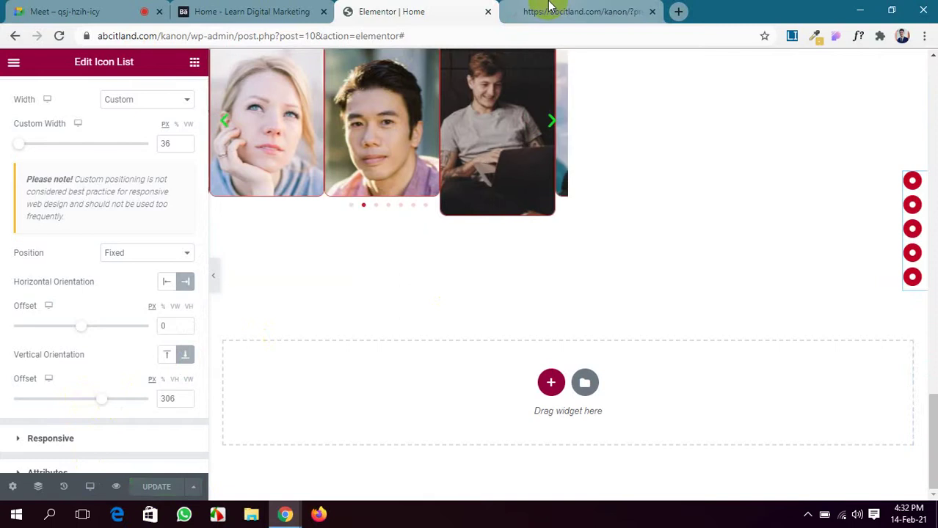
left_click(549, 7)
scroll(552, 334, "down", 15)
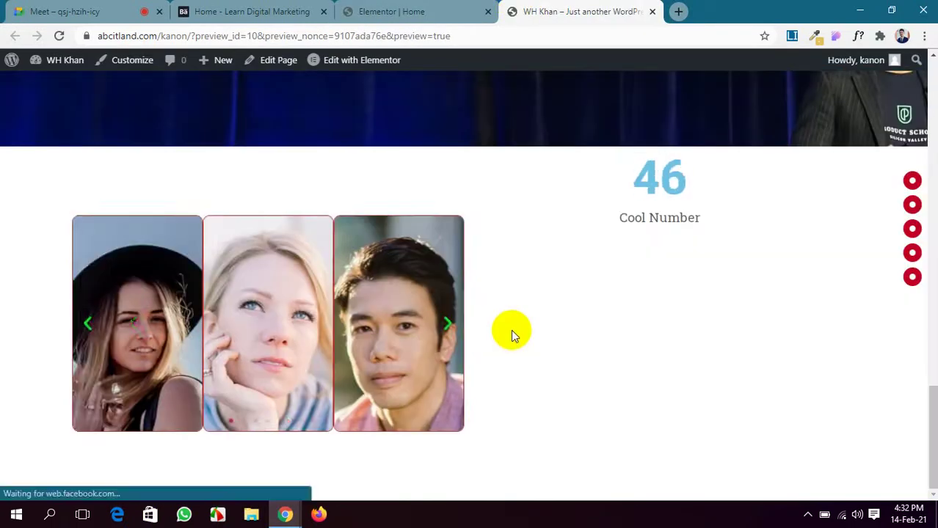
scroll(511, 330, "up", 15)
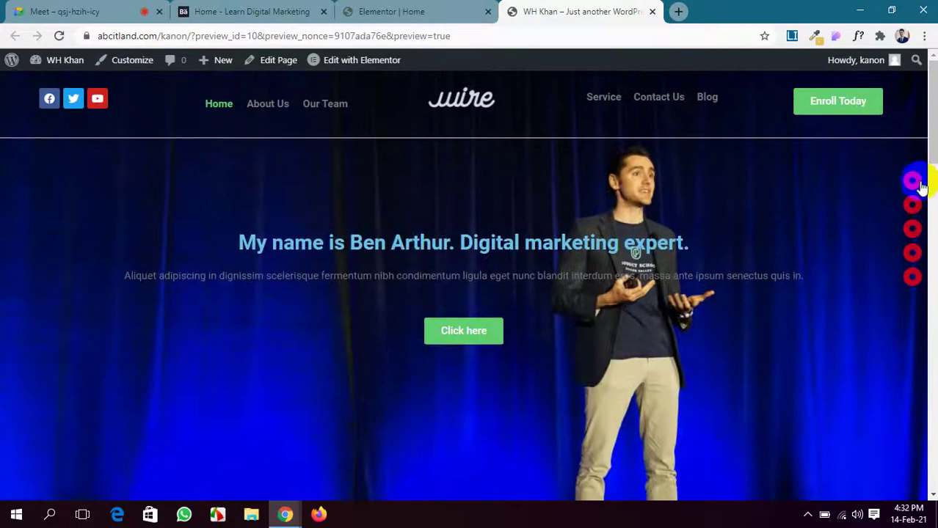
left_click(913, 277)
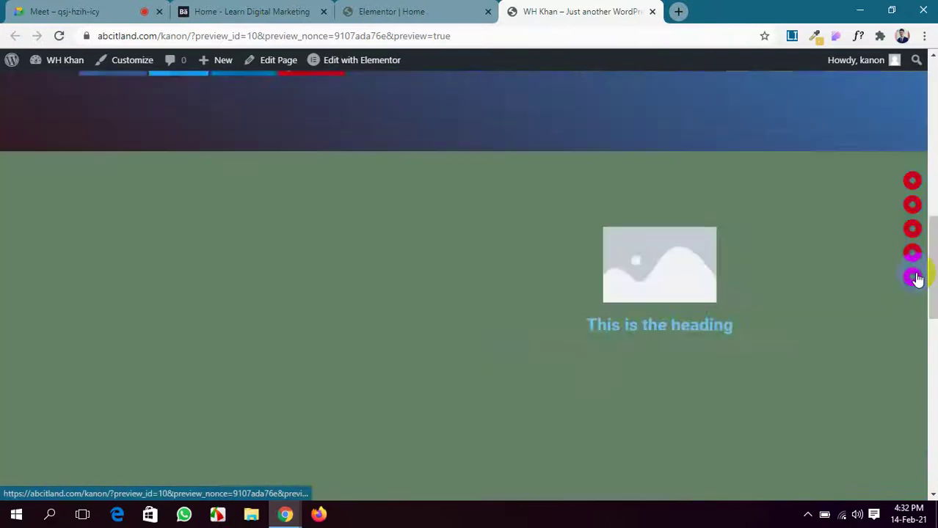
left_click(913, 252)
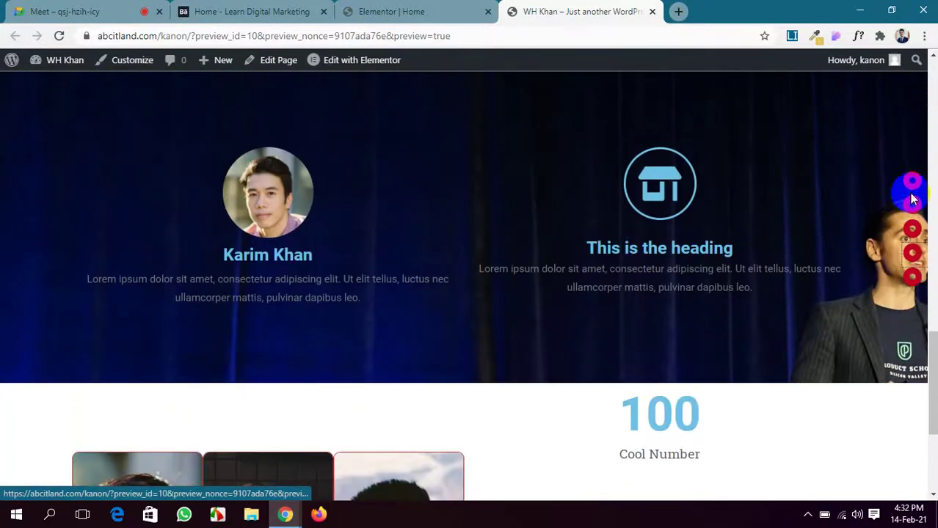
left_click(912, 184)
left_click(913, 229)
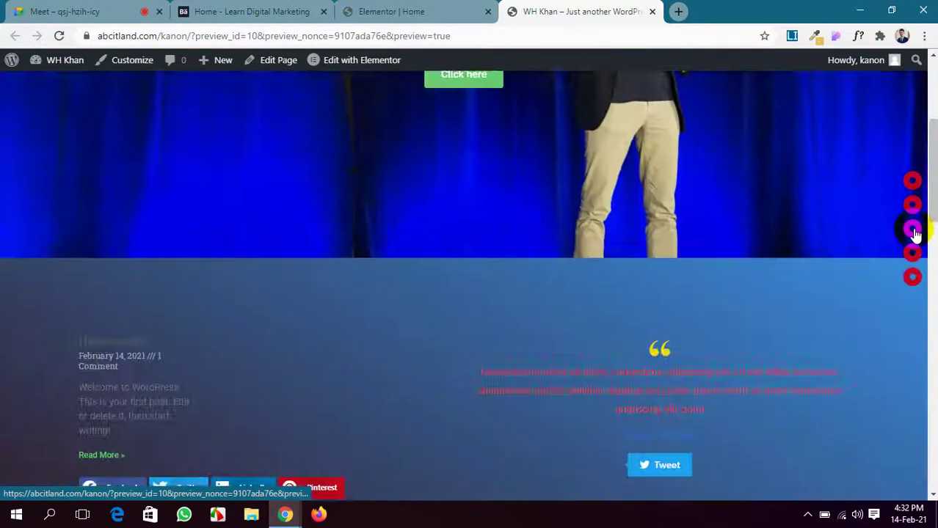
left_click(913, 278)
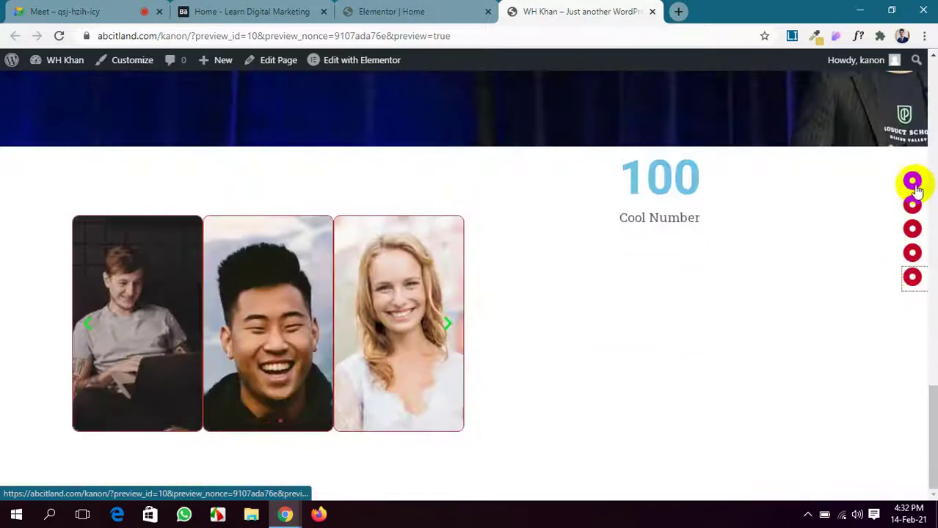
left_click(912, 182)
left_click(910, 234)
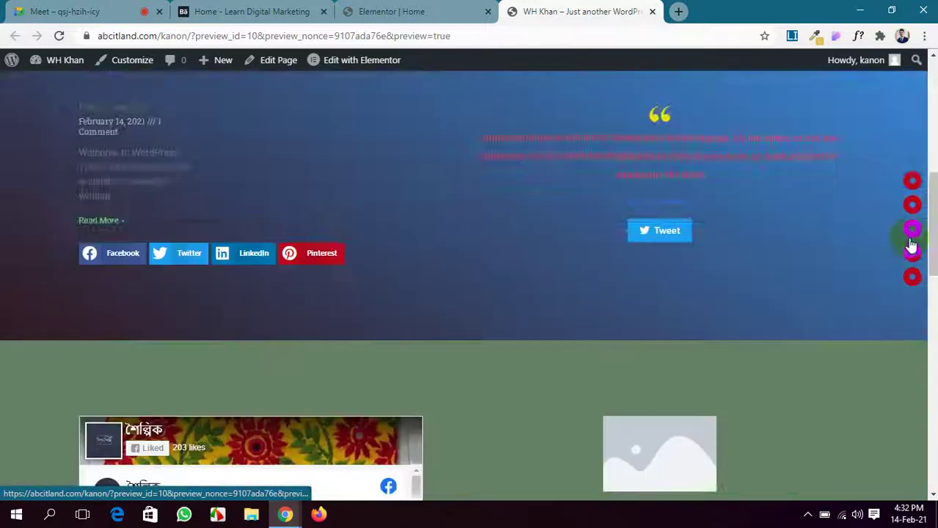
left_click(913, 252)
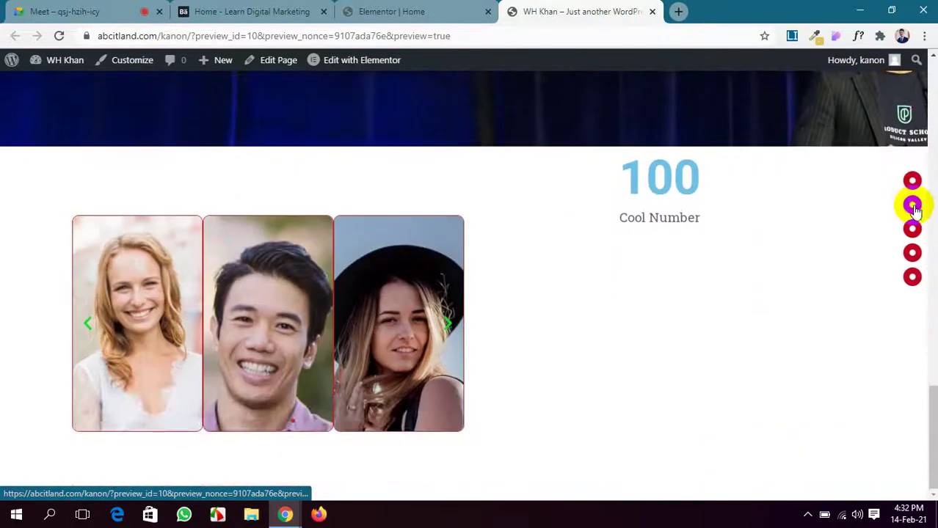
left_click(911, 204)
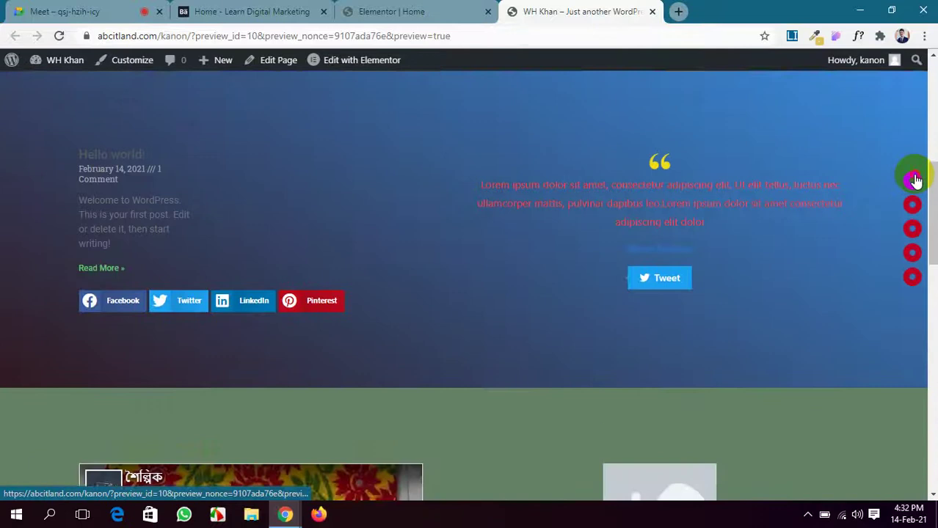
left_click(913, 180)
left_click(913, 229)
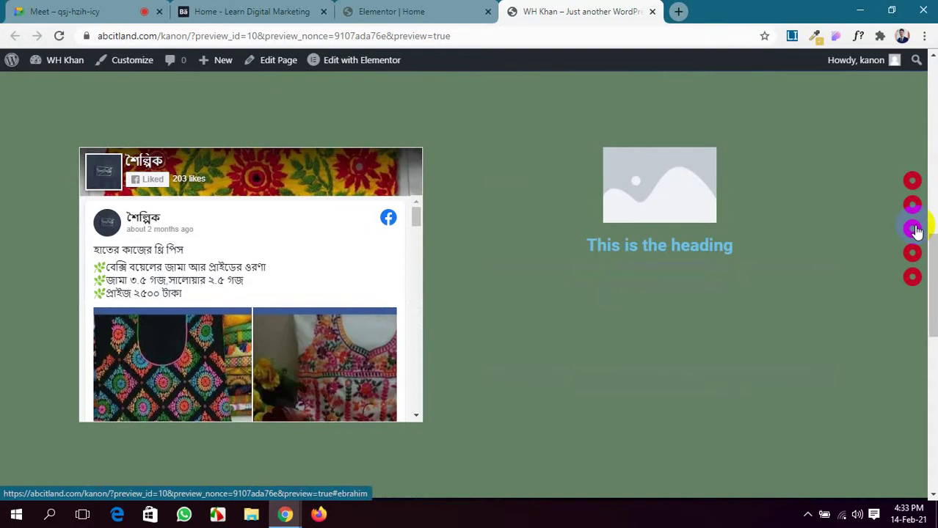
left_click(910, 253)
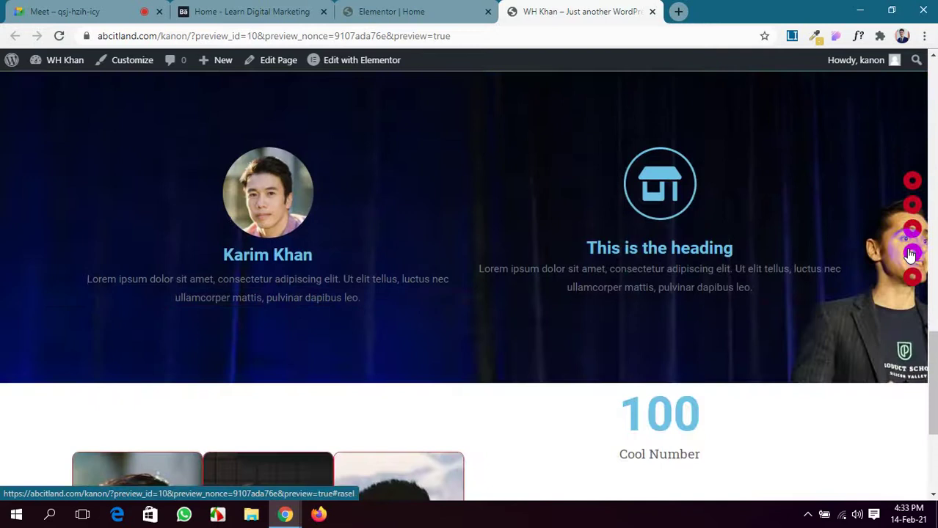
left_click(912, 184)
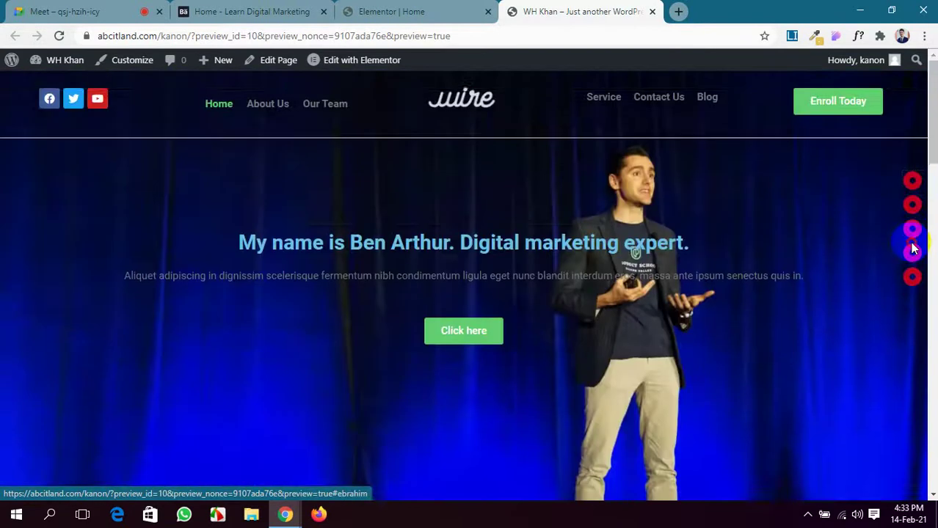
left_click(912, 277)
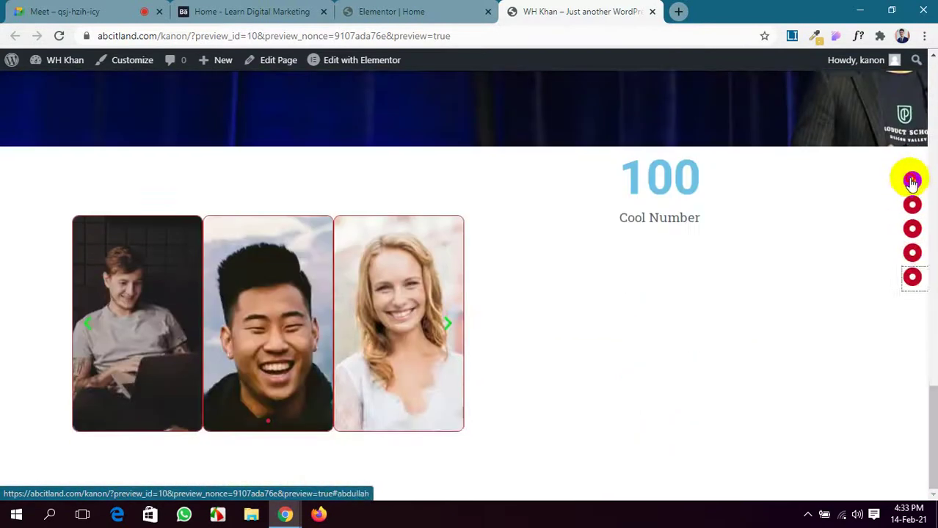
left_click(910, 180)
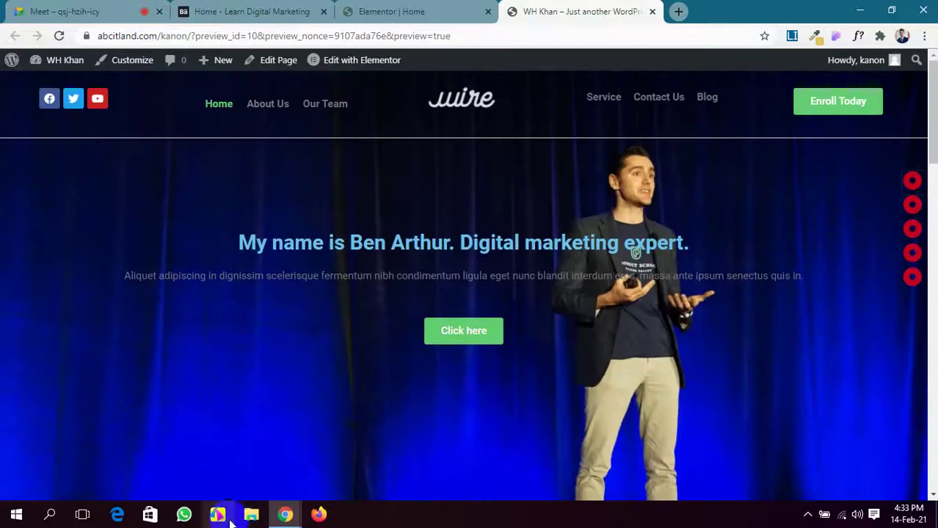